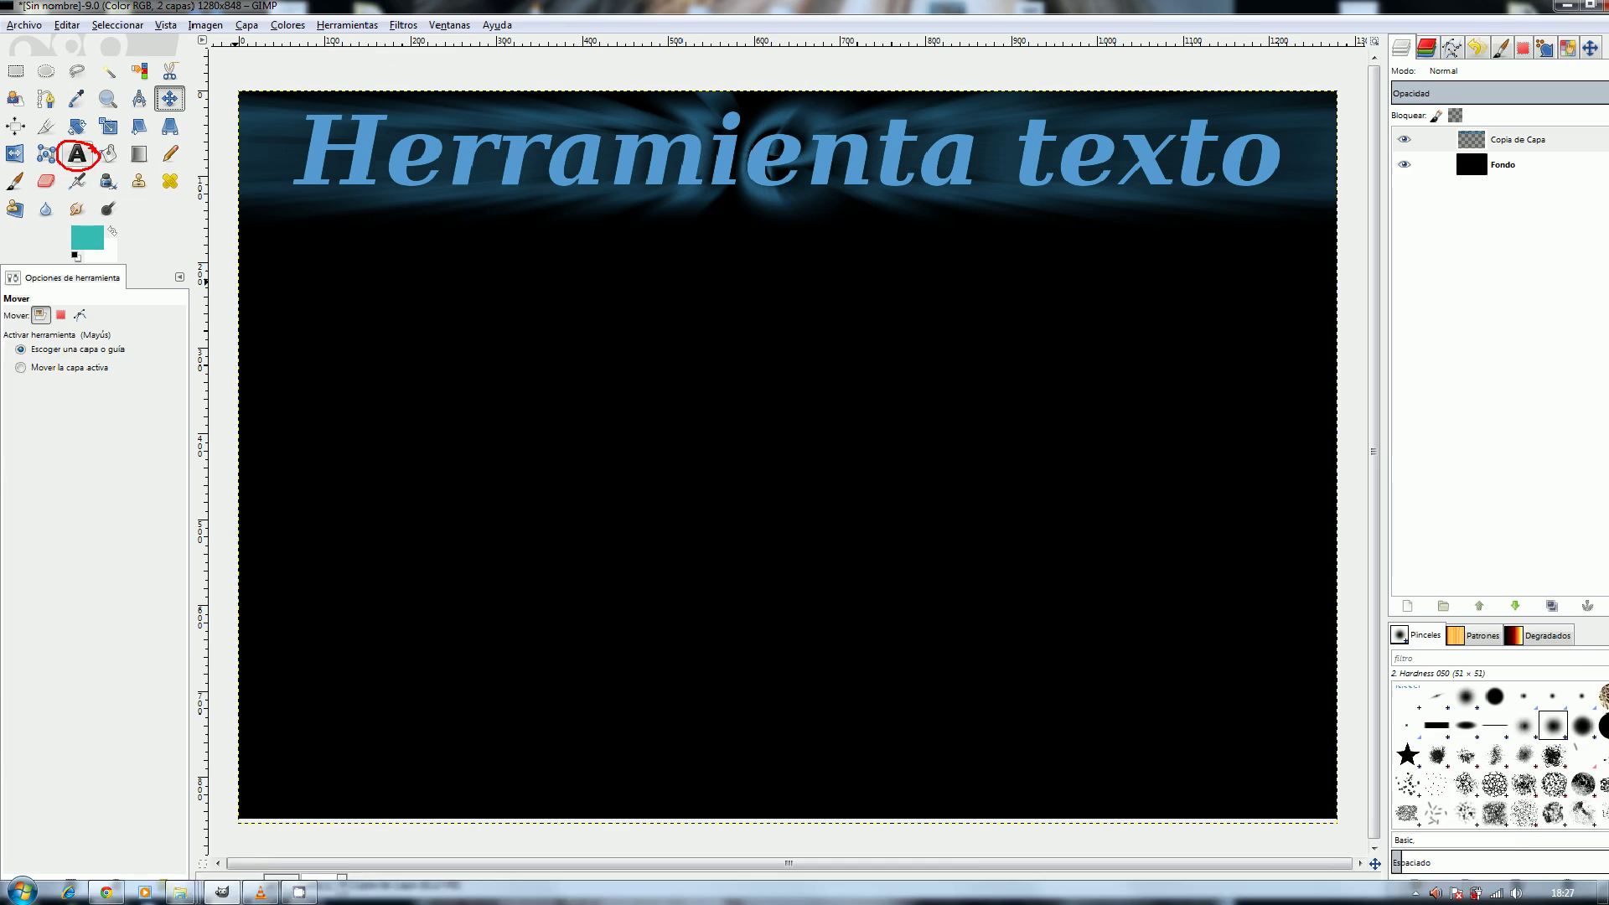
# Activate the Text tool with the Myriad Pro Bold Italic font at 80 px.
pyautogui.click(155, 157)
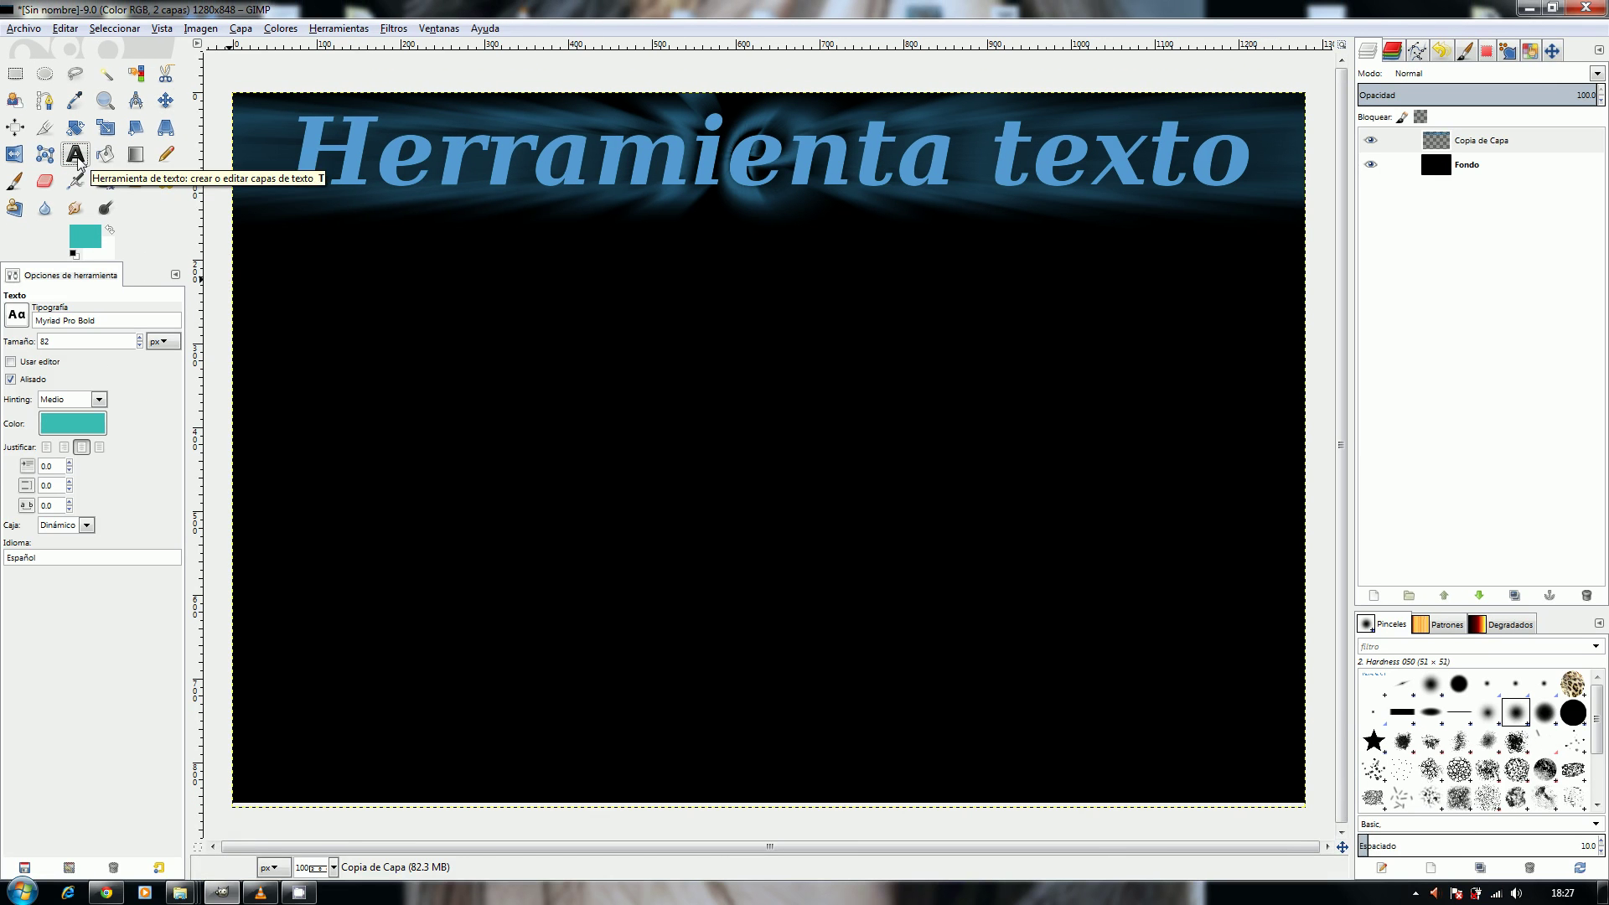
pyautogui.click(17, 316)
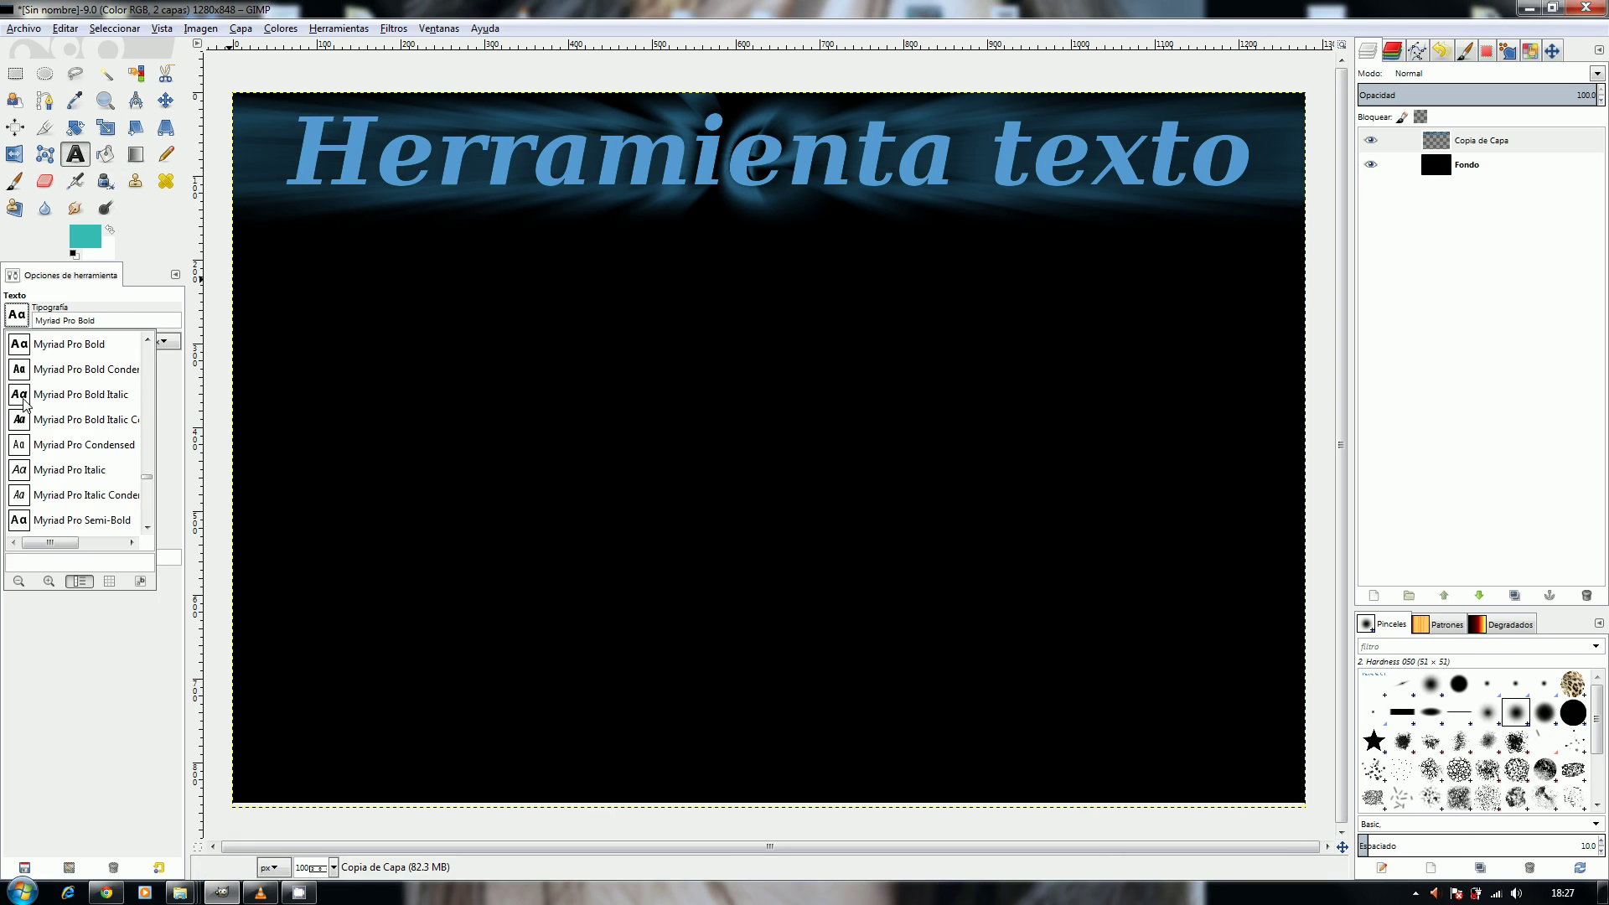
pyautogui.doubleClick(29, 397)
pyautogui.click(139, 338)
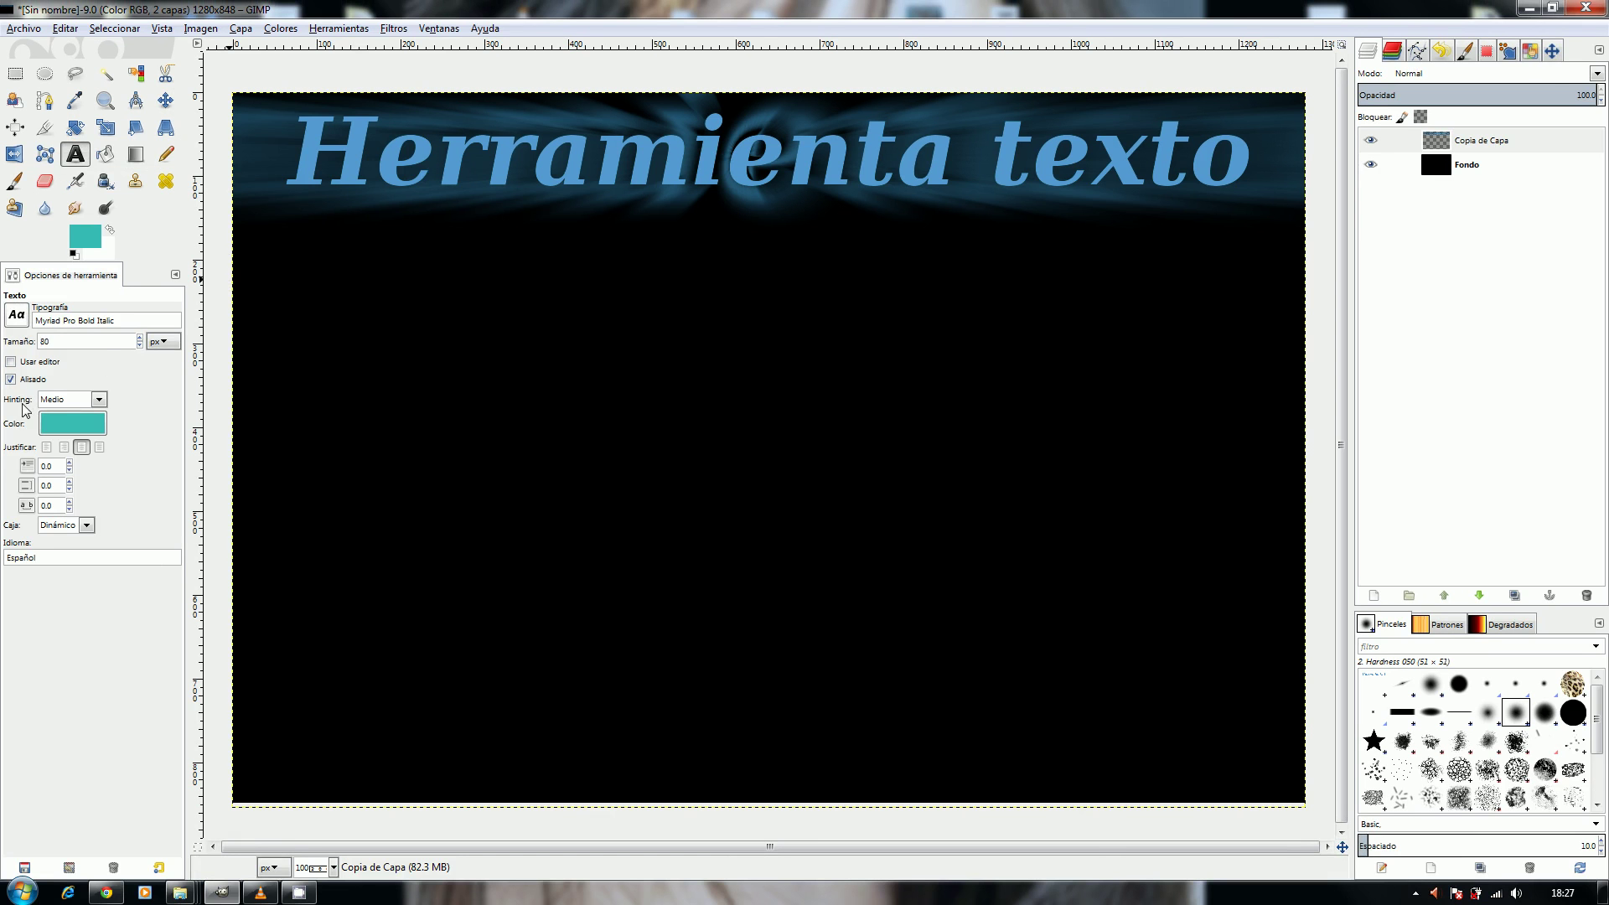
# Set the text colour to crimson e11247, keeping medium hinting and centred justification.
pyautogui.click(99, 400)
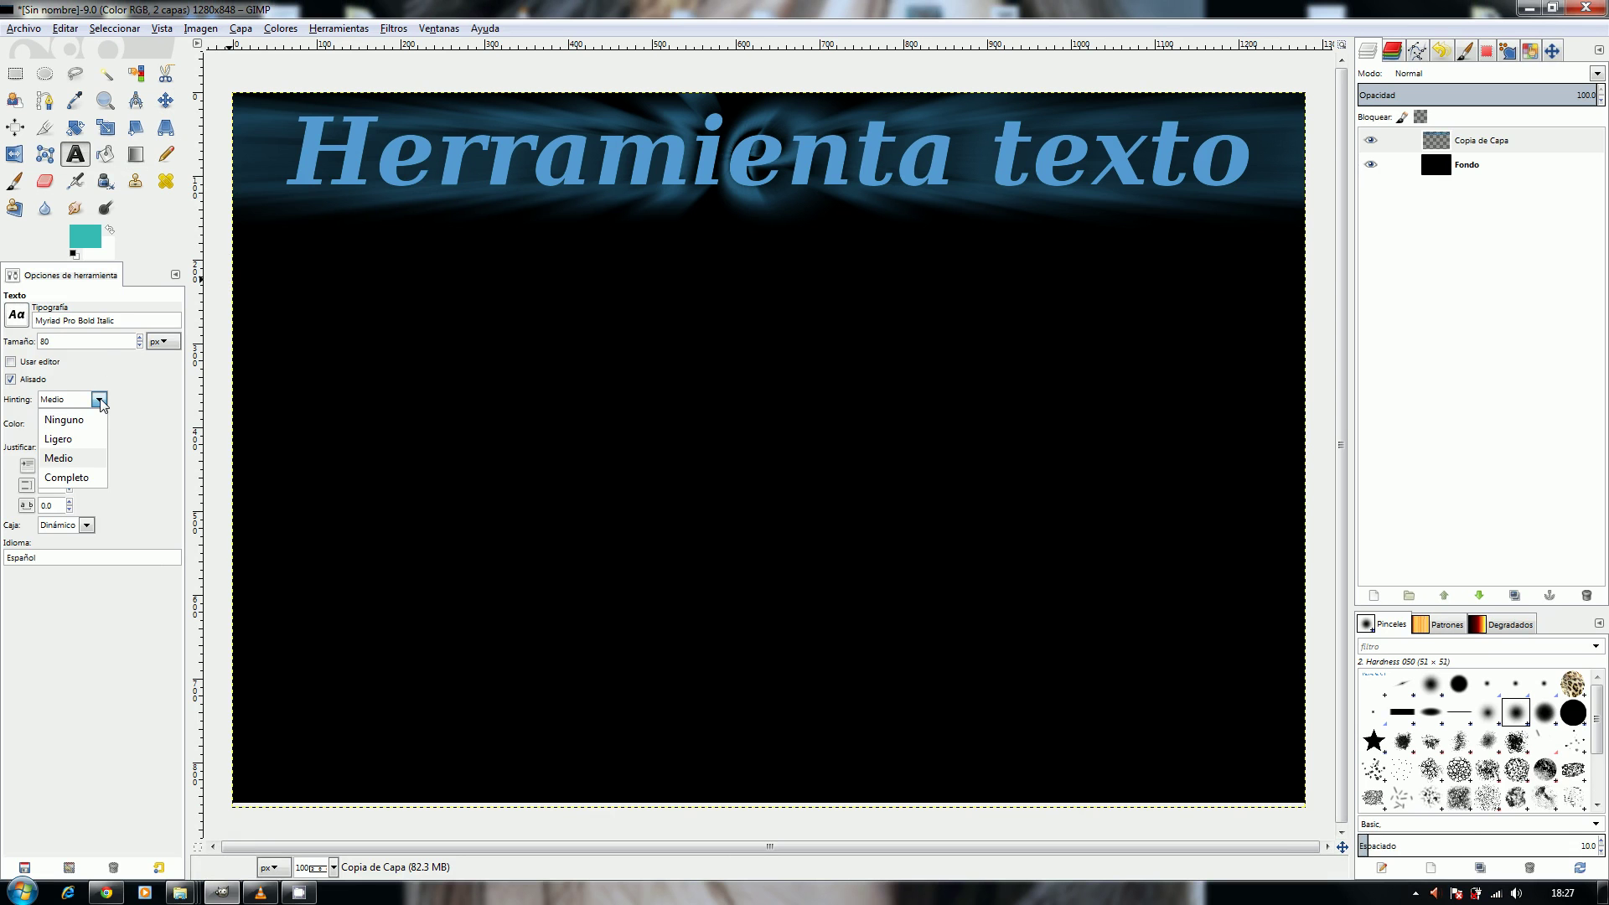
pyautogui.click(100, 400)
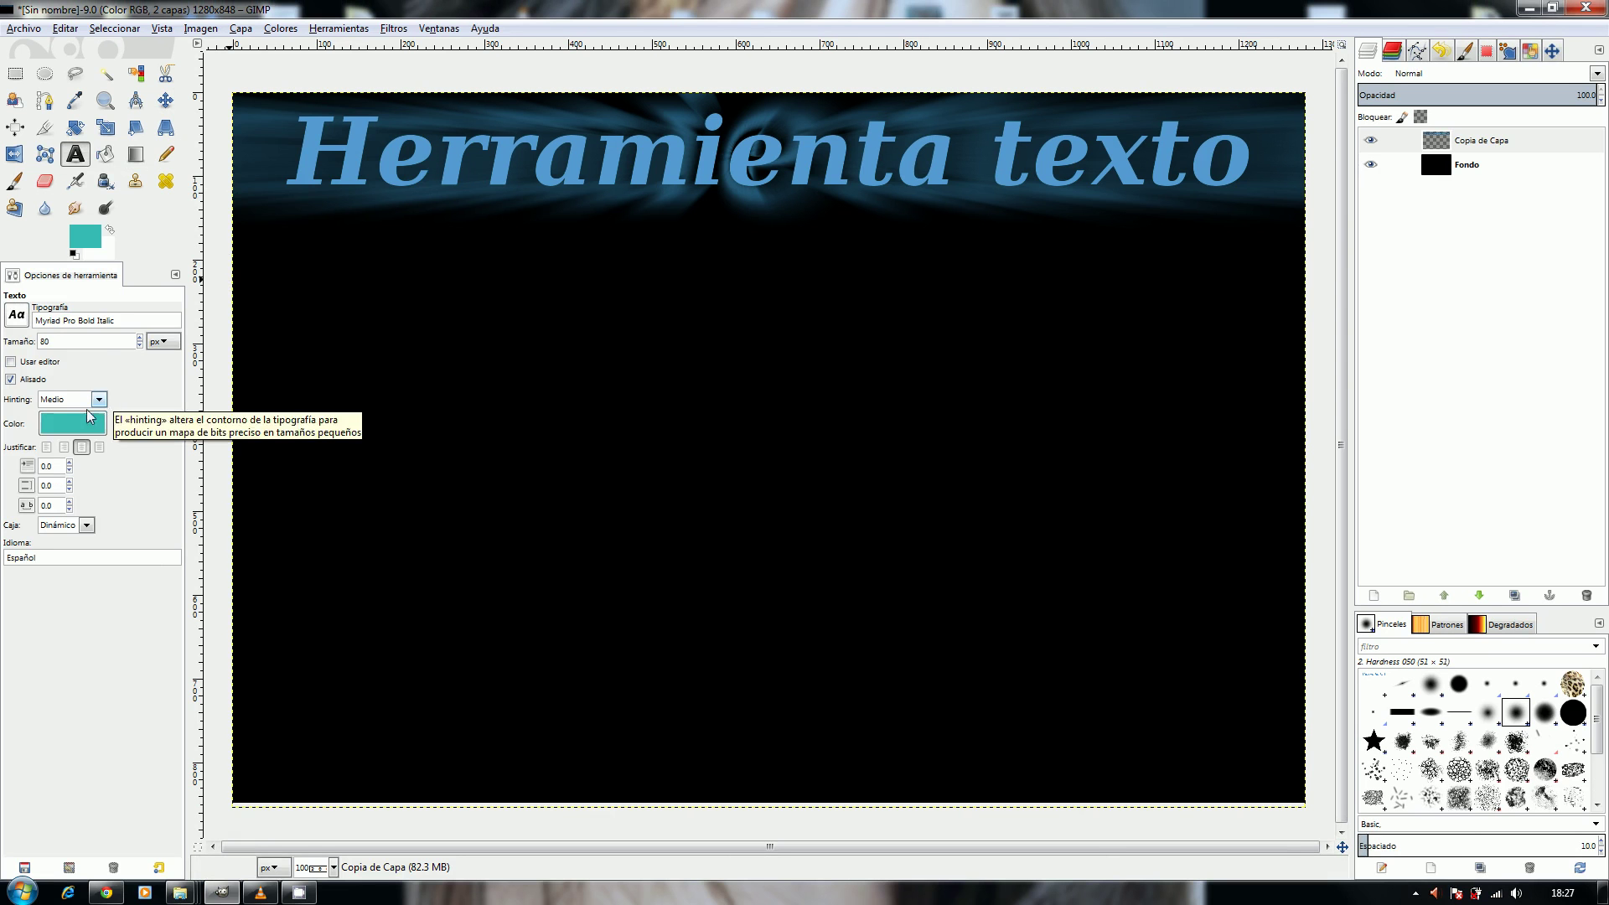
pyautogui.click(89, 425)
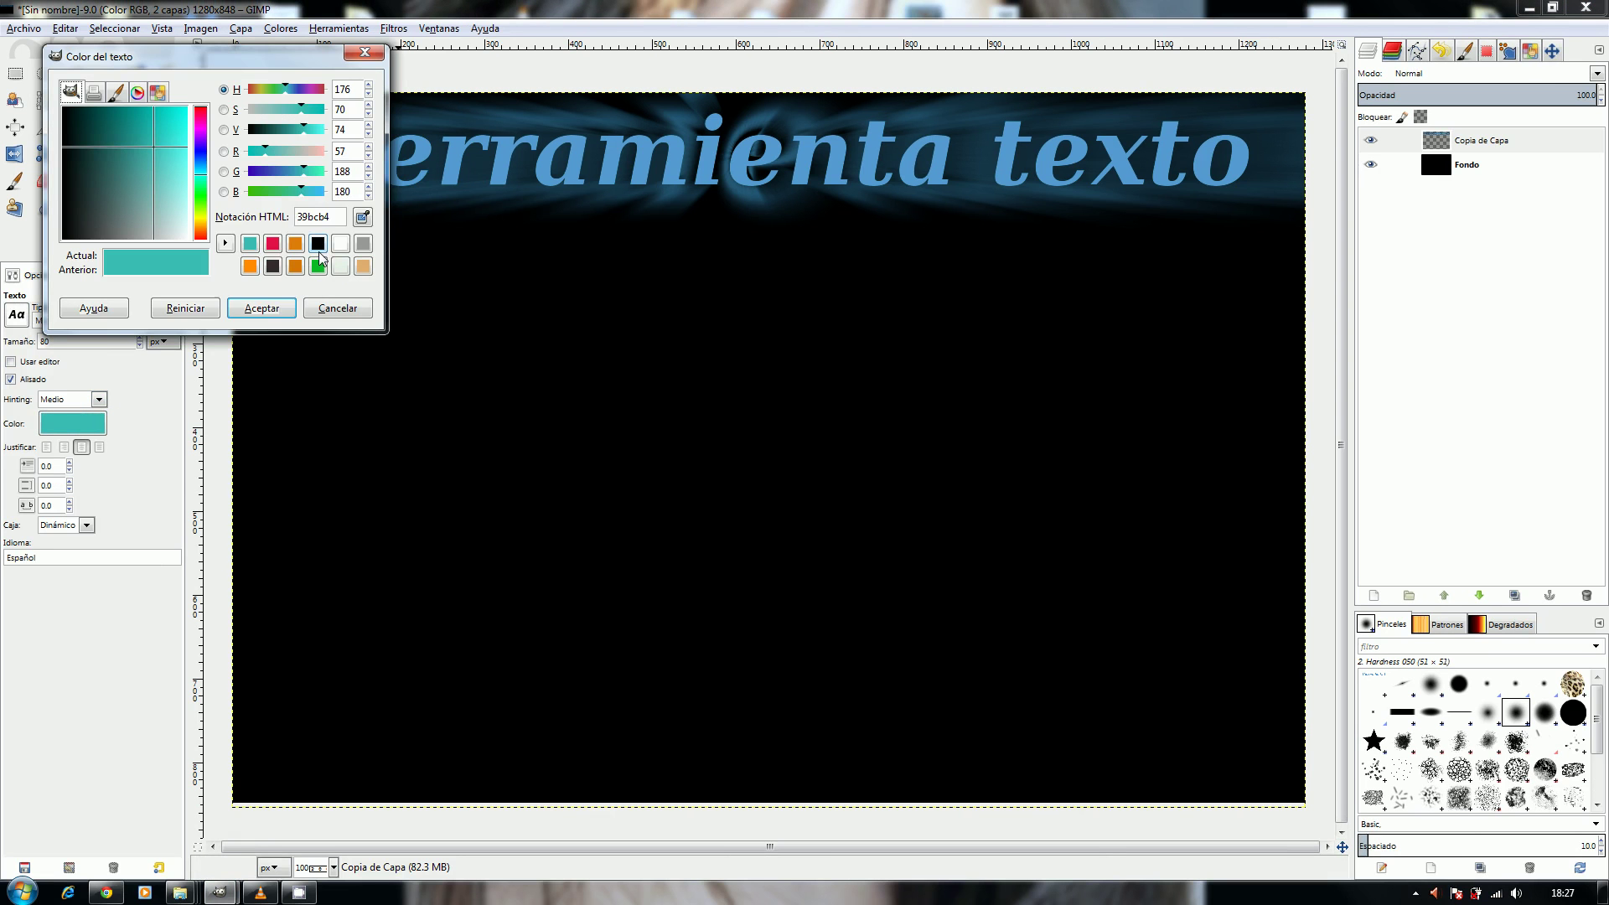
pyautogui.click(273, 245)
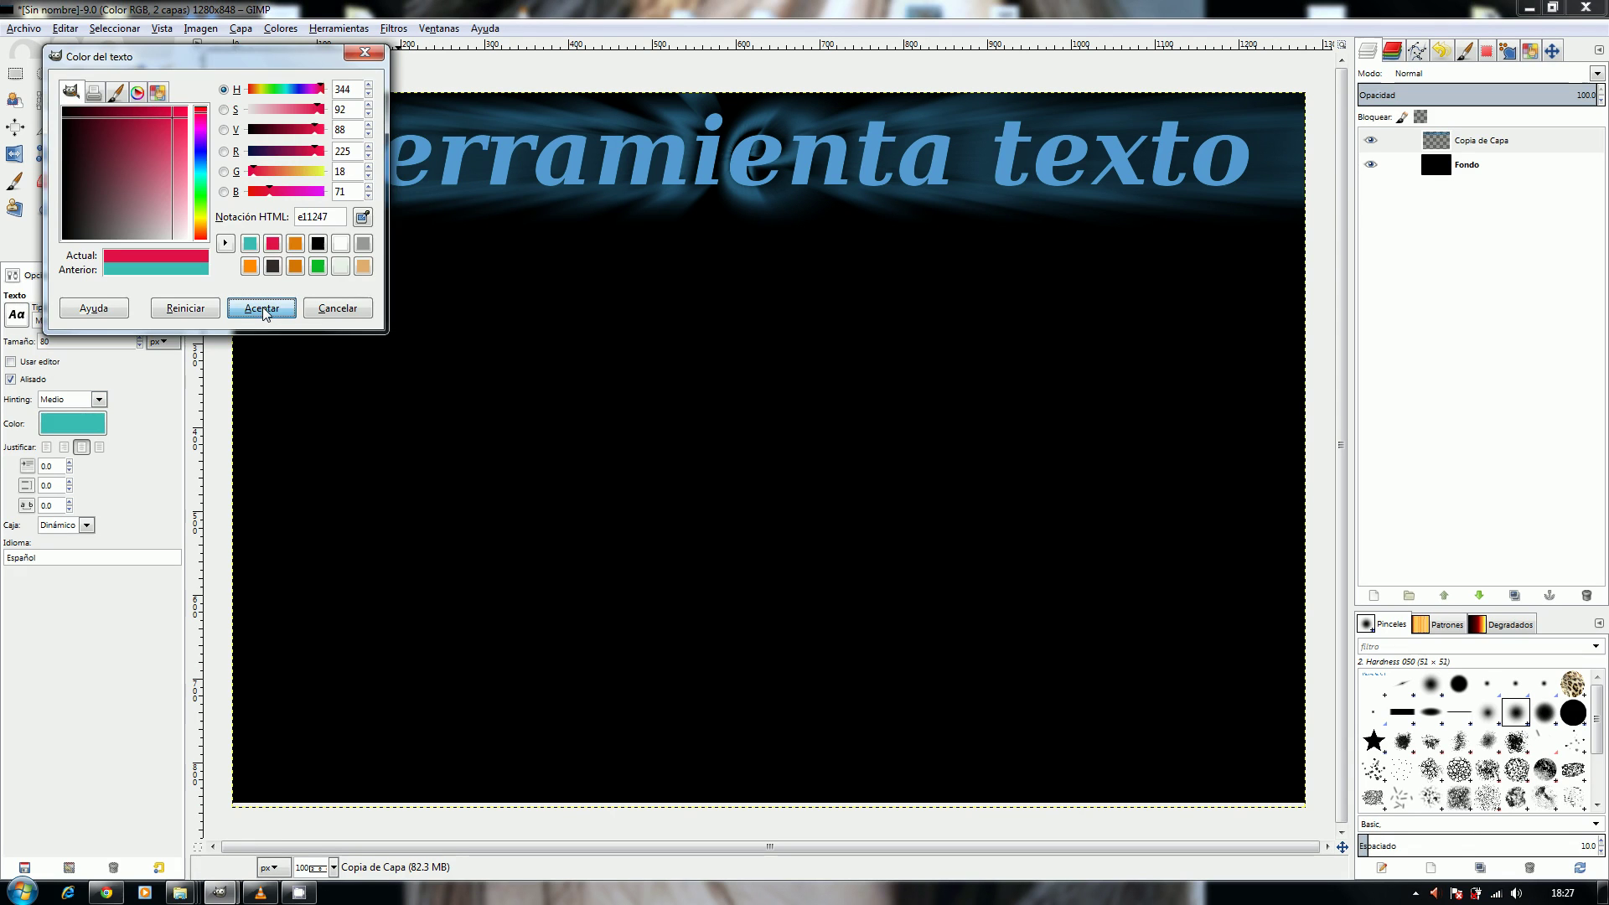
pyautogui.click(262, 309)
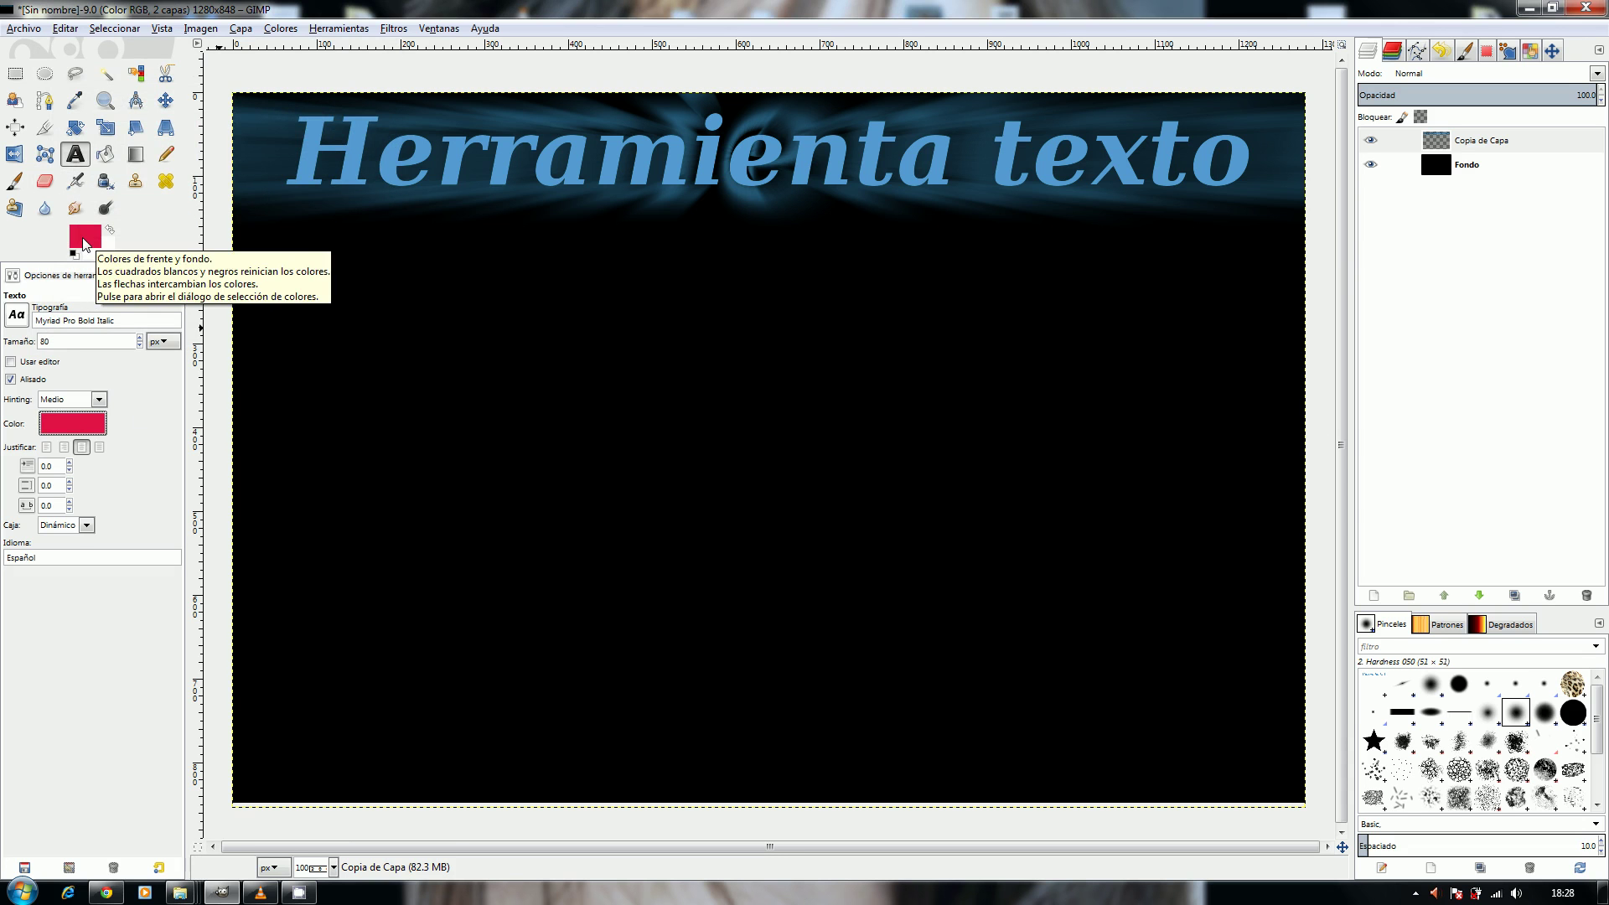
pyautogui.click(82, 450)
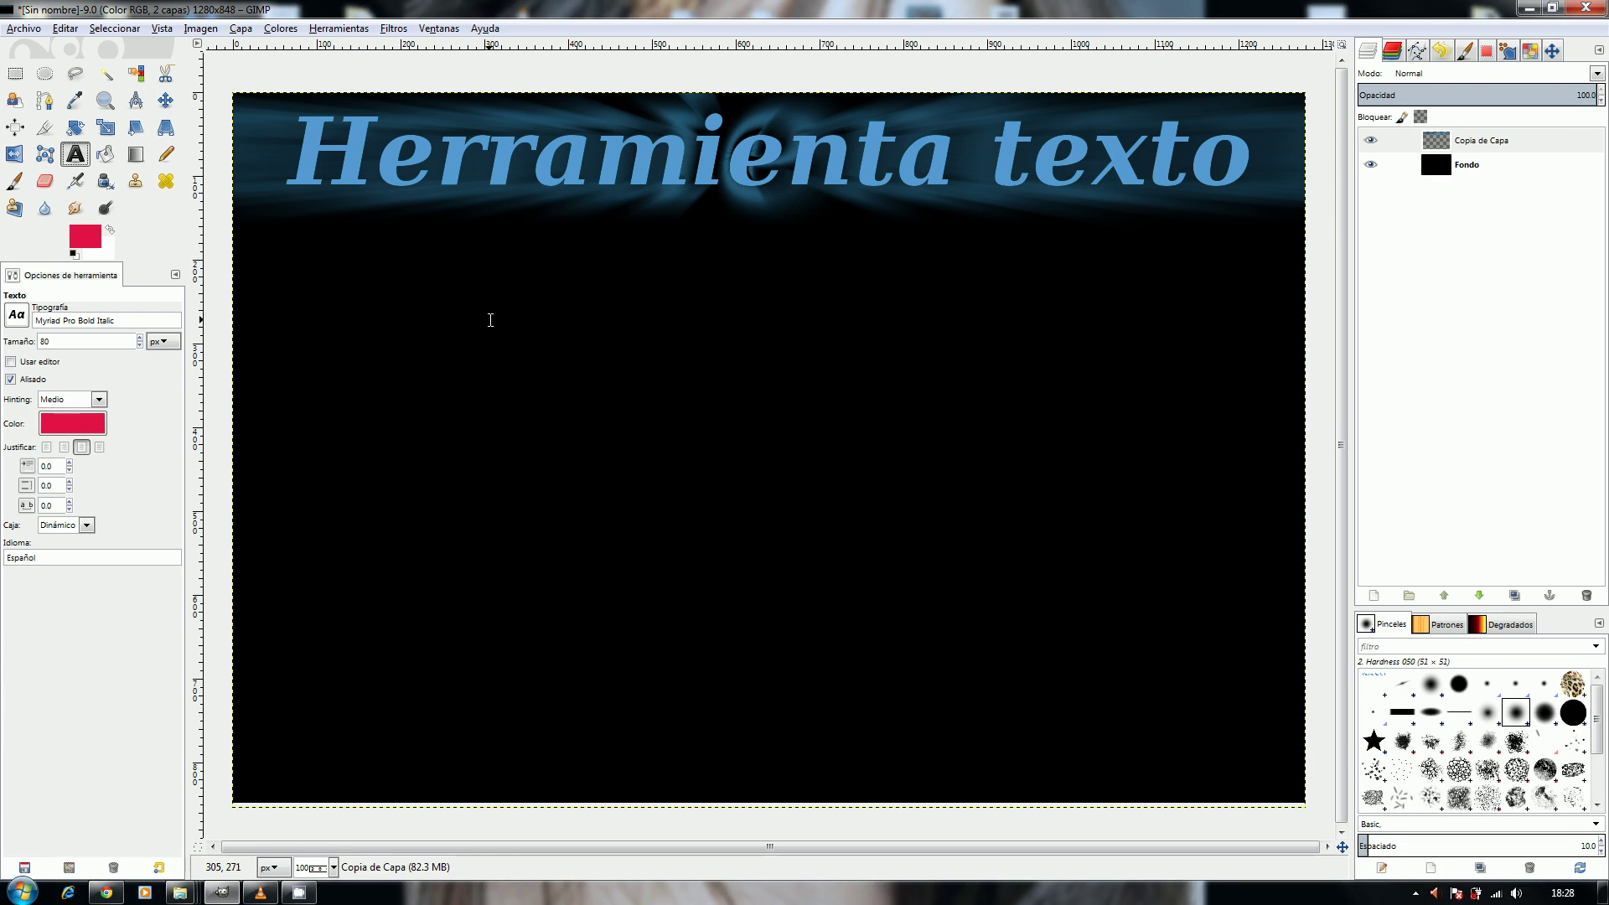
# Add the text "Prueba de texto" on the black area below the "Herramienta texto" title.
pyautogui.click(486, 353)
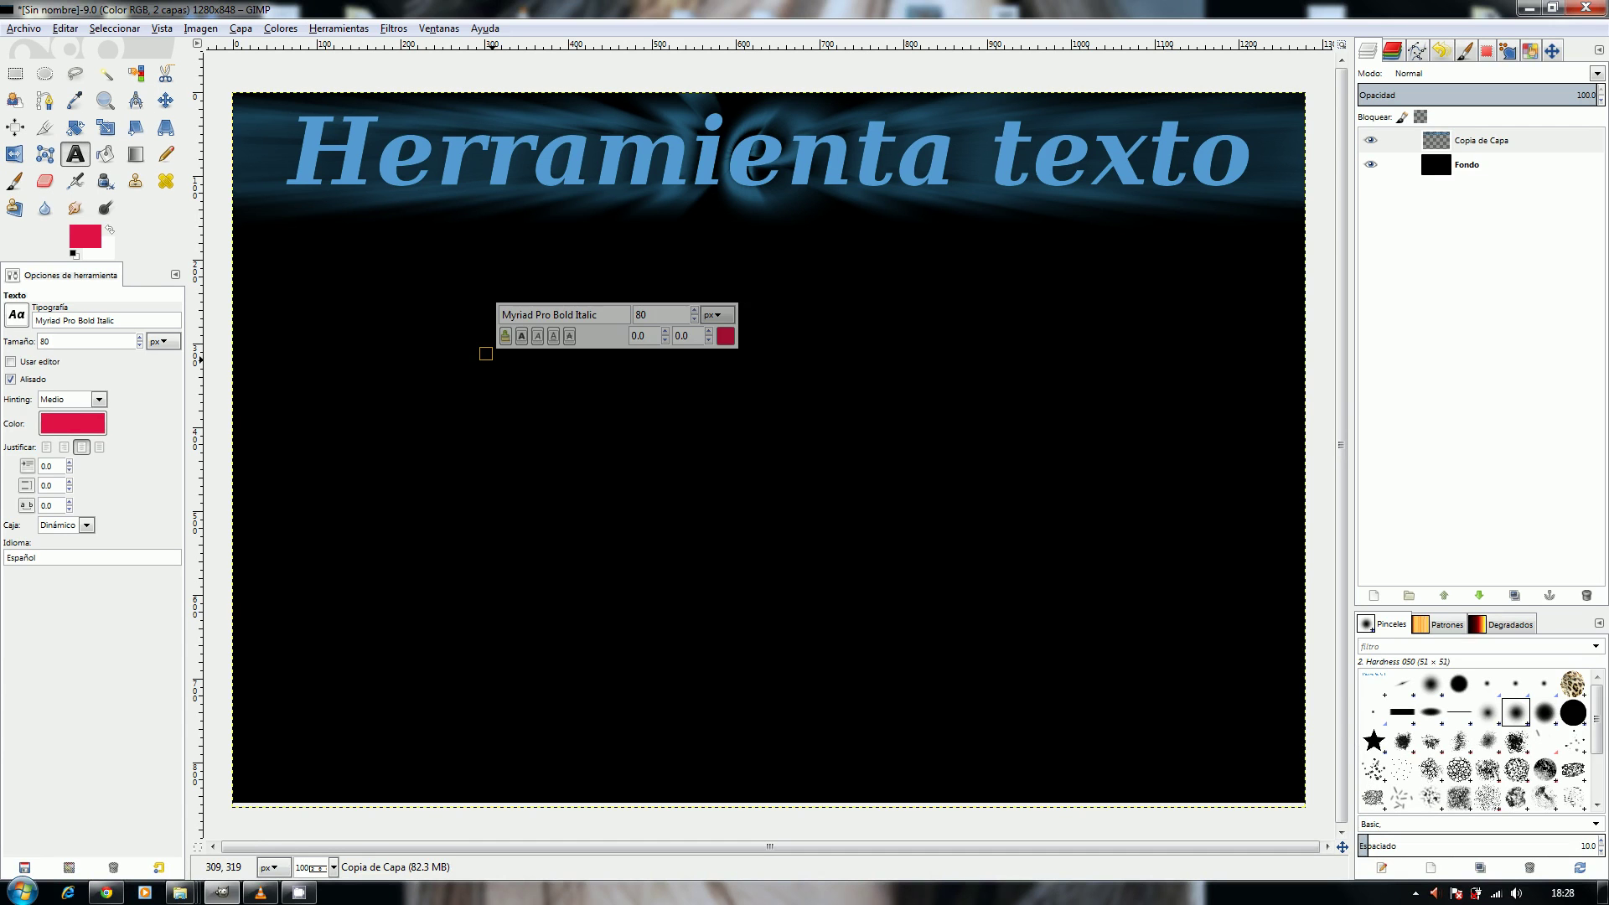
pyautogui.write('Pr')
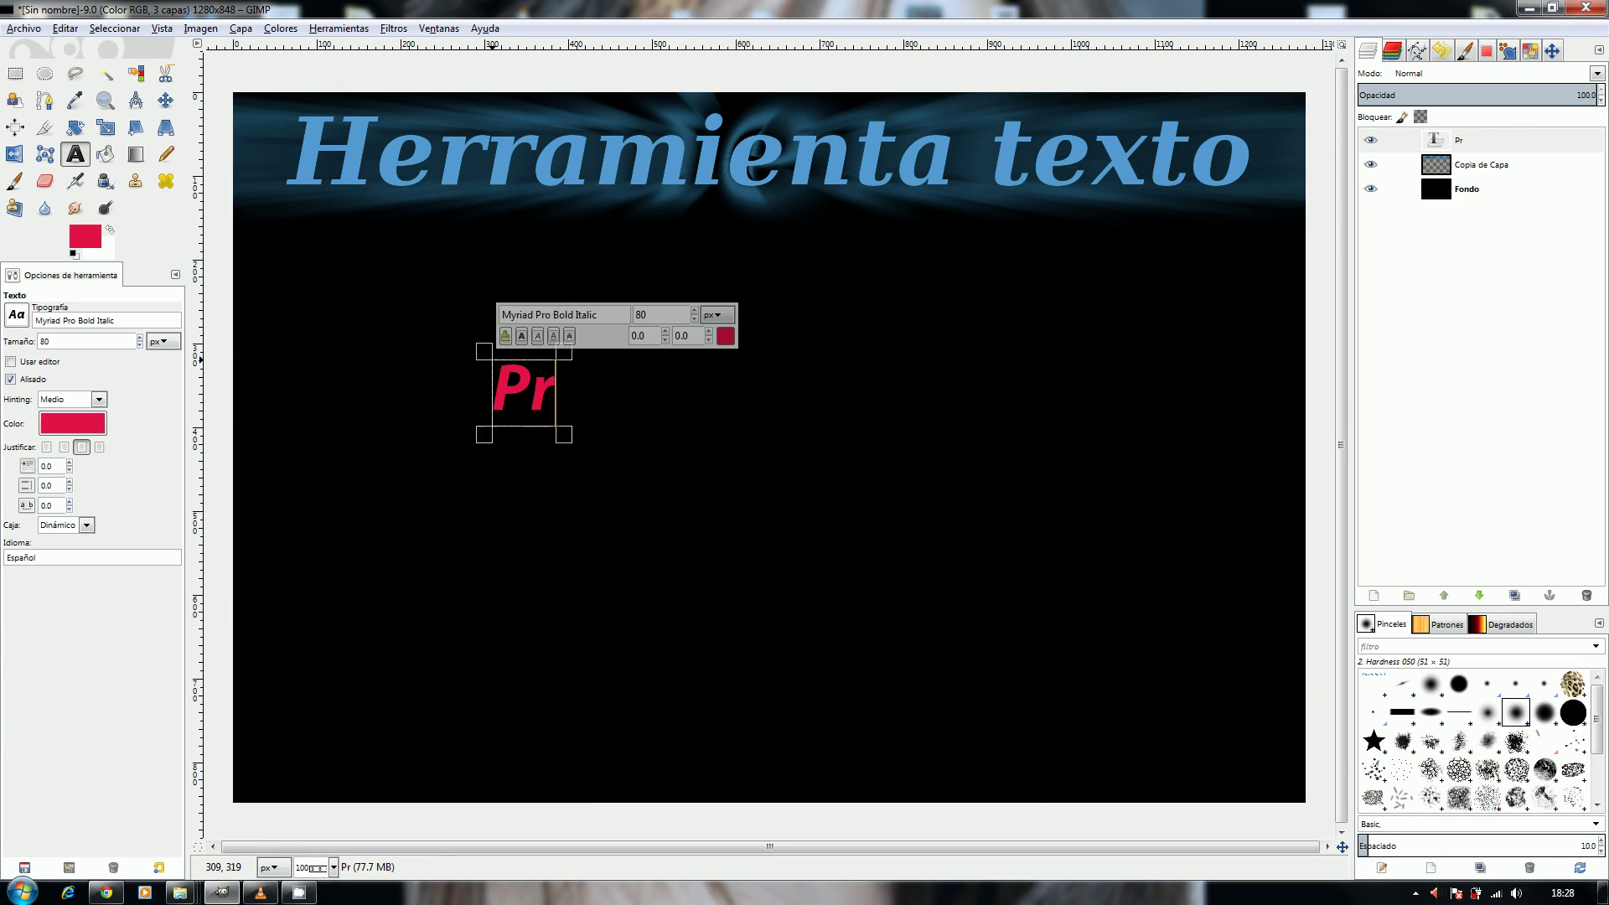
pyautogui.write('ueba de texto')
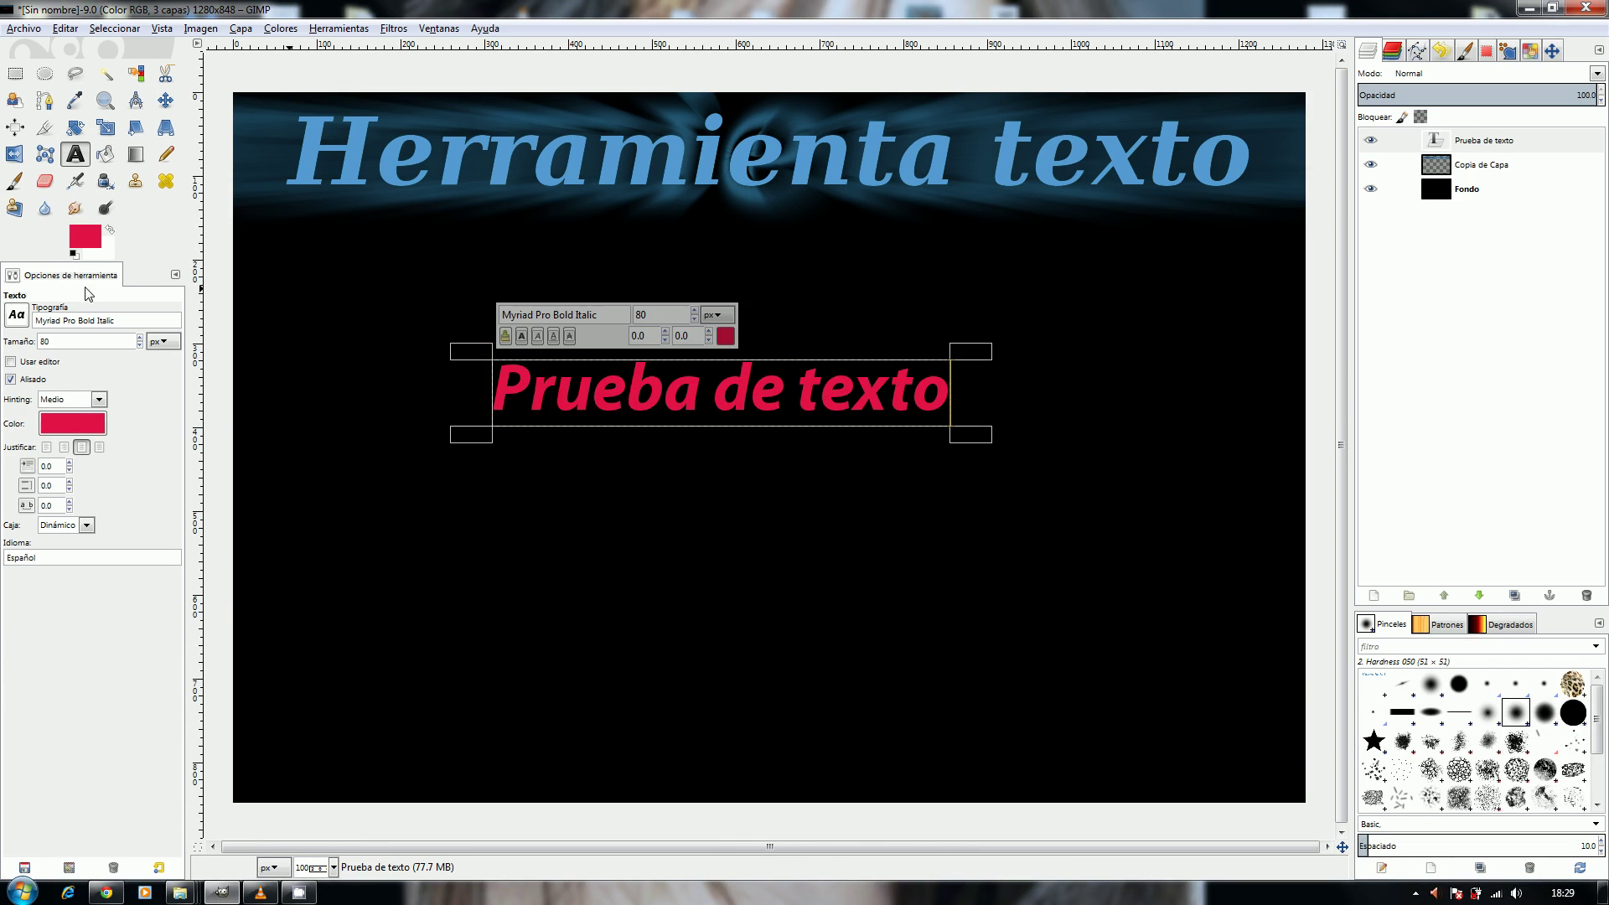
# Enlarge the "Prueba de texto" text to 107 px and change its font to Myriad Pro Semi-Bold Italic.
pyautogui.moveTo(137, 339); pyautogui.dragTo(138, 339)
pyautogui.click(16, 315)
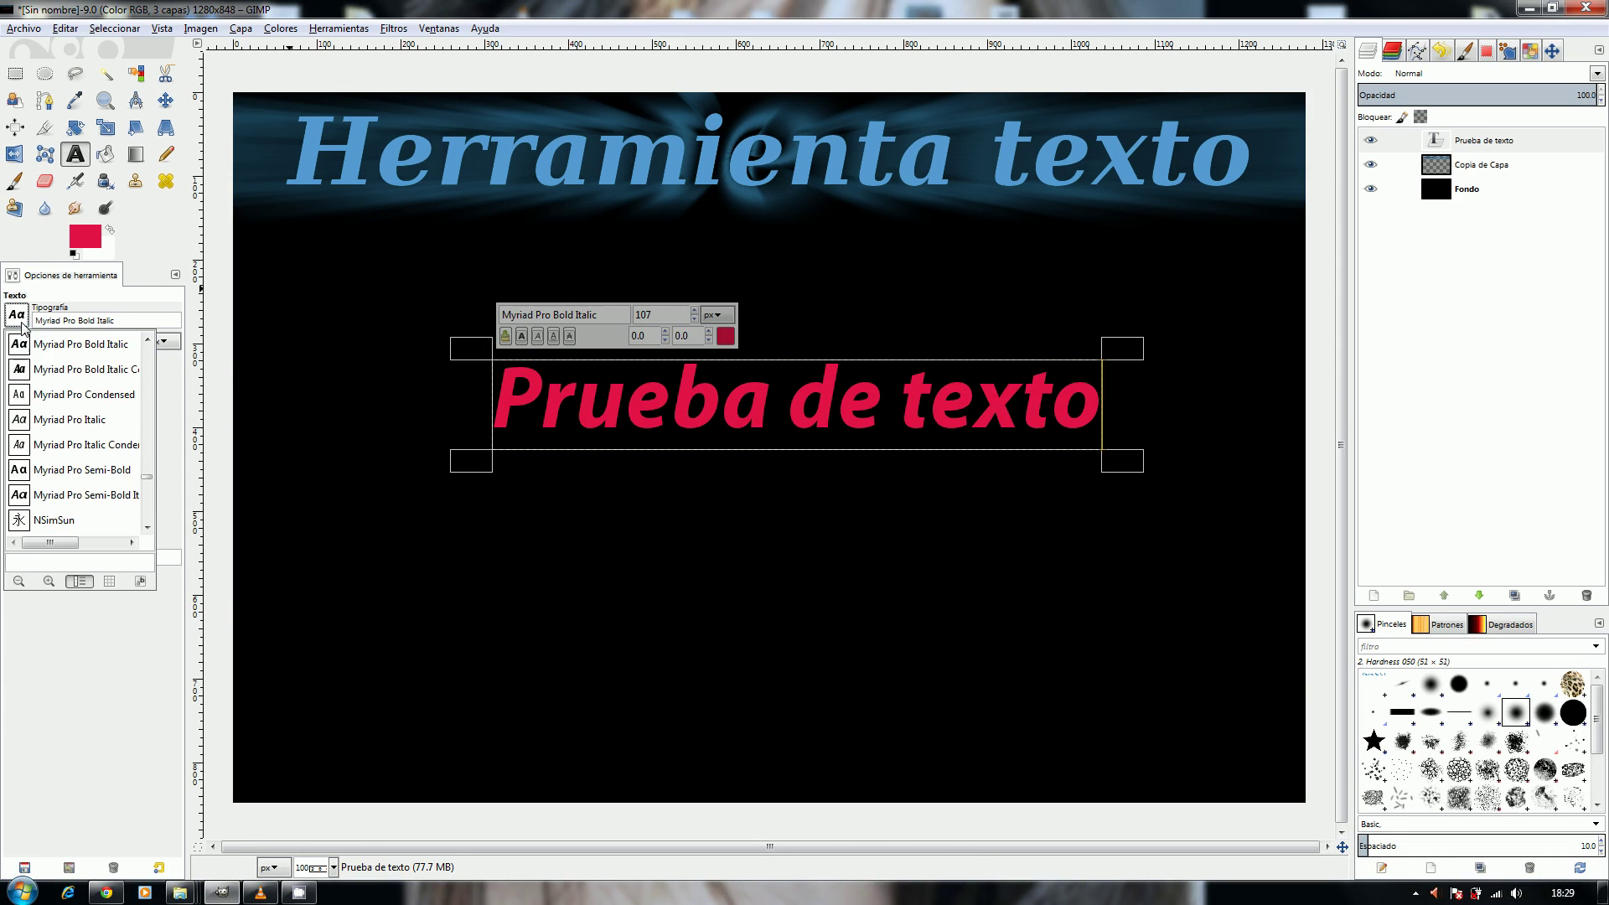
pyautogui.click(38, 501)
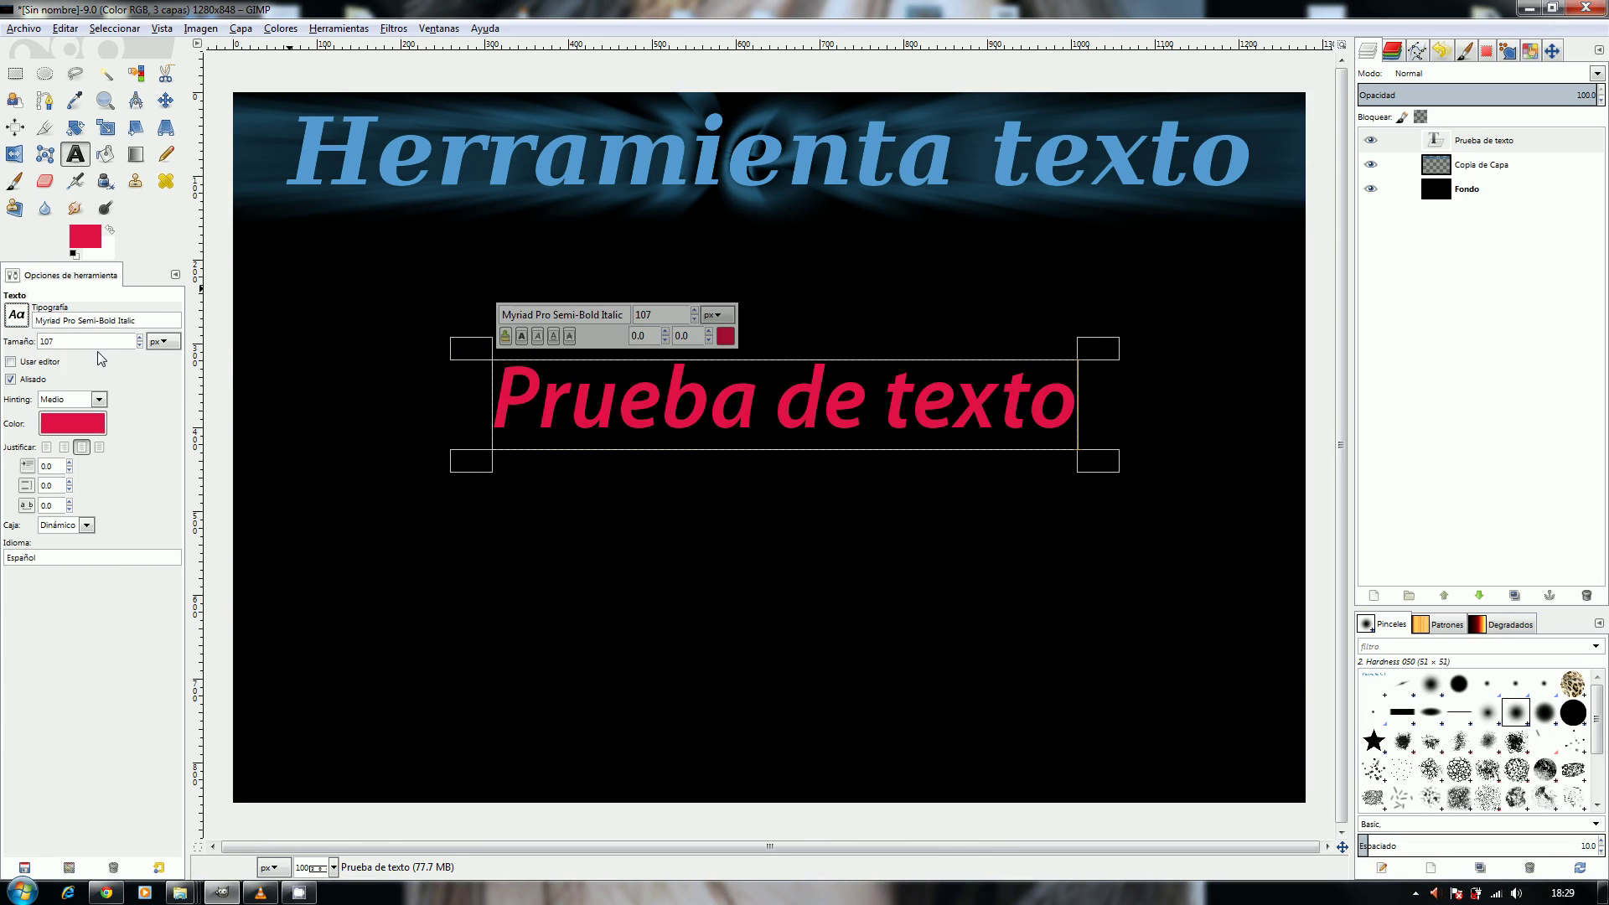
# Change the text colour to green 0cba28.
pyautogui.click(73, 423)
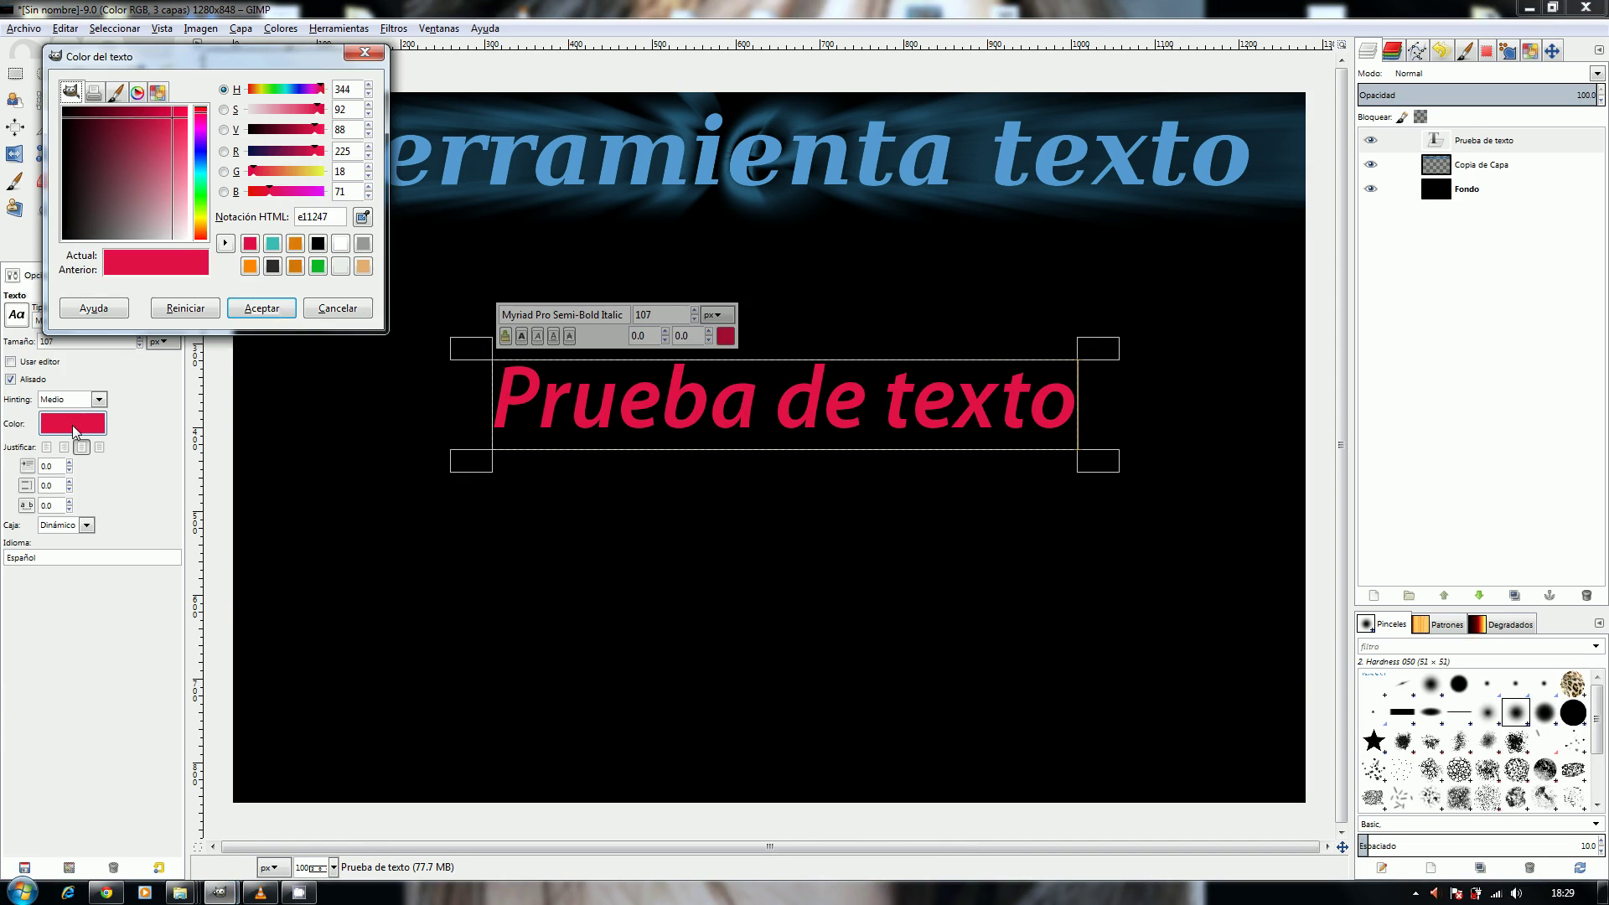
pyautogui.click(316, 267)
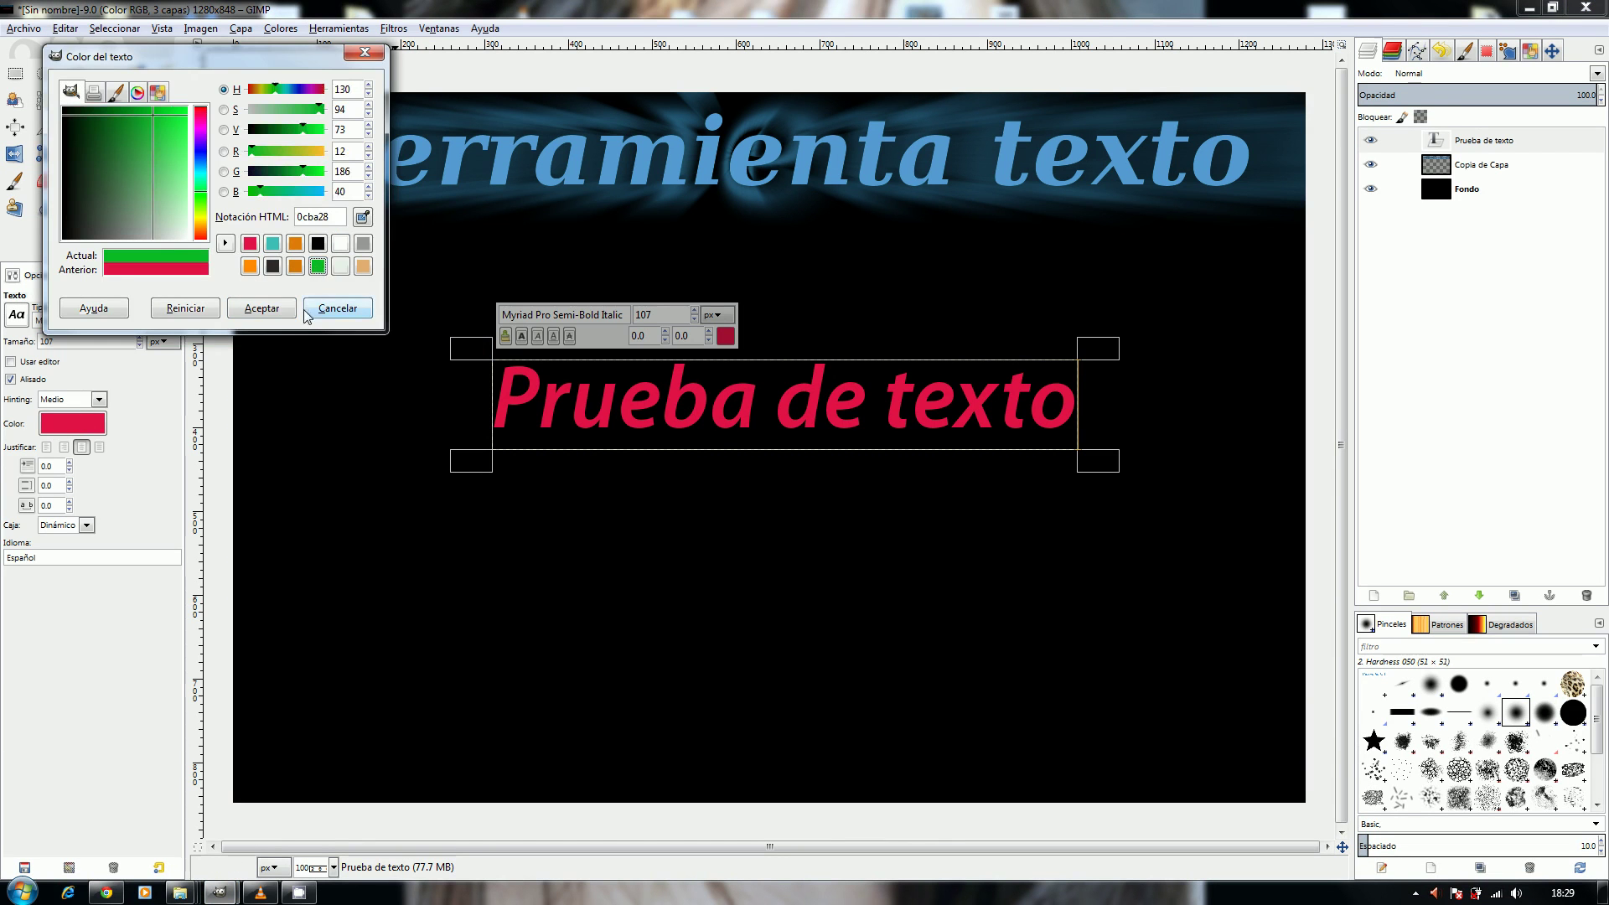
pyautogui.click(279, 312)
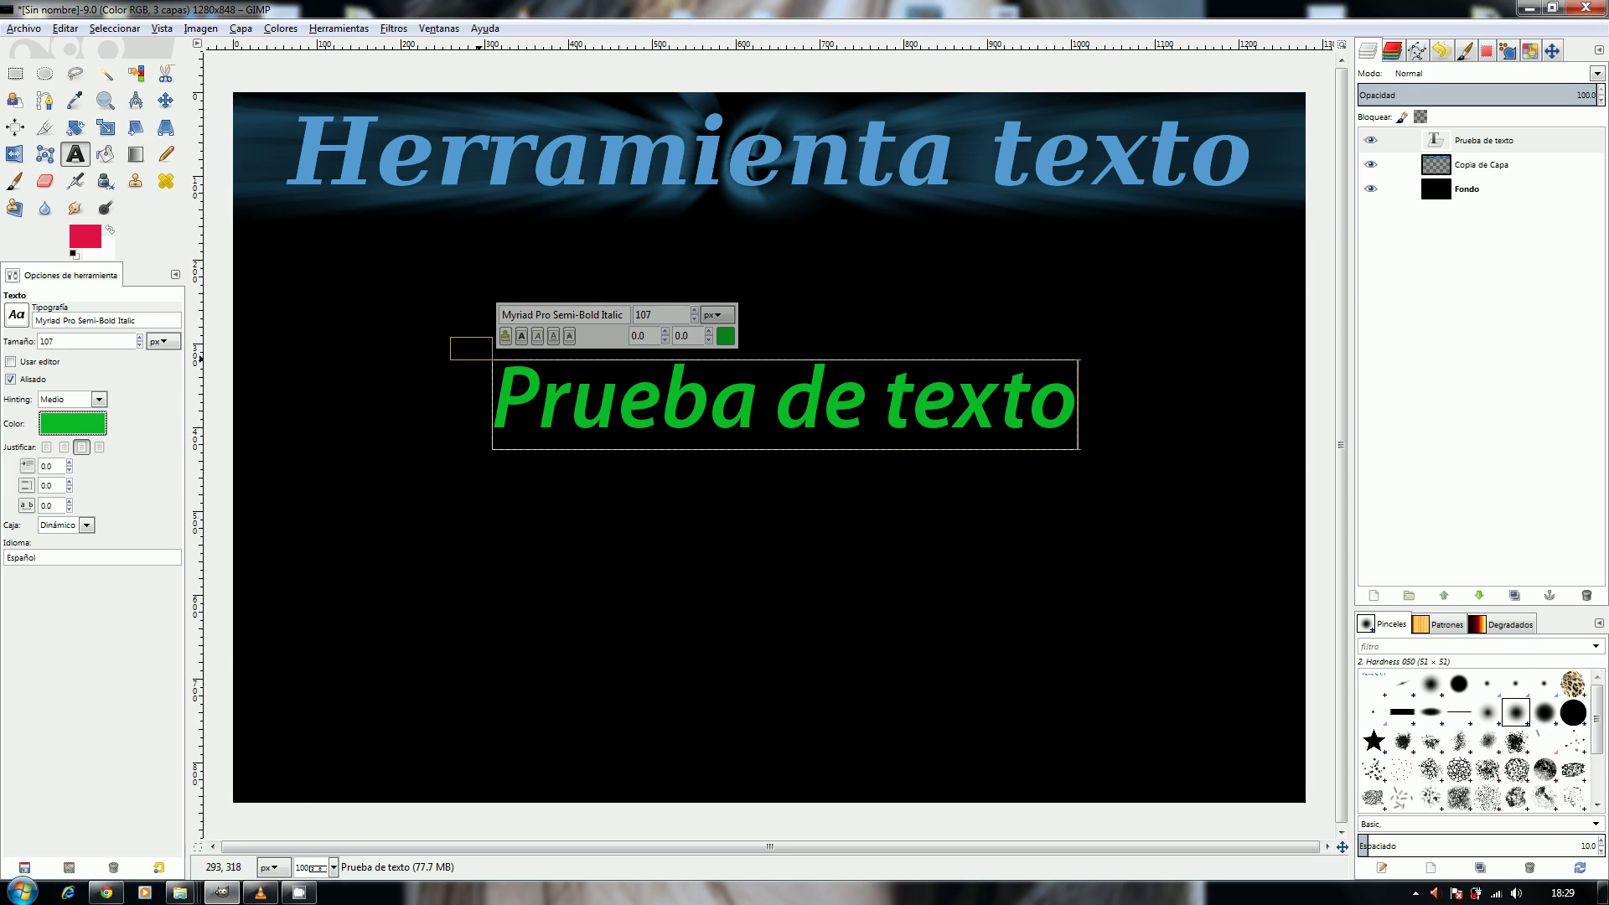
# Set the text box mode to Fijo and widen the box on both sides to about 1014 × 121 px.
pyautogui.click(87, 528)
pyautogui.click(72, 563)
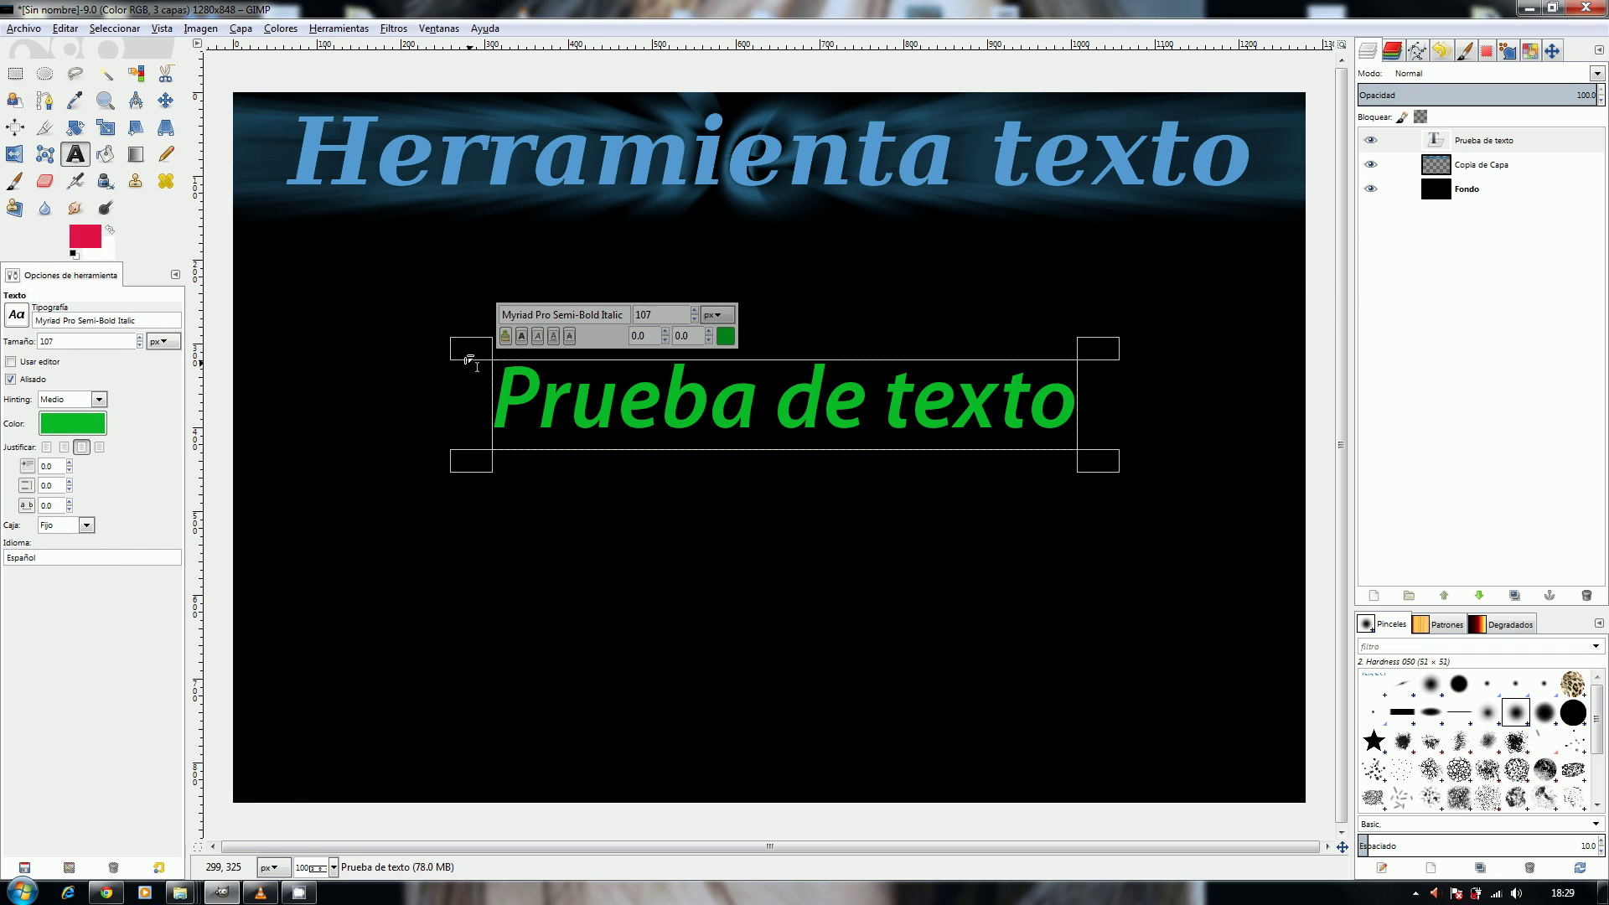
pyautogui.moveTo(469, 360); pyautogui.dragTo(356, 340)
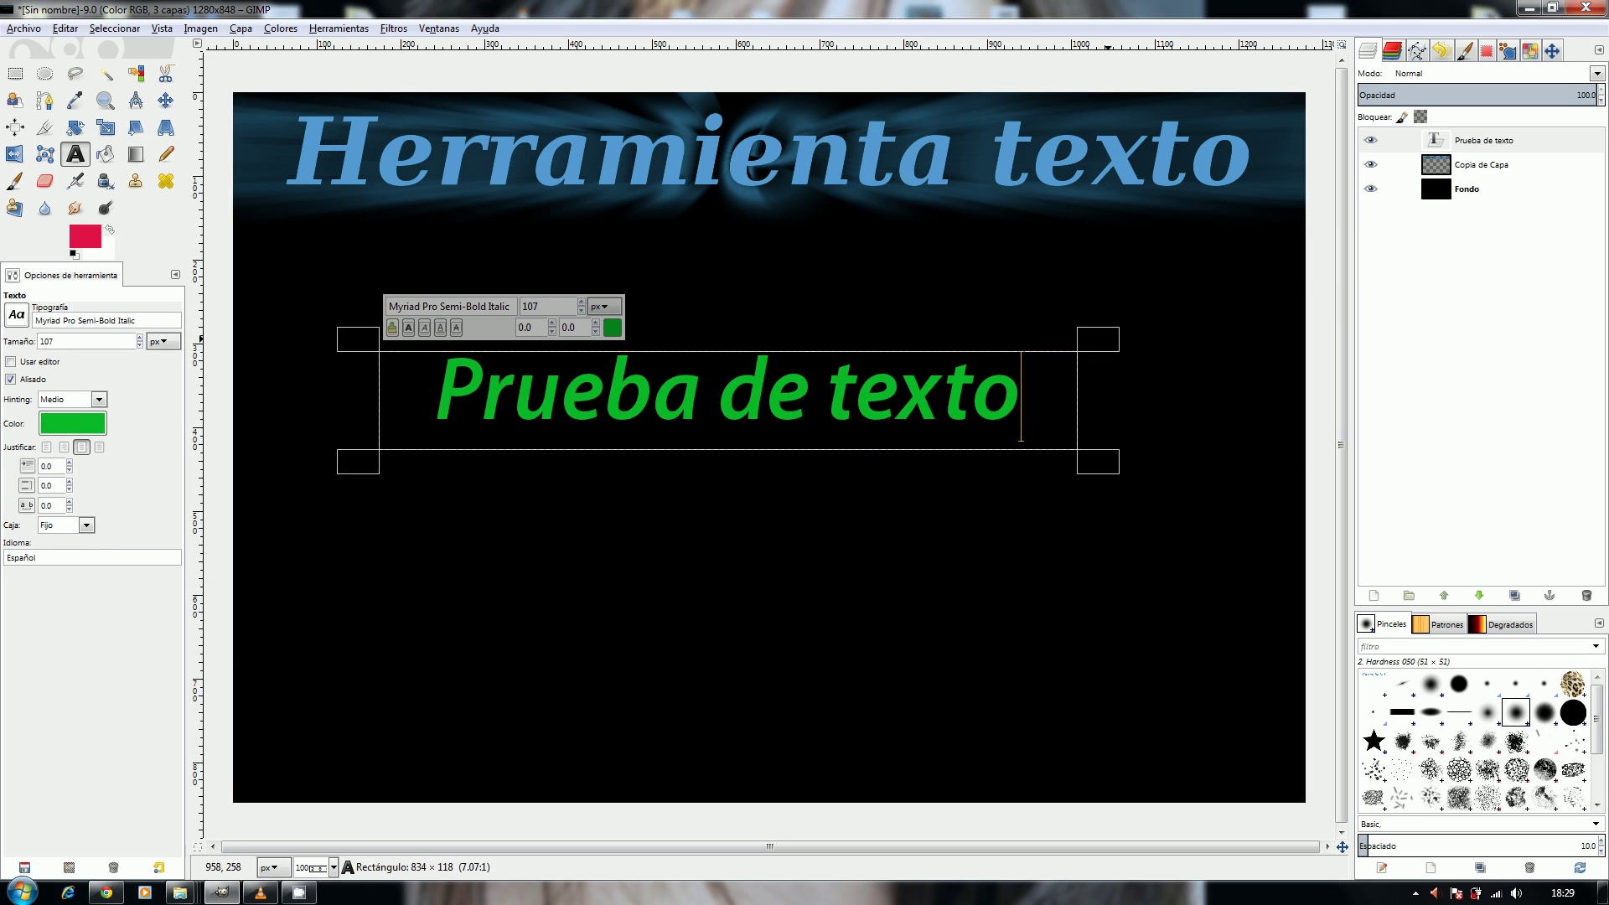
pyautogui.moveTo(1102, 337); pyautogui.dragTo(1249, 334)
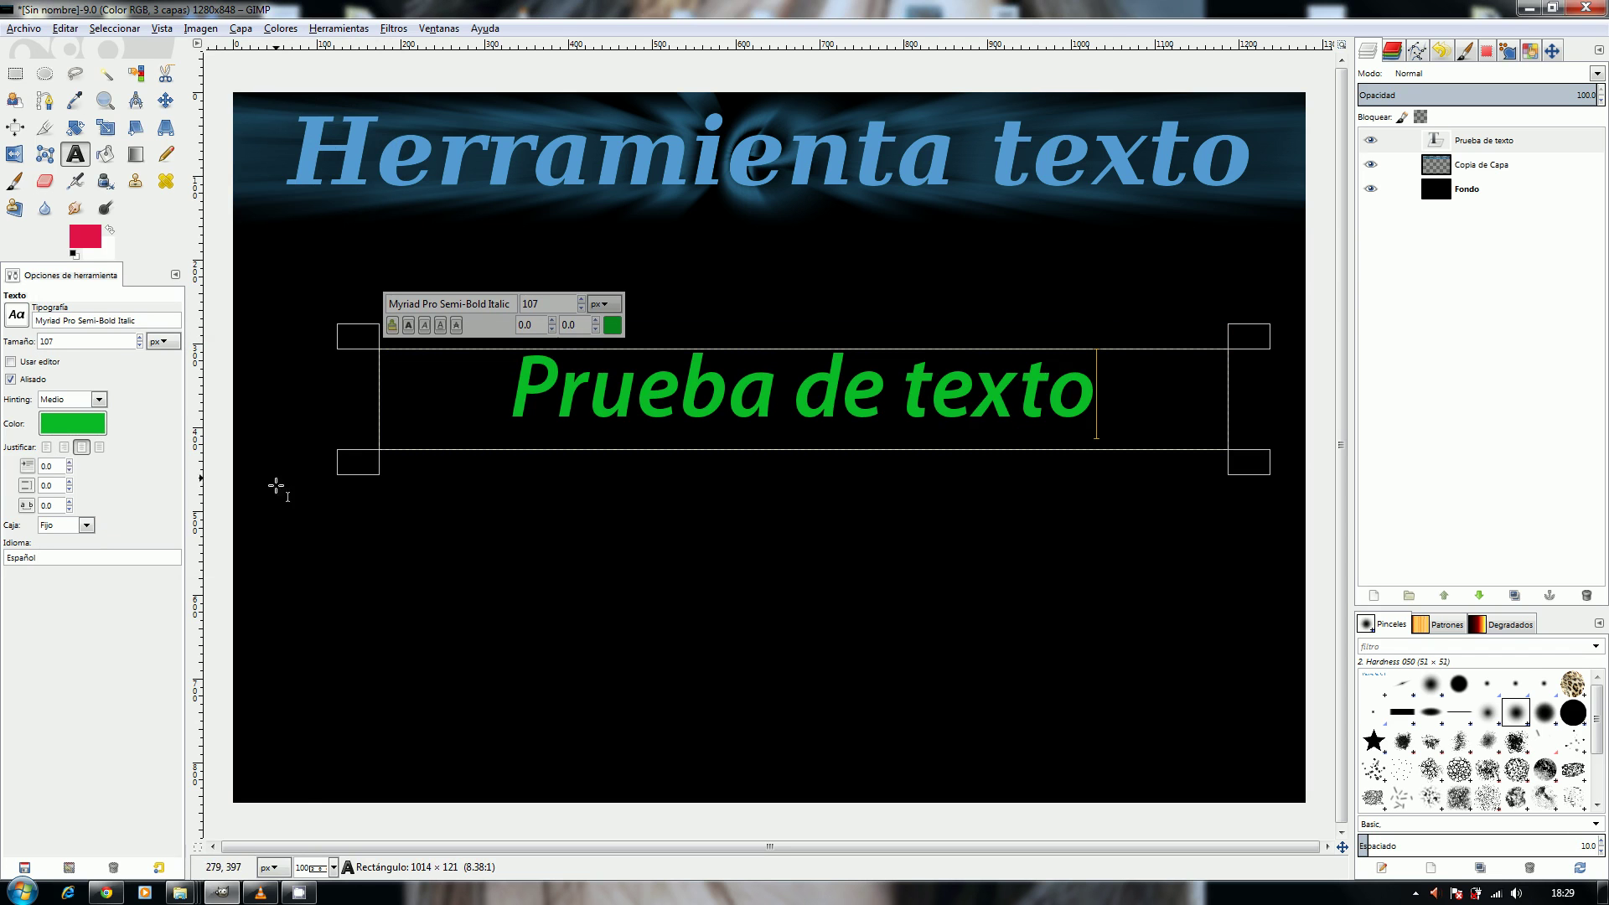
# Try left, right, centred and filled justification on the text, ending on centred.
pyautogui.click(46, 449)
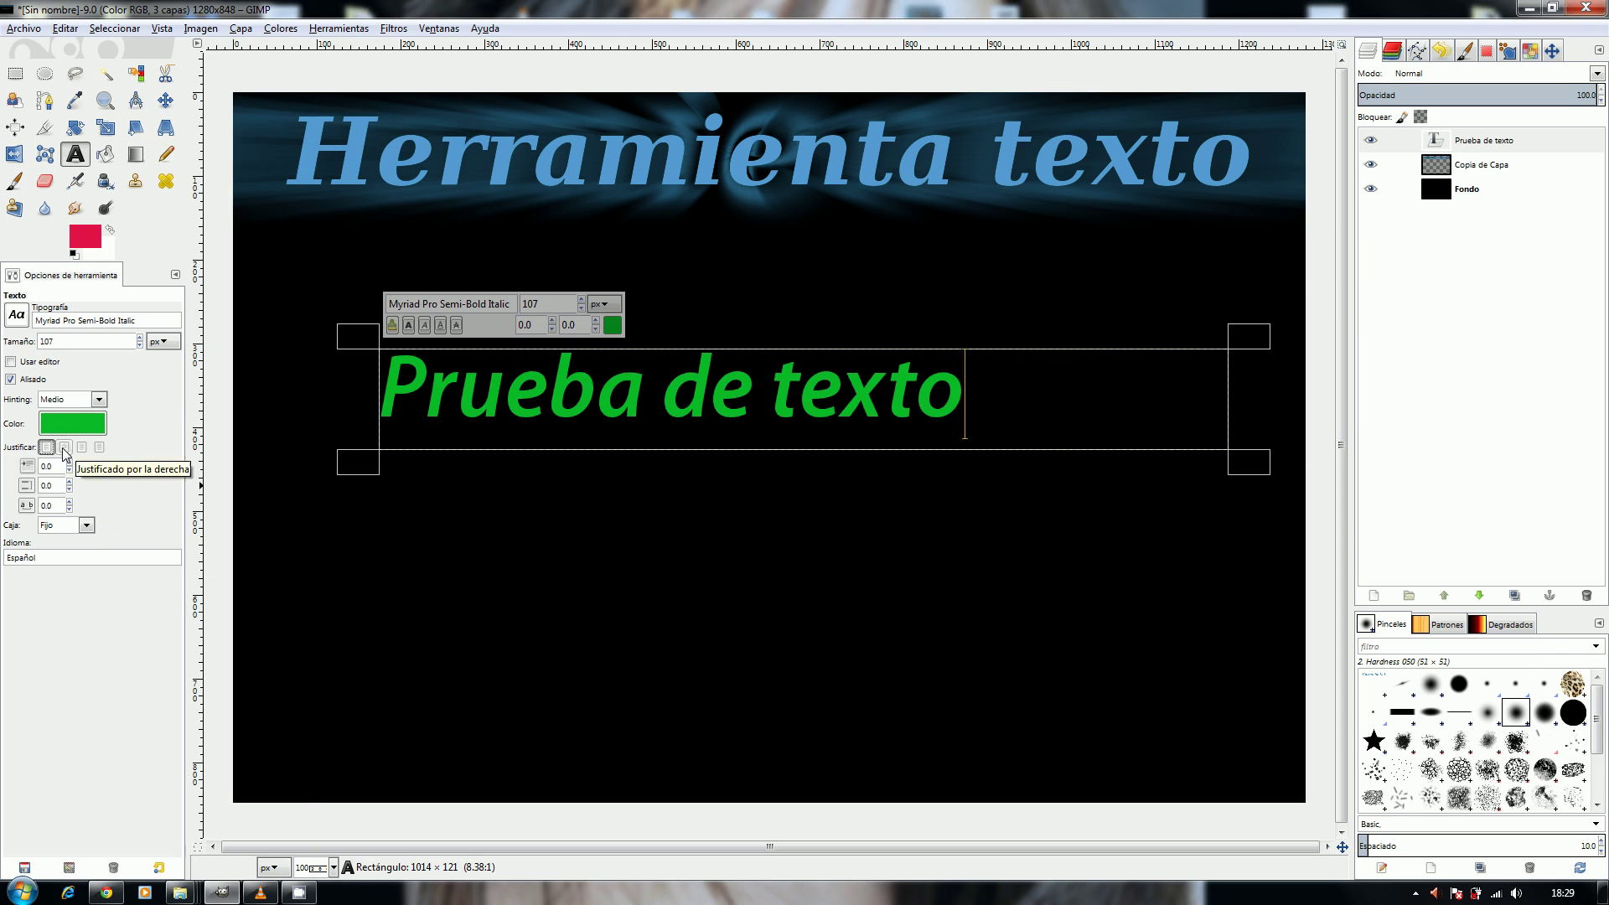
pyautogui.click(63, 450)
pyautogui.click(83, 450)
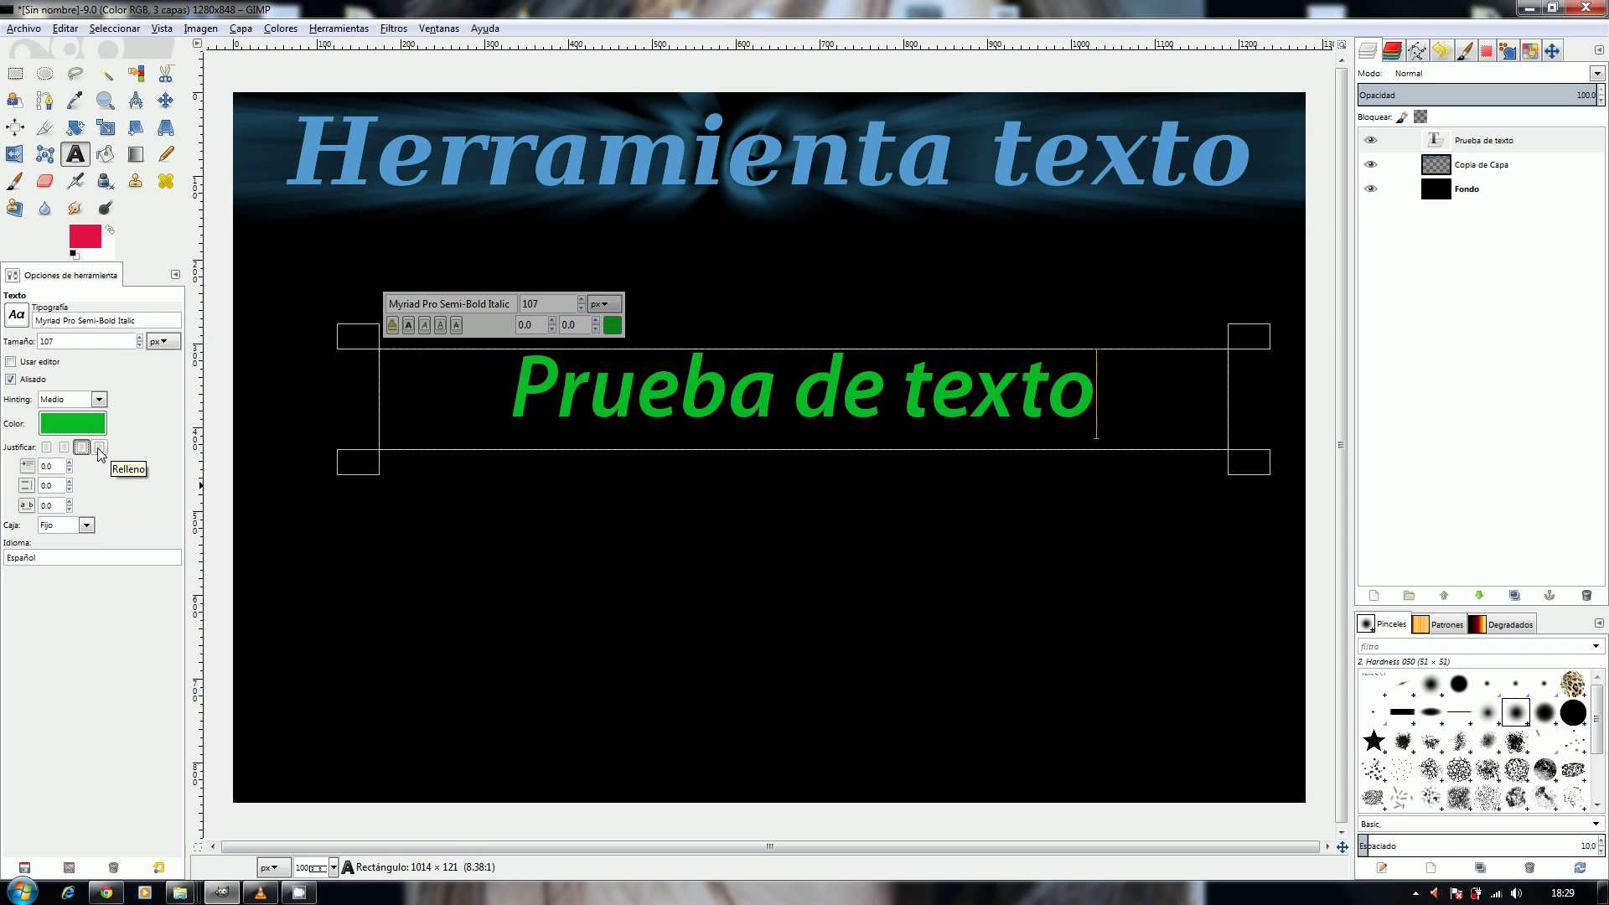
pyautogui.click(100, 449)
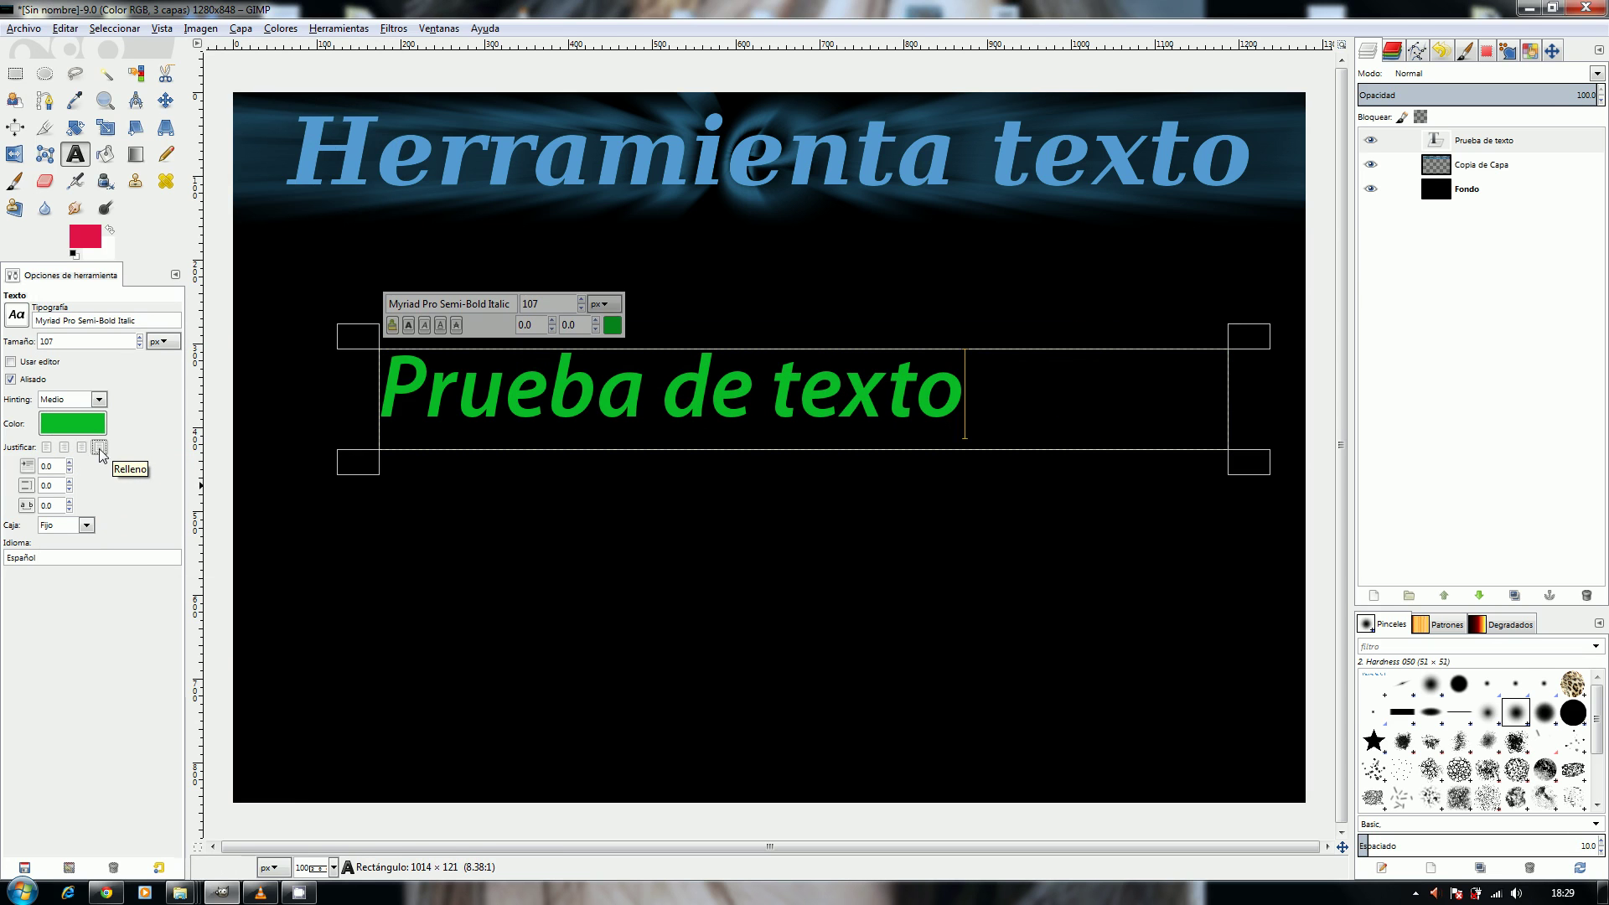
pyautogui.click(83, 449)
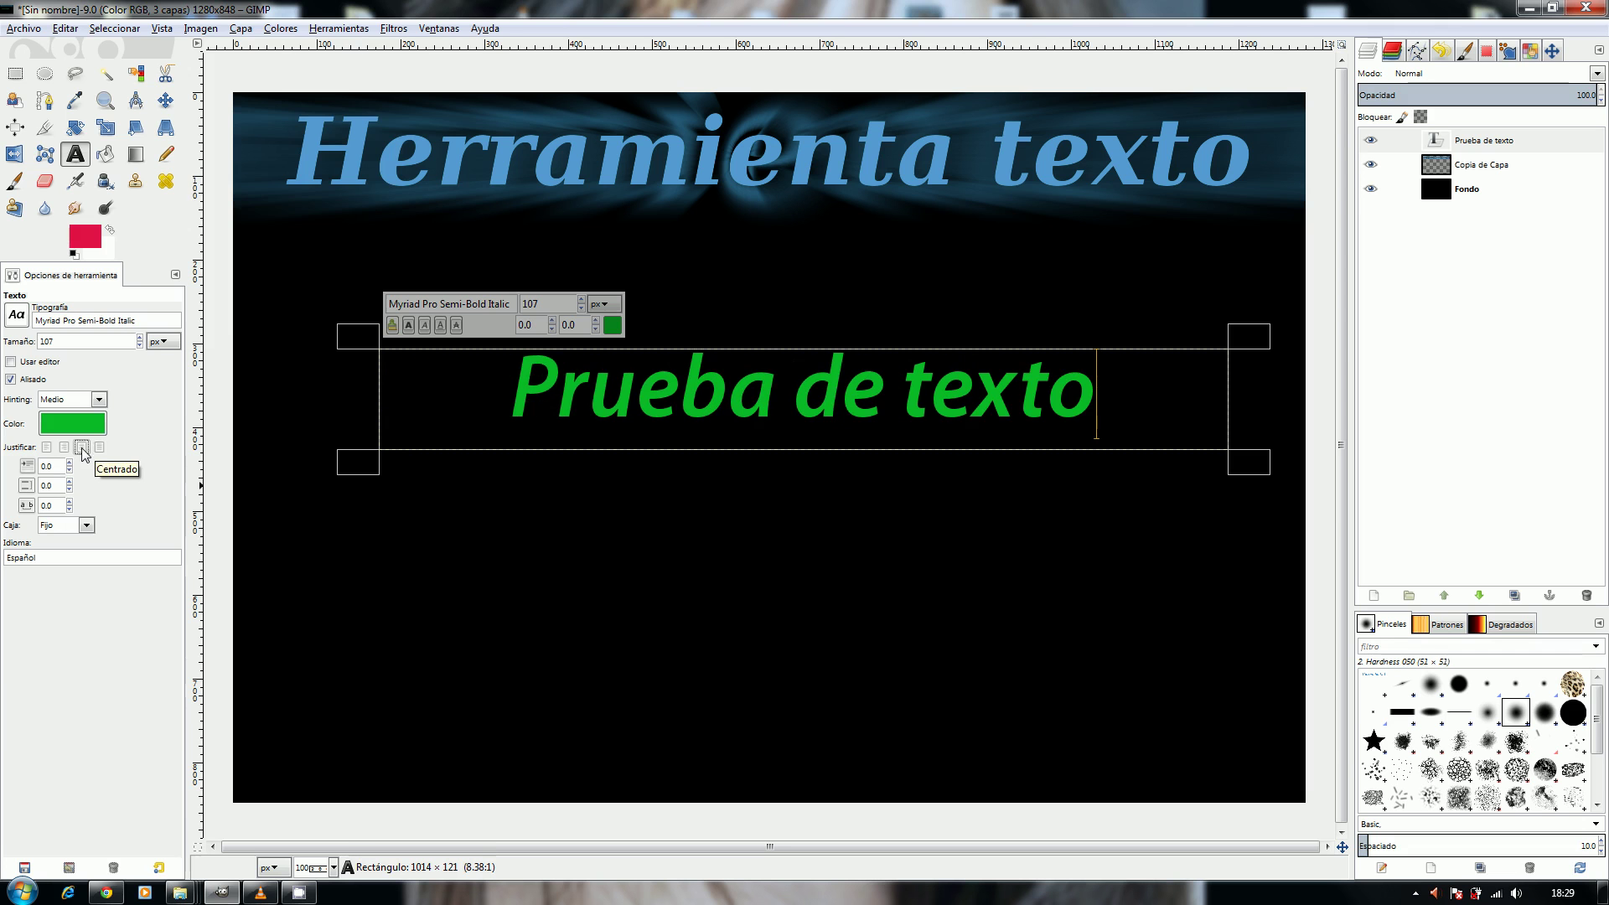
# Recolour the text crimson e11247 and set its box mode to Dinámico.
pyautogui.click(72, 423)
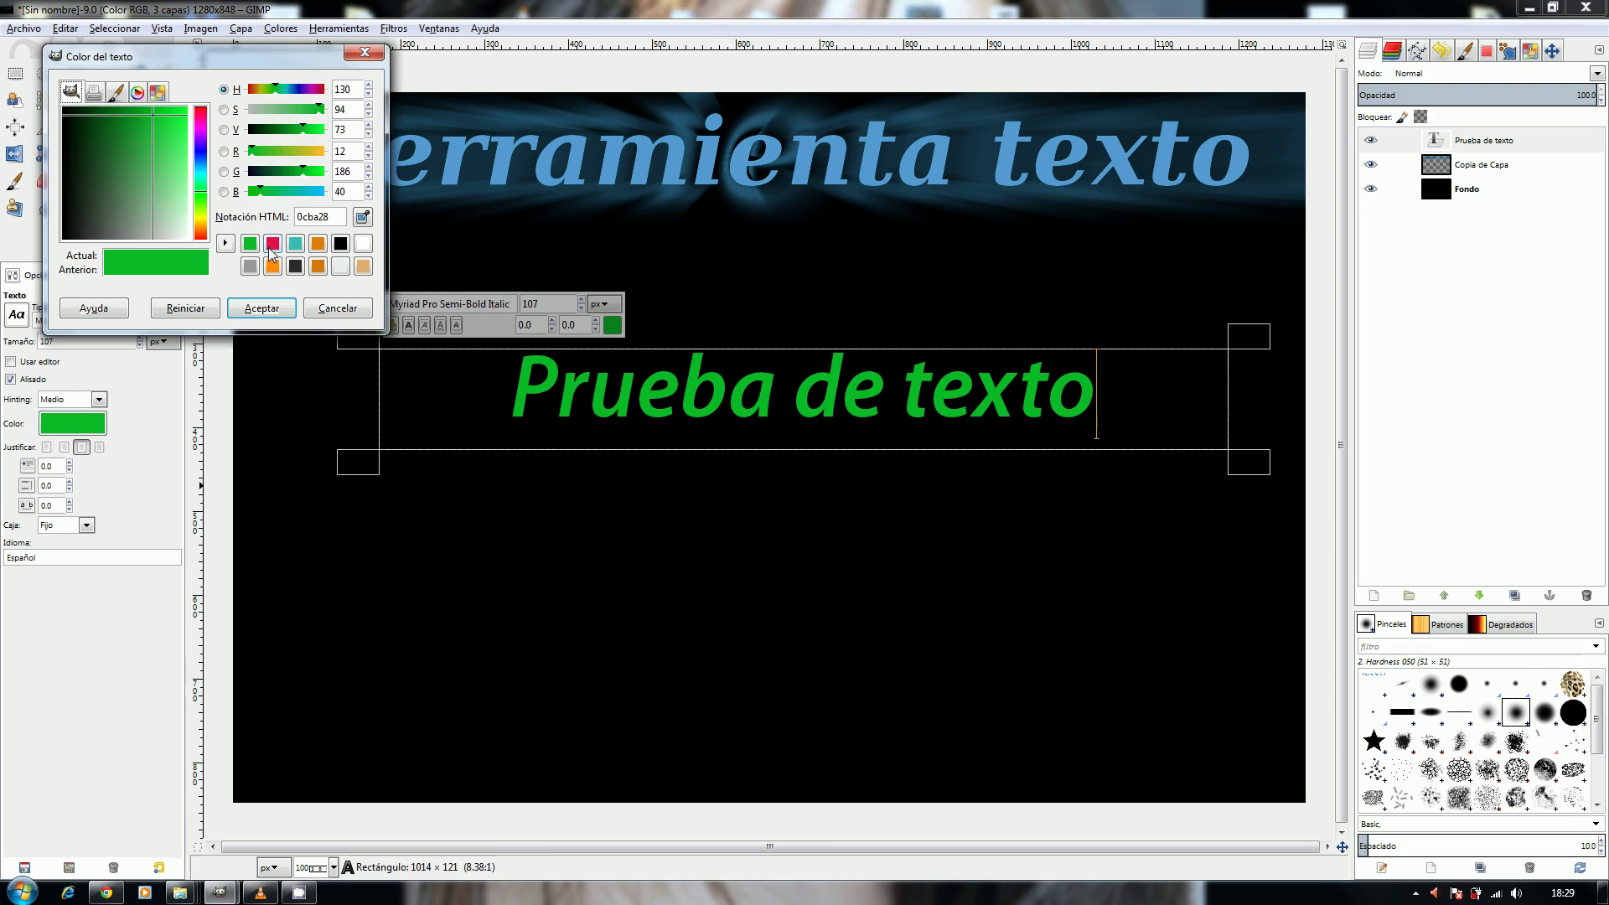
pyautogui.click(272, 245)
pyautogui.click(261, 307)
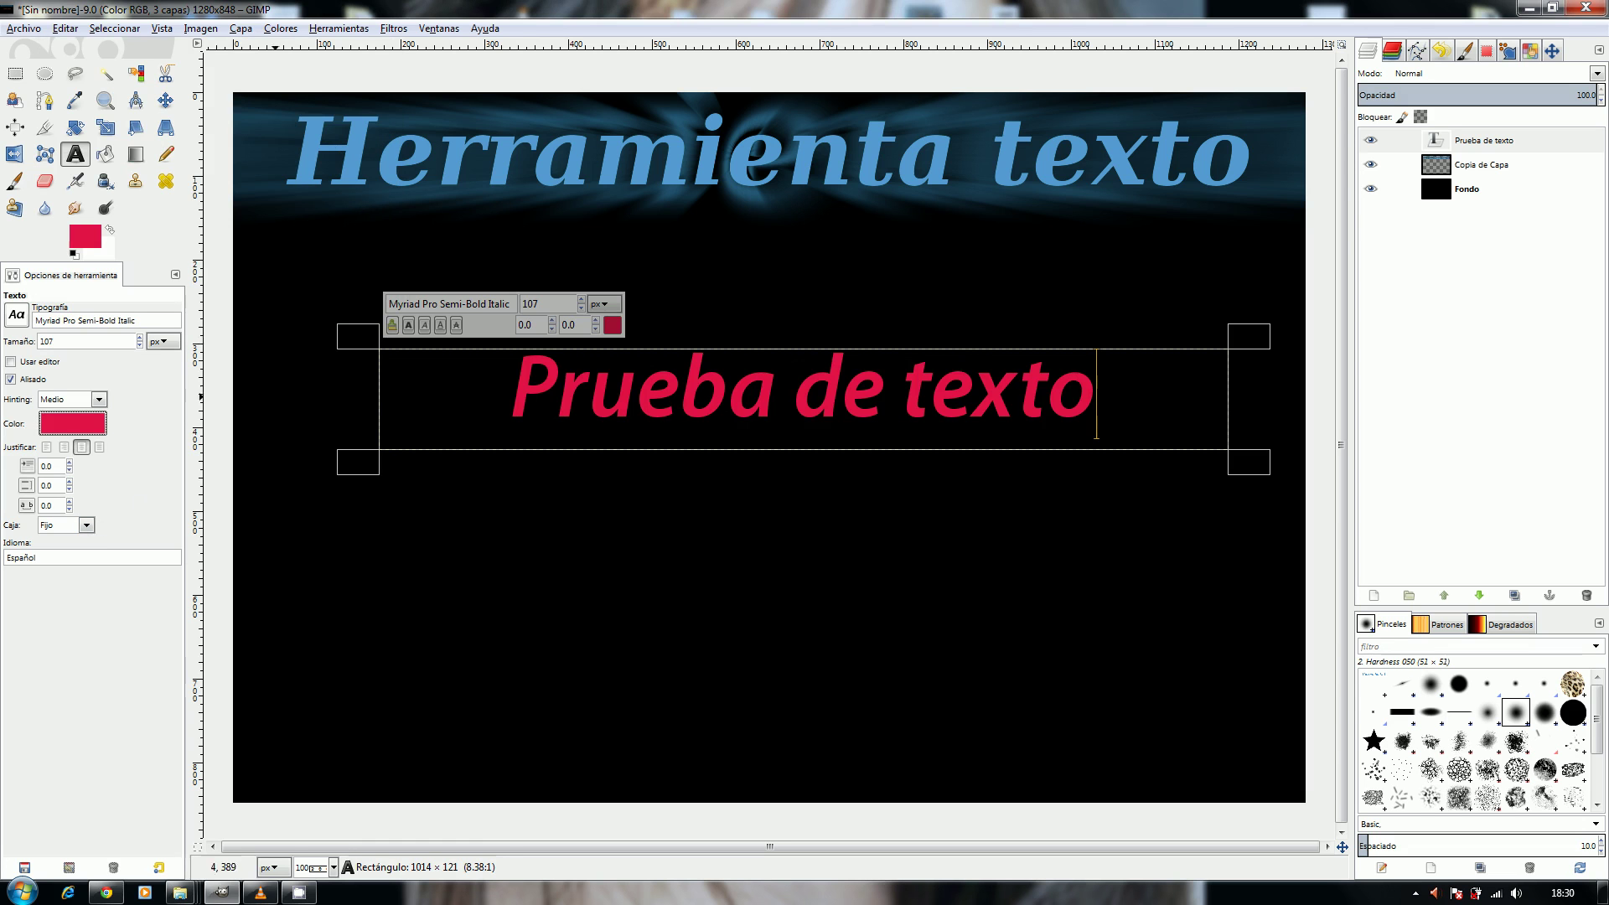
pyautogui.click(92, 528)
pyautogui.click(74, 546)
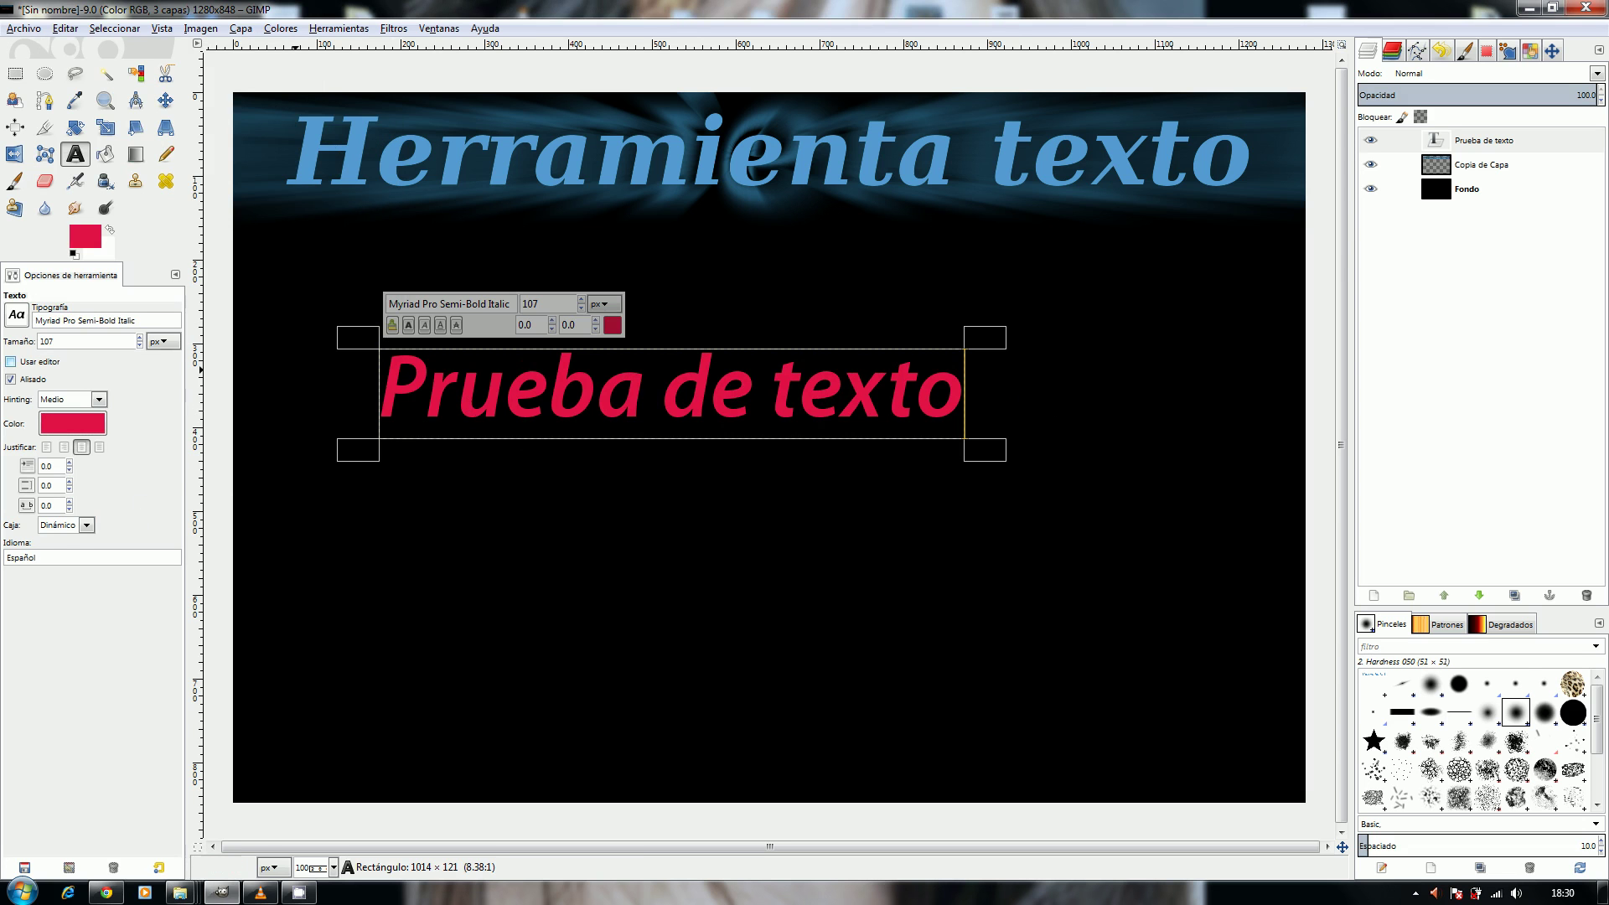
# Turn off antialiasing (Alisado) for the text and examine the edges of its letters.
pyautogui.click(11, 382)
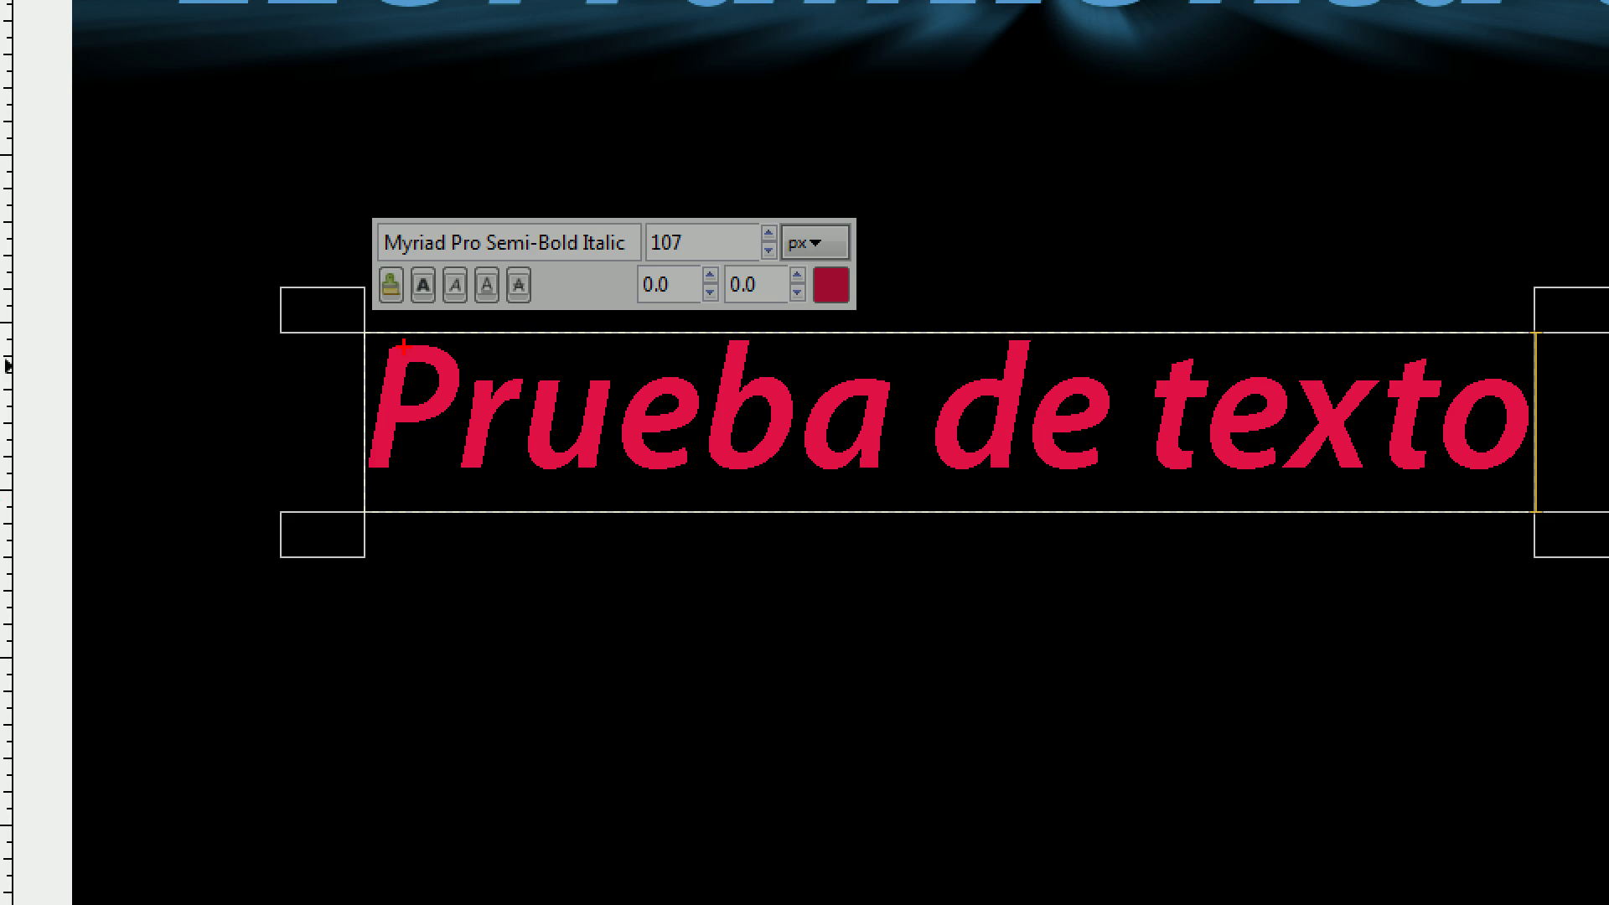
pyautogui.moveTo(372, 339)
pyautogui.mouseDown()
pyautogui.moveTo(360, 425)
pyautogui.moveTo(399, 423)
pyautogui.moveTo(417, 359)
pyautogui.moveTo(387, 336)
pyautogui.mouseUp()
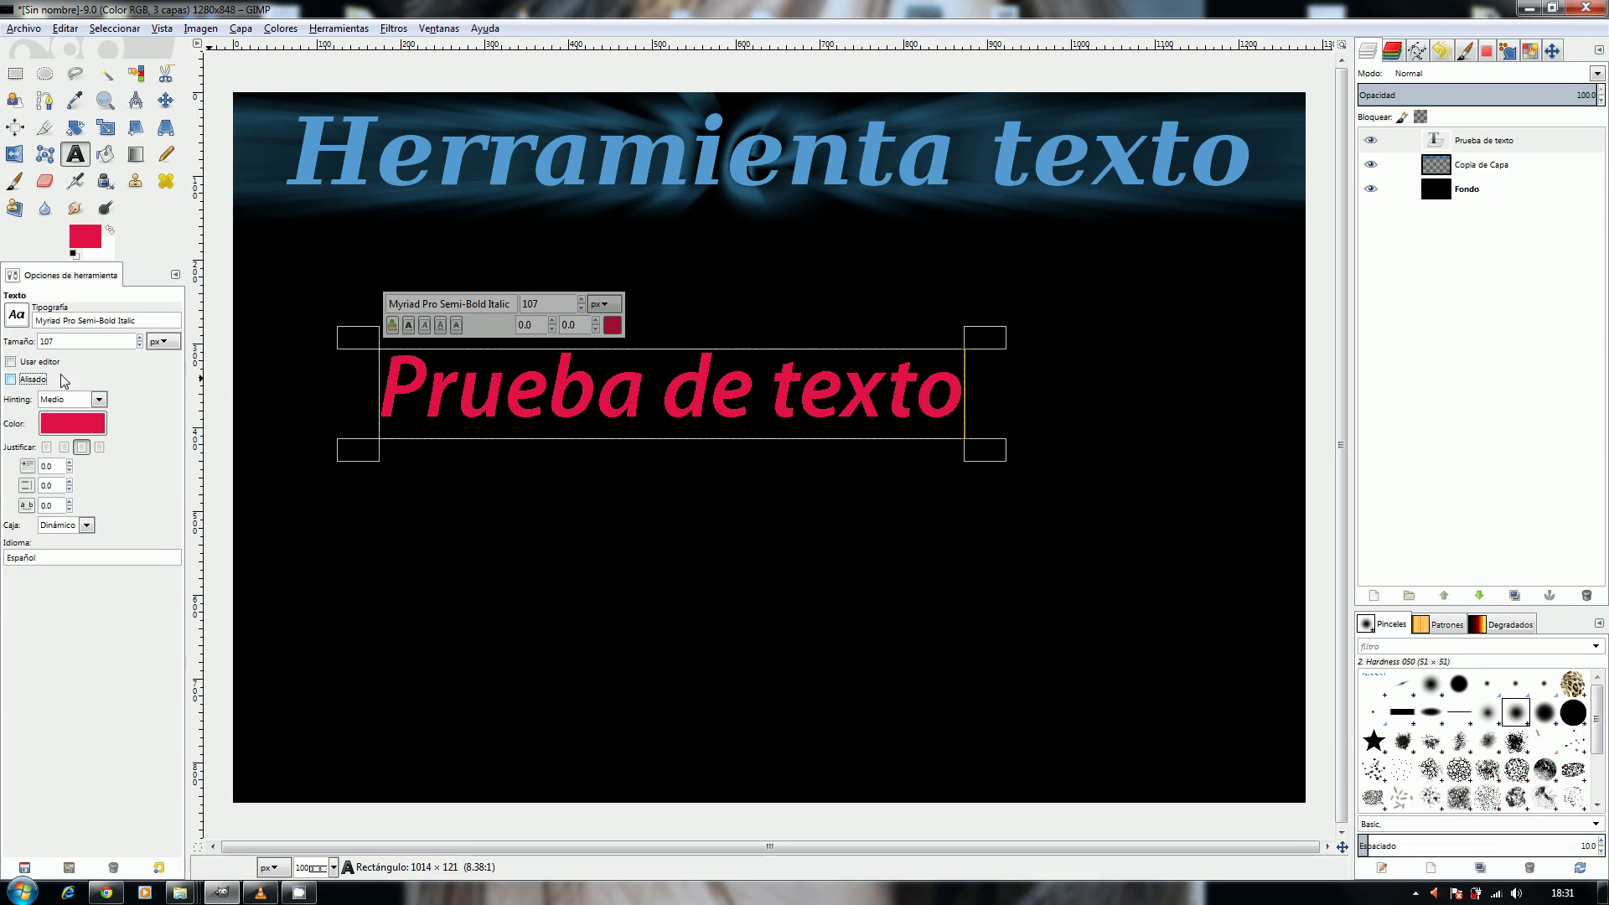
pyautogui.click(32, 380)
pyautogui.click(11, 378)
# Set the text's hinting to Completo and examine the outline of the letter P.
pyautogui.click(99, 401)
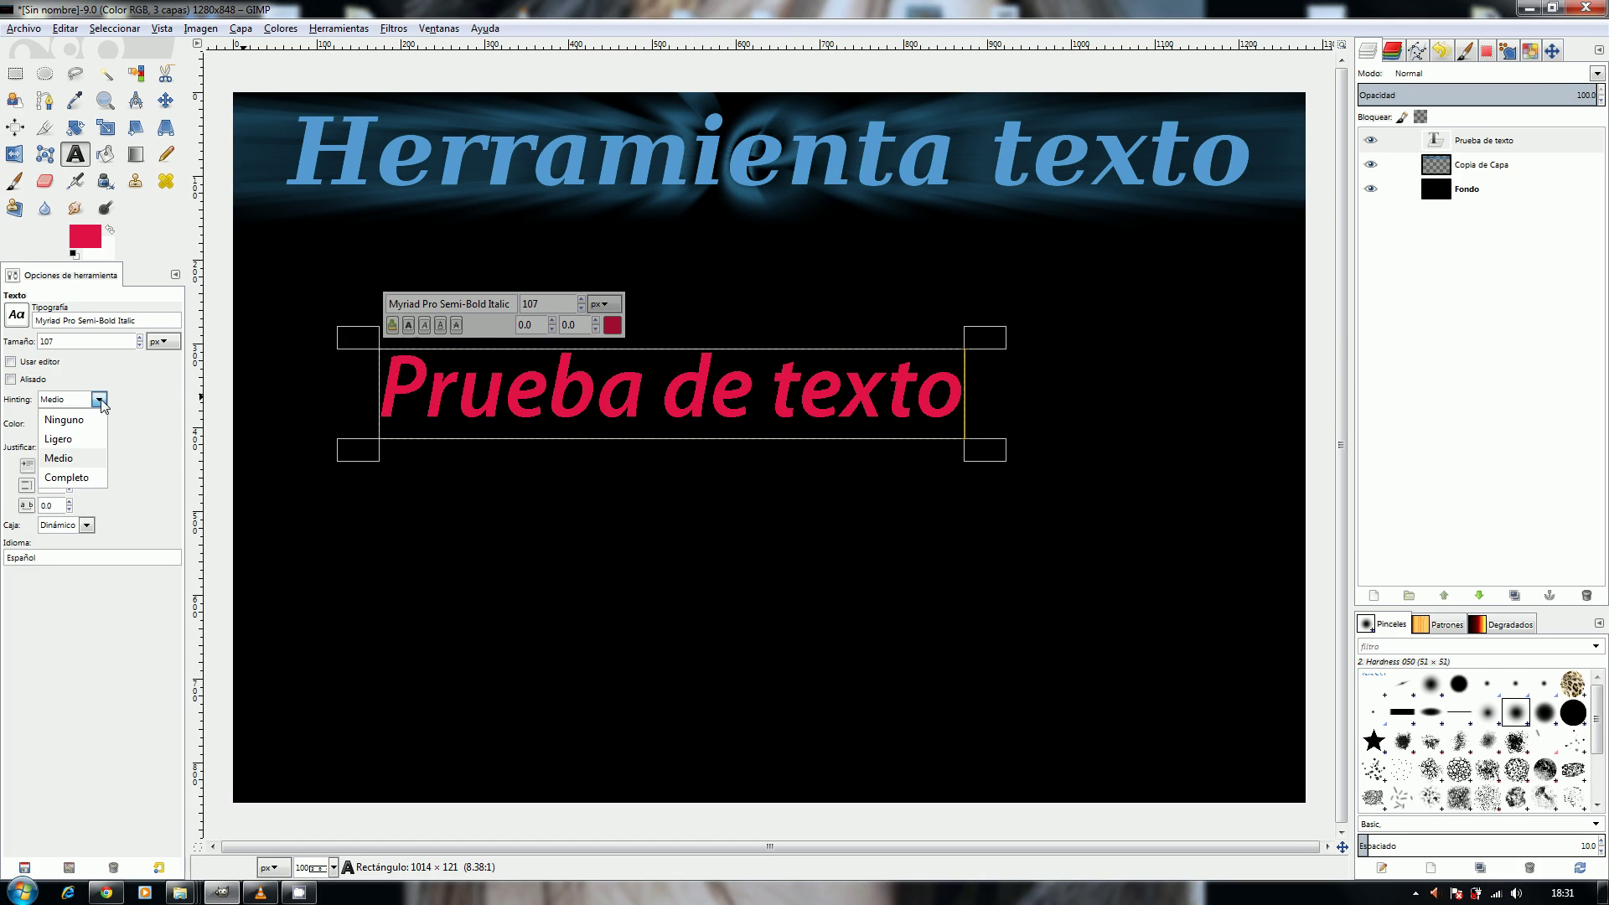
pyautogui.click(84, 479)
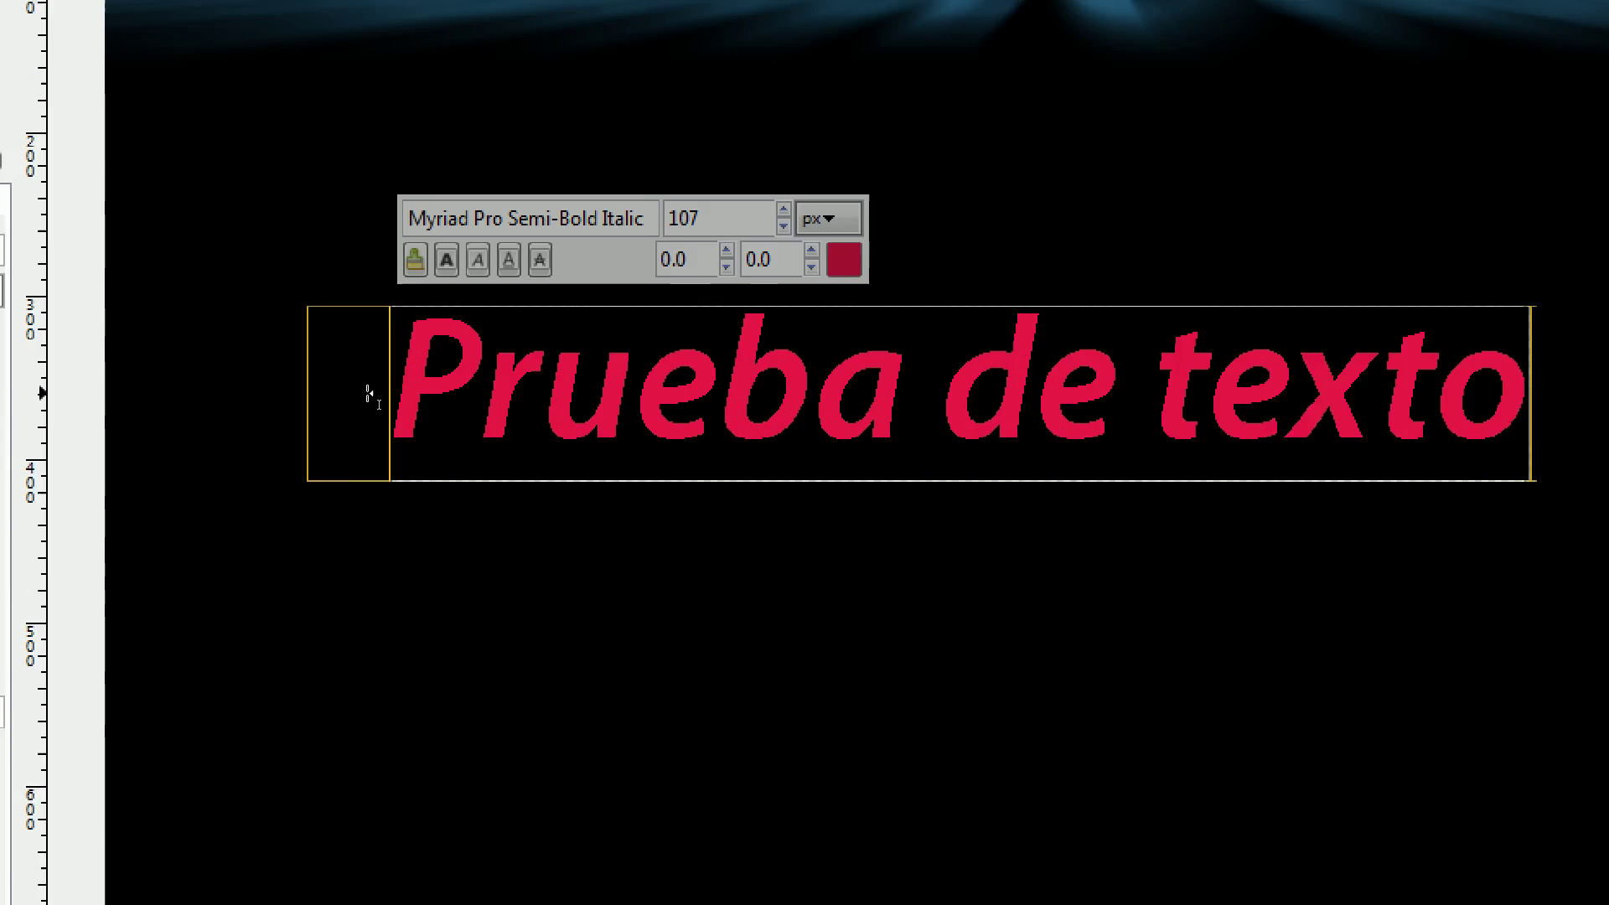
pyautogui.moveTo(384, 336)
pyautogui.mouseDown()
pyautogui.moveTo(421, 360)
pyautogui.moveTo(396, 321)
pyautogui.mouseUp()
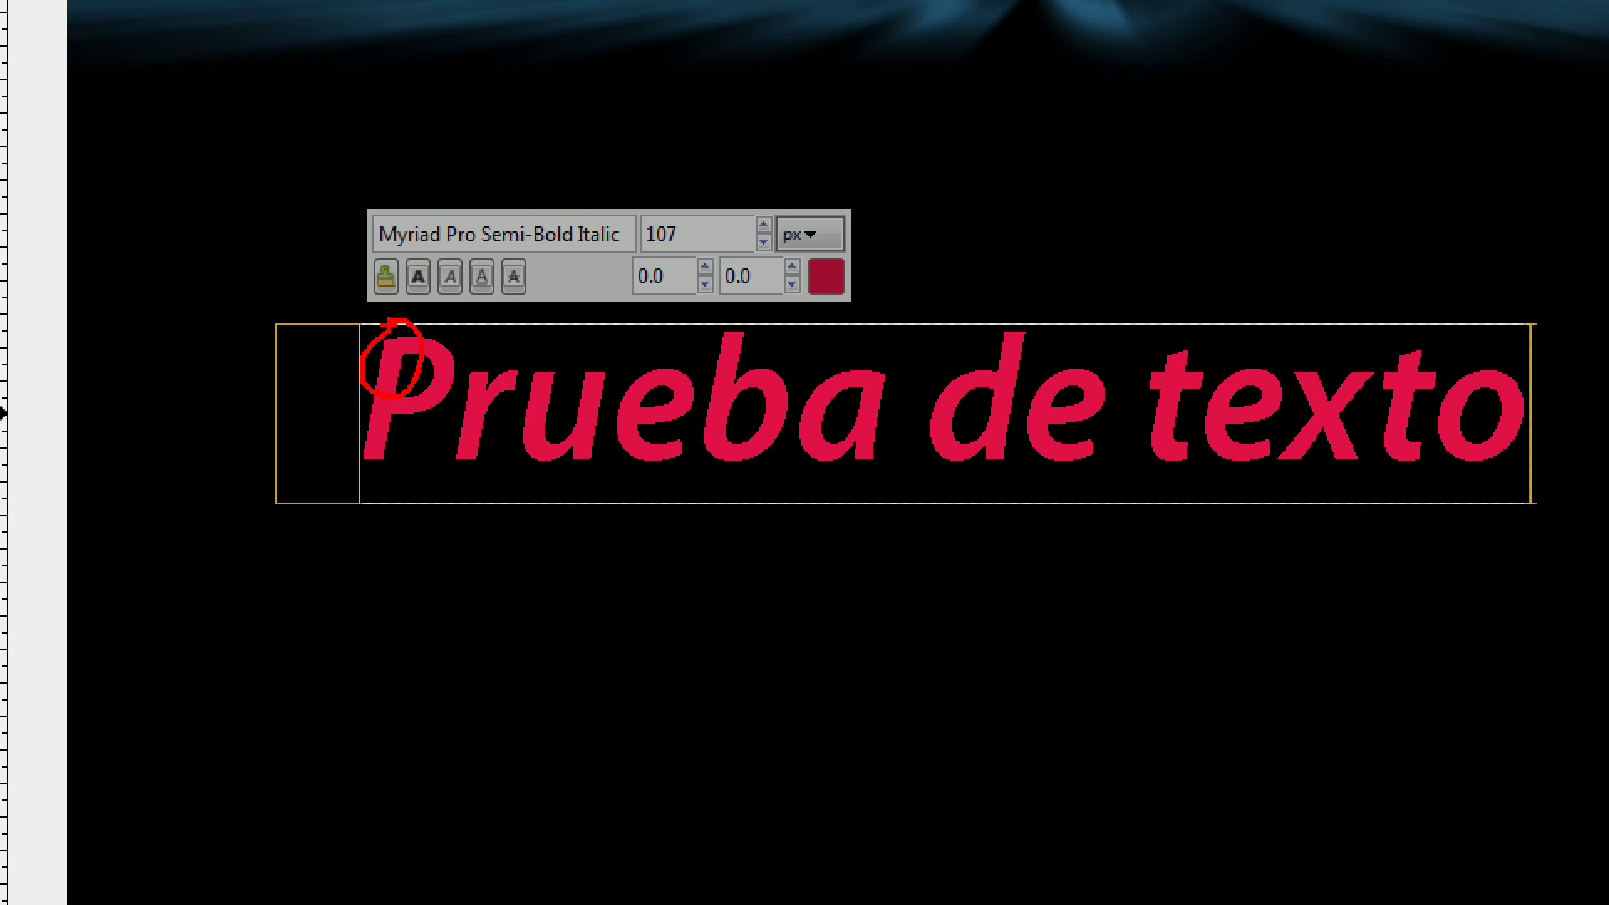
pyautogui.press('Escape')
# Turn antialiasing (Alisado) on for the text and set its hinting to Ninguno.
pyautogui.click(28, 381)
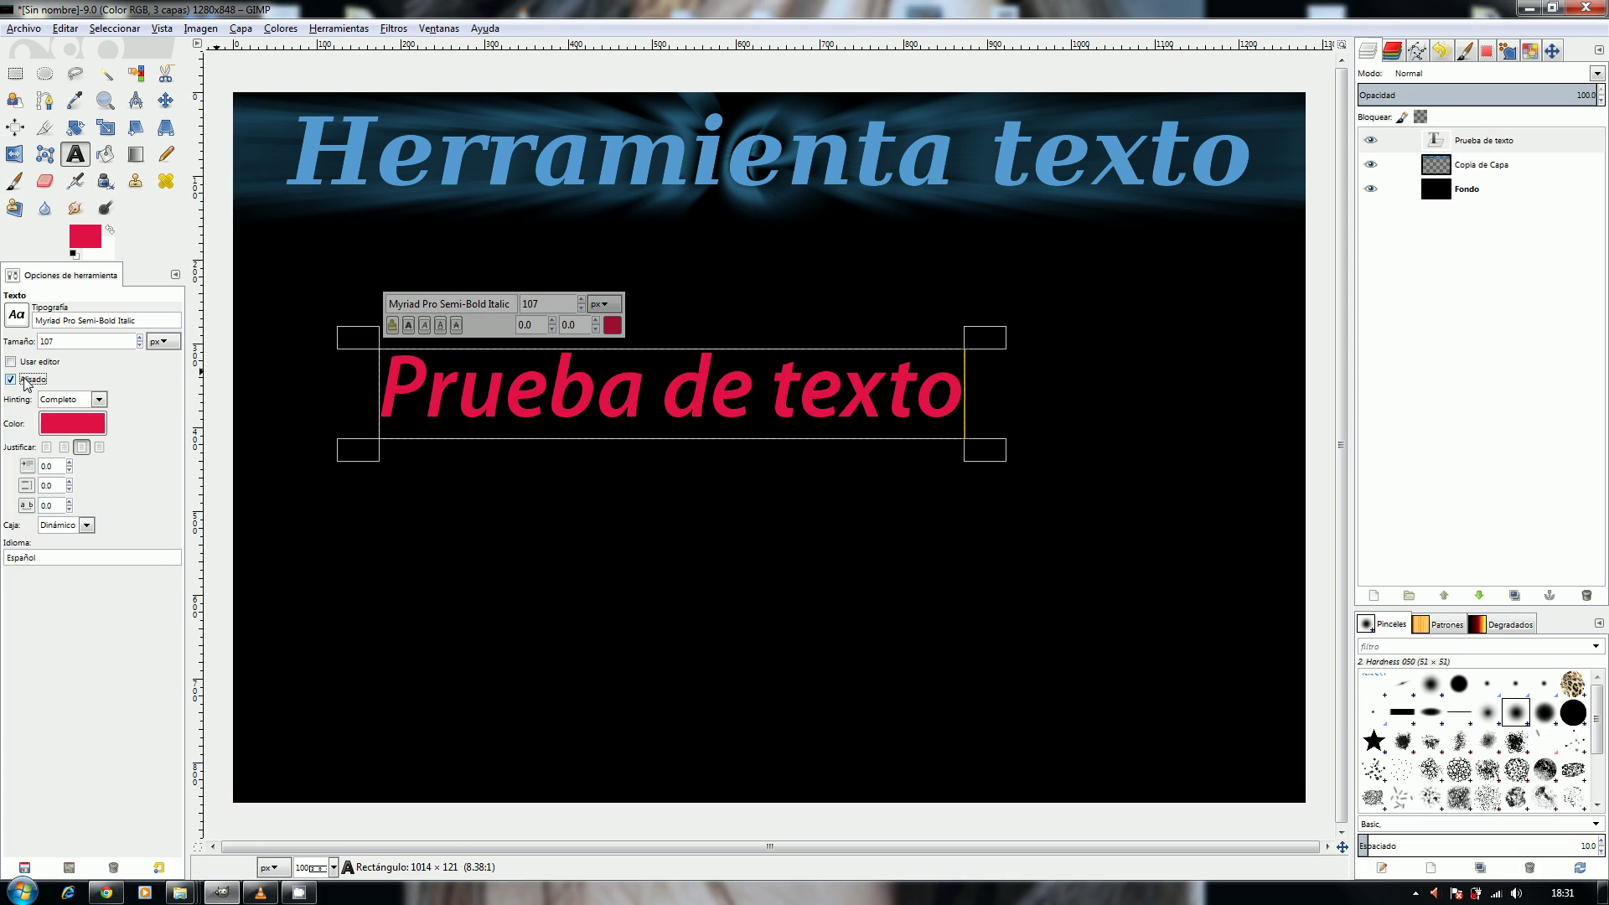
pyautogui.click(98, 400)
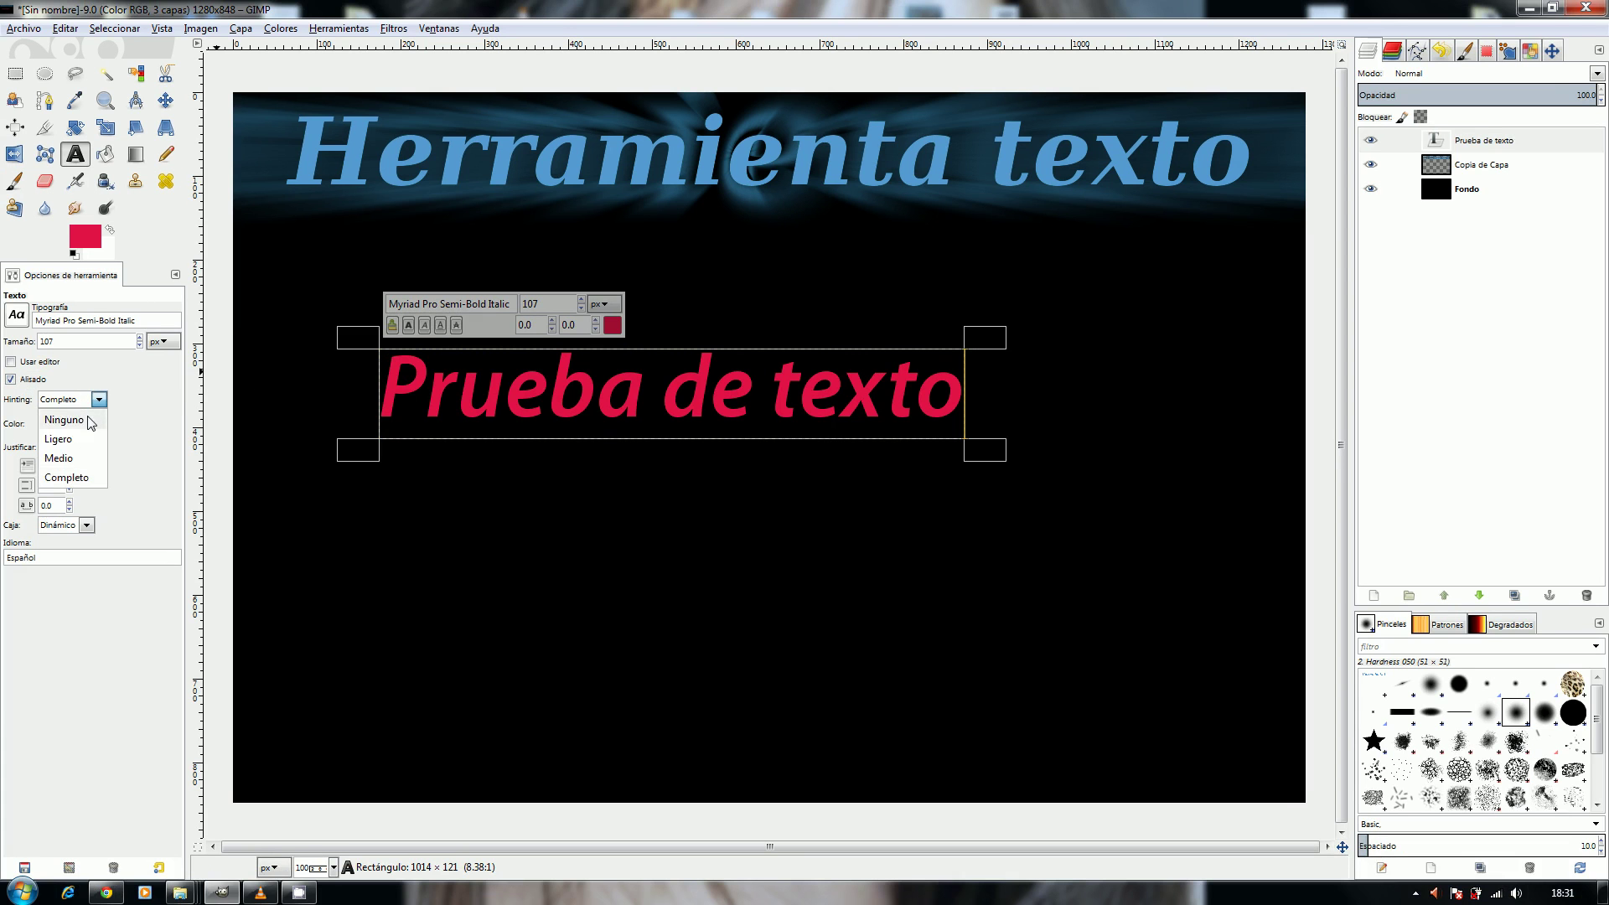
pyautogui.click(64, 420)
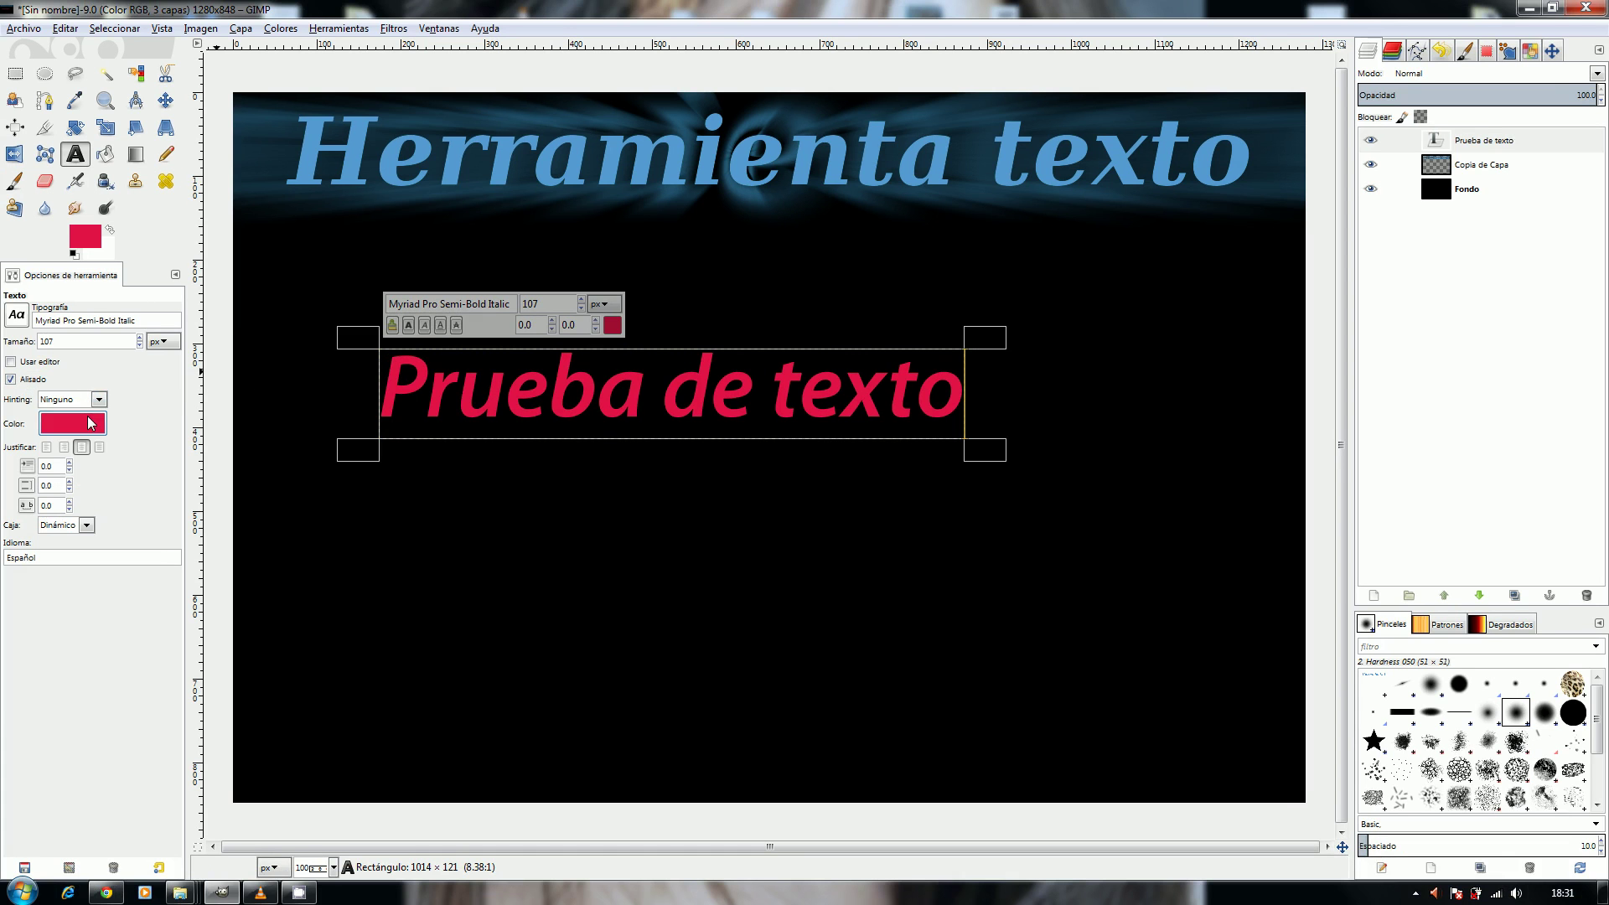
# Set the text's hinting to Ligero, keeping antialiasing (Alisado) on.
pyautogui.click(11, 381)
pyautogui.click(90, 400)
pyautogui.click(83, 429)
pyautogui.hotkey('ctrl', '1')
pyautogui.click(137, 510)
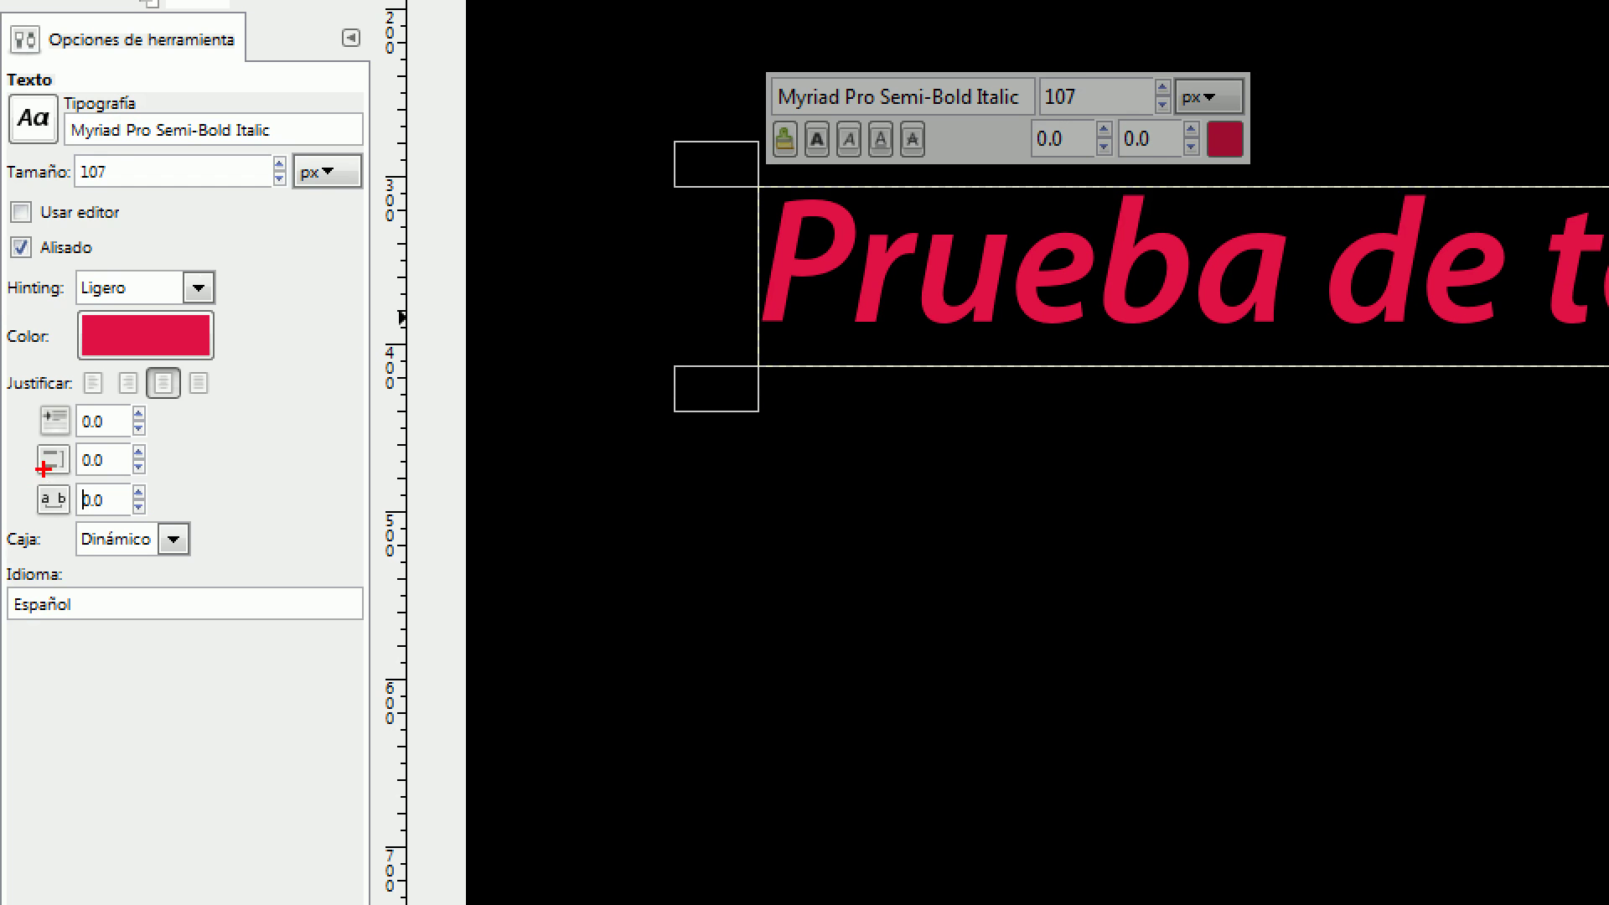
pyautogui.moveTo(37, 480)
pyautogui.mouseDown()
pyautogui.moveTo(54, 526)
pyautogui.moveTo(70, 499)
pyautogui.moveTo(32, 474)
pyautogui.mouseUp()
pyautogui.press('Escape')
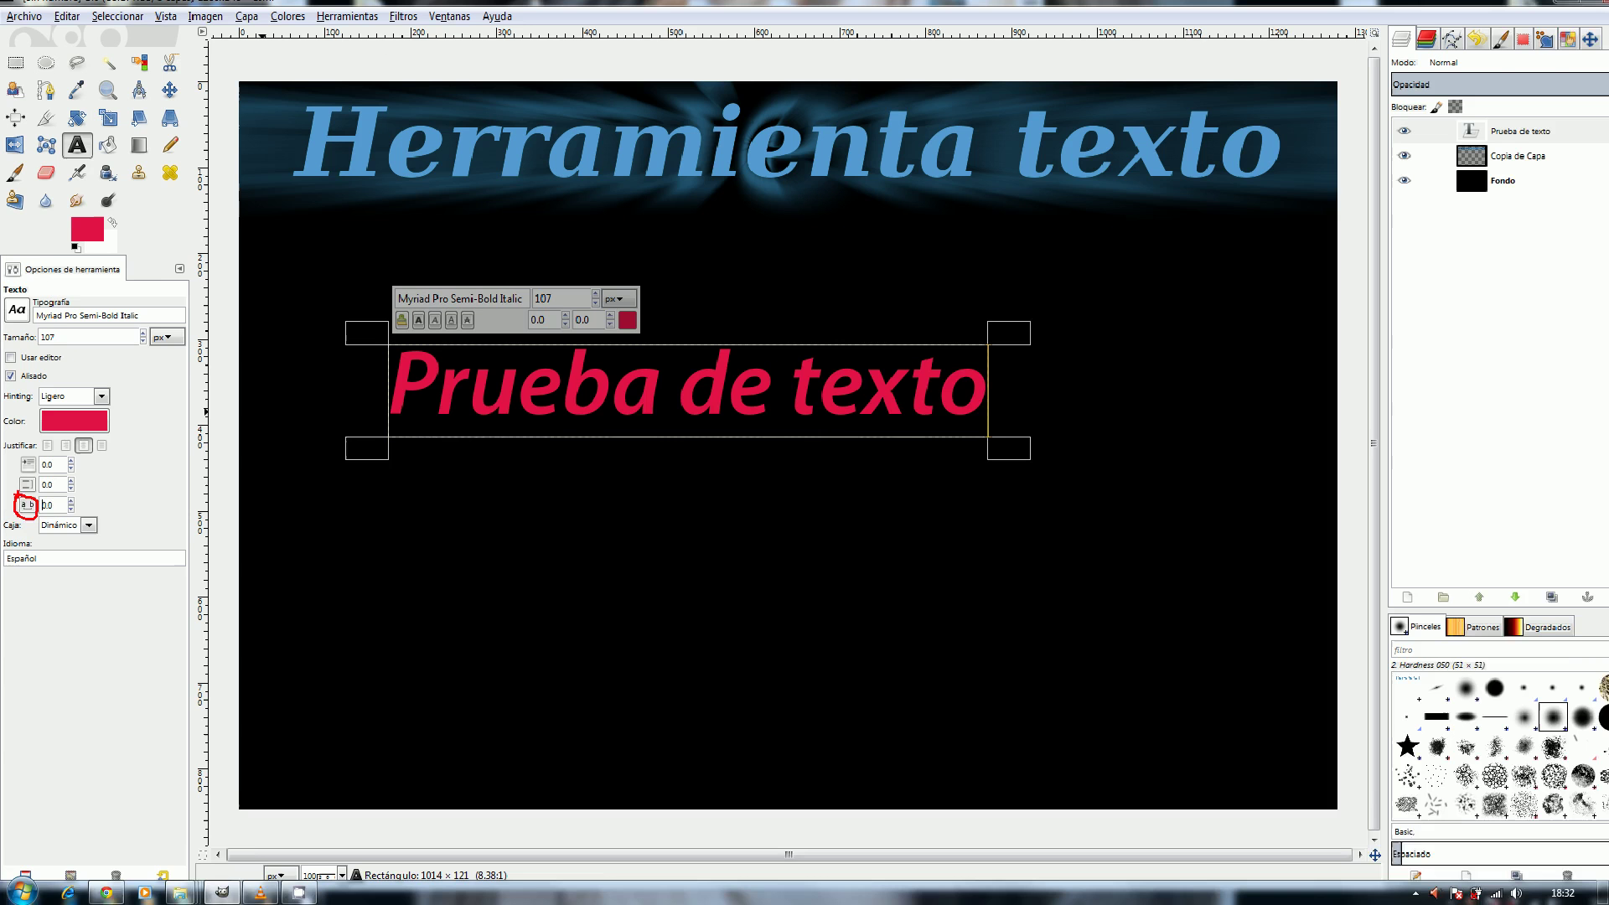
# Increase the text's letter spacing to 14.0.
pyautogui.click(69, 502)
pyautogui.click(70, 503)
pyautogui.click(70, 503)
pyautogui.click(70, 502)
pyautogui.click(70, 502)
pyautogui.click(70, 503)
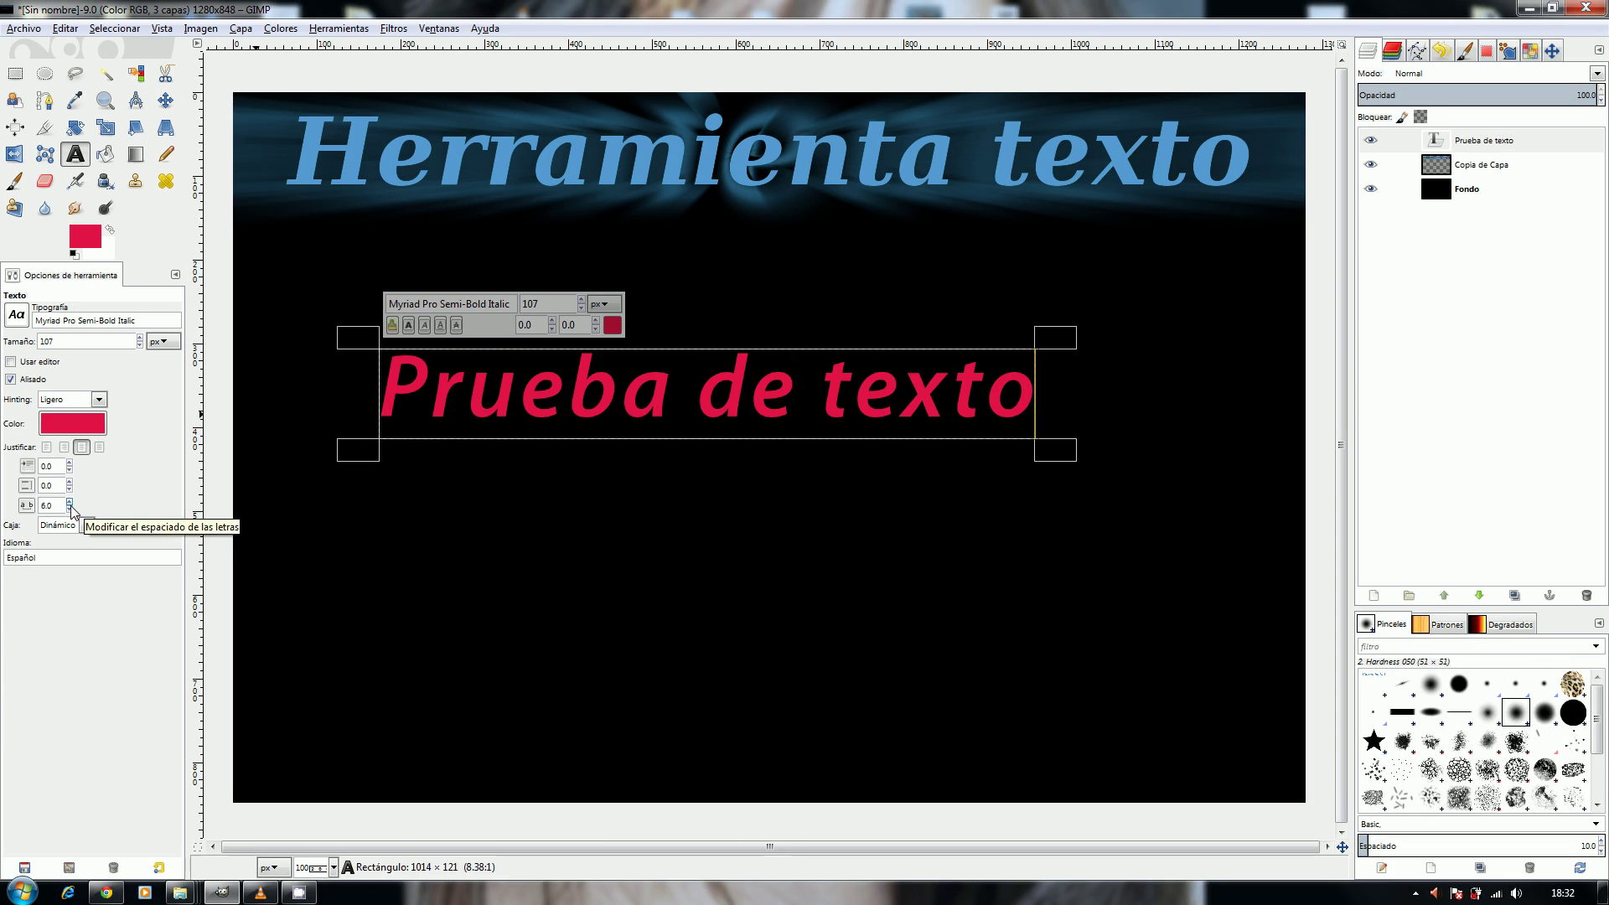
pyautogui.click(70, 503)
pyautogui.click(71, 503)
pyautogui.click(70, 503)
pyautogui.click(70, 502)
pyautogui.click(71, 502)
pyautogui.click(71, 502)
pyautogui.click(71, 503)
pyautogui.click(70, 503)
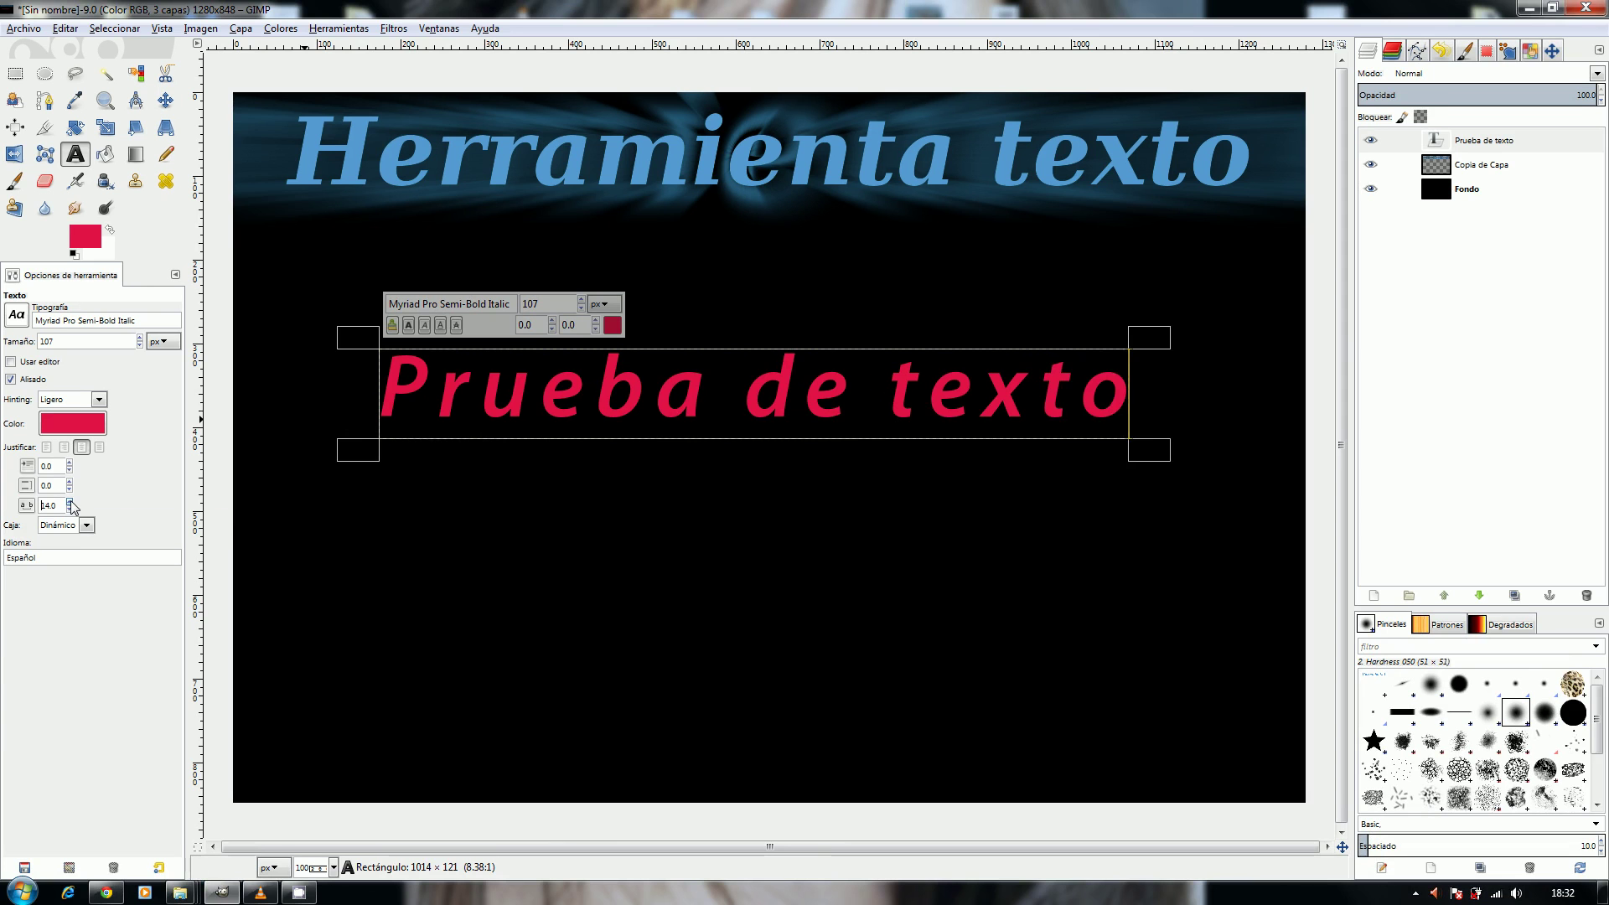
# Widen the letter spacing further, and reduce it to 1.0.
pyautogui.click(71, 503)
pyautogui.click(70, 503)
pyautogui.click(70, 503)
pyautogui.click(70, 503)
pyautogui.click(70, 503)
pyautogui.click(70, 503)
pyautogui.click(70, 503)
pyautogui.click(71, 503)
pyautogui.click(71, 512)
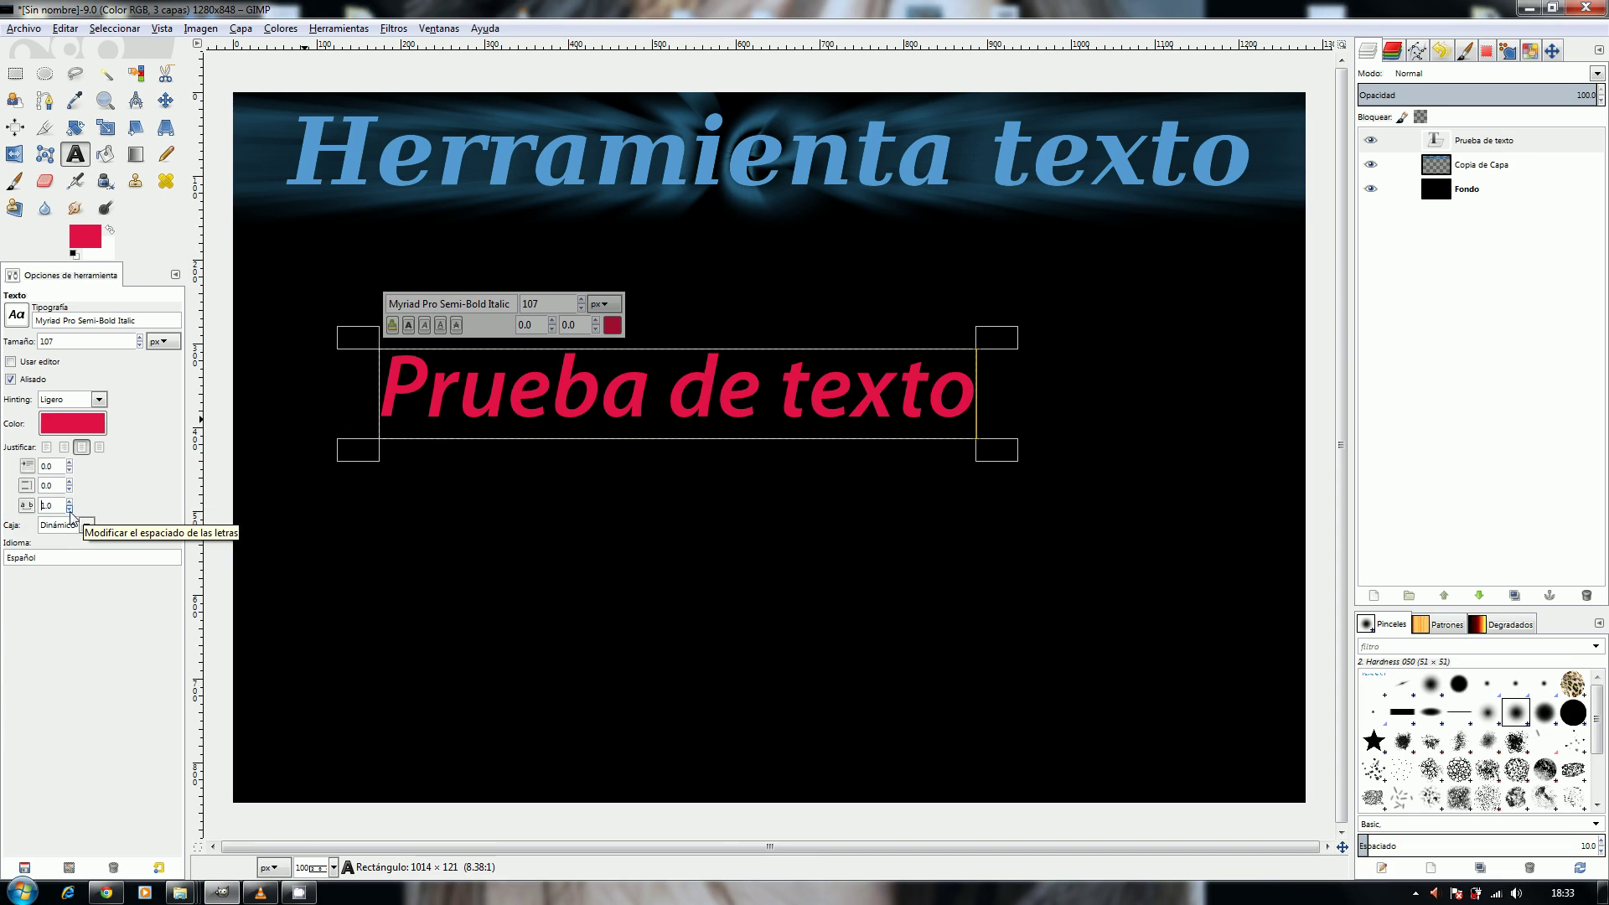
# Set the letter spacing of the crimson text to 6.0.
pyautogui.click(70, 503)
pyautogui.click(71, 503)
pyautogui.click(71, 503)
pyautogui.click(70, 504)
pyautogui.click(70, 504)
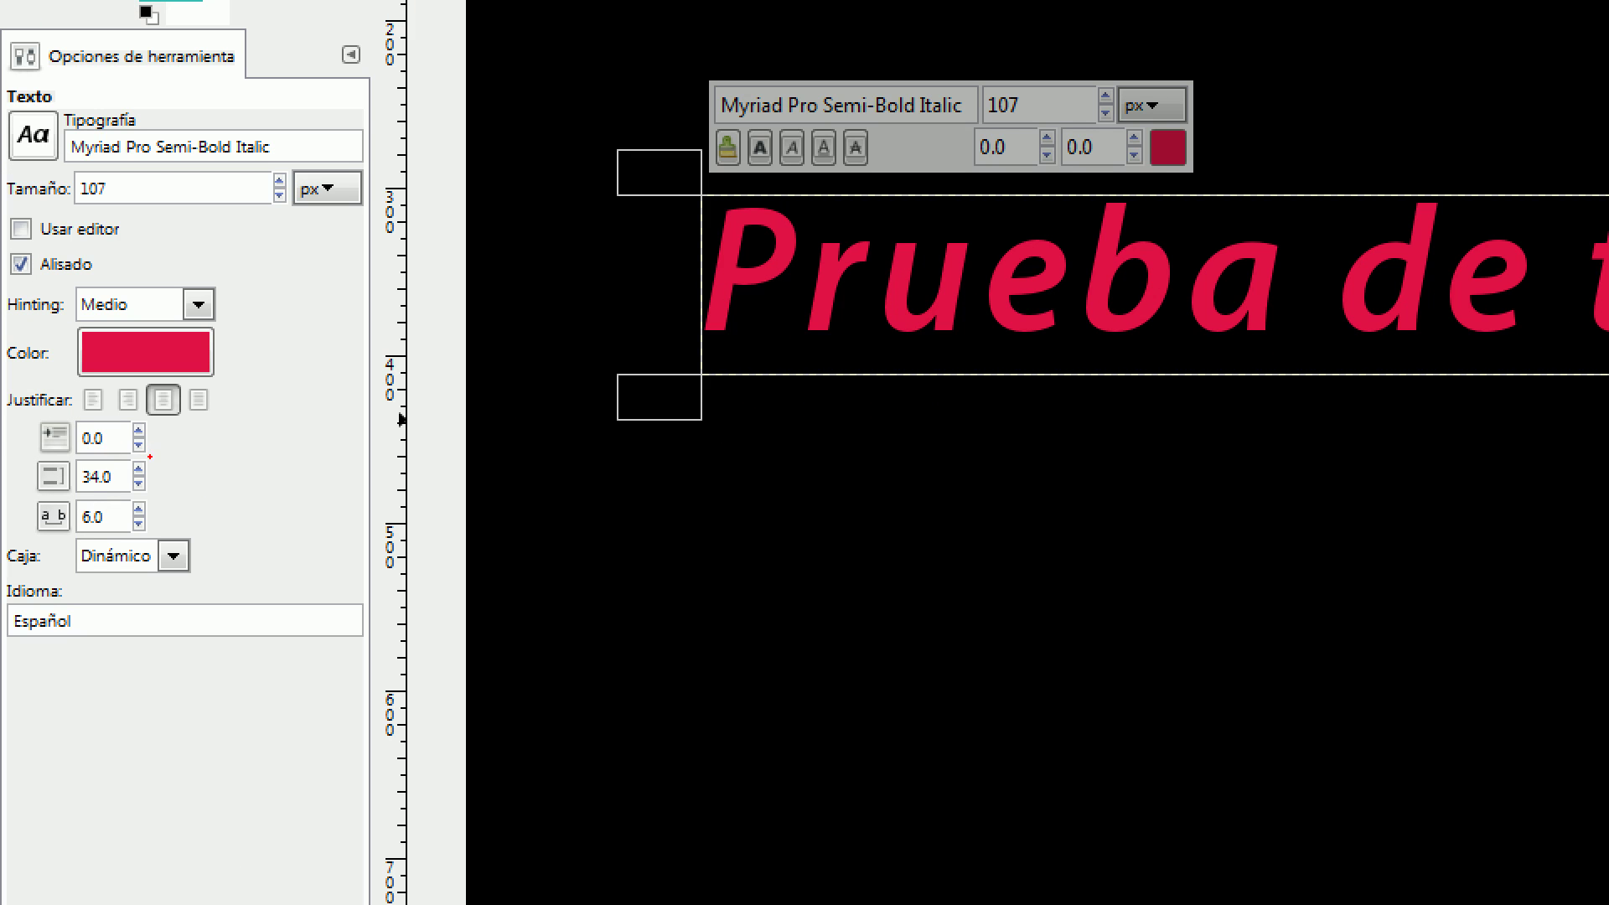
# Add the words "con" and "interlineado" on two separate lines below "Prueba de texto".
pyautogui.moveTo(150, 456)
pyautogui.mouseDown()
pyautogui.moveTo(12, 449)
pyautogui.moveTo(7, 493)
pyautogui.moveTo(143, 499)
pyautogui.moveTo(141, 459)
pyautogui.mouseUp()
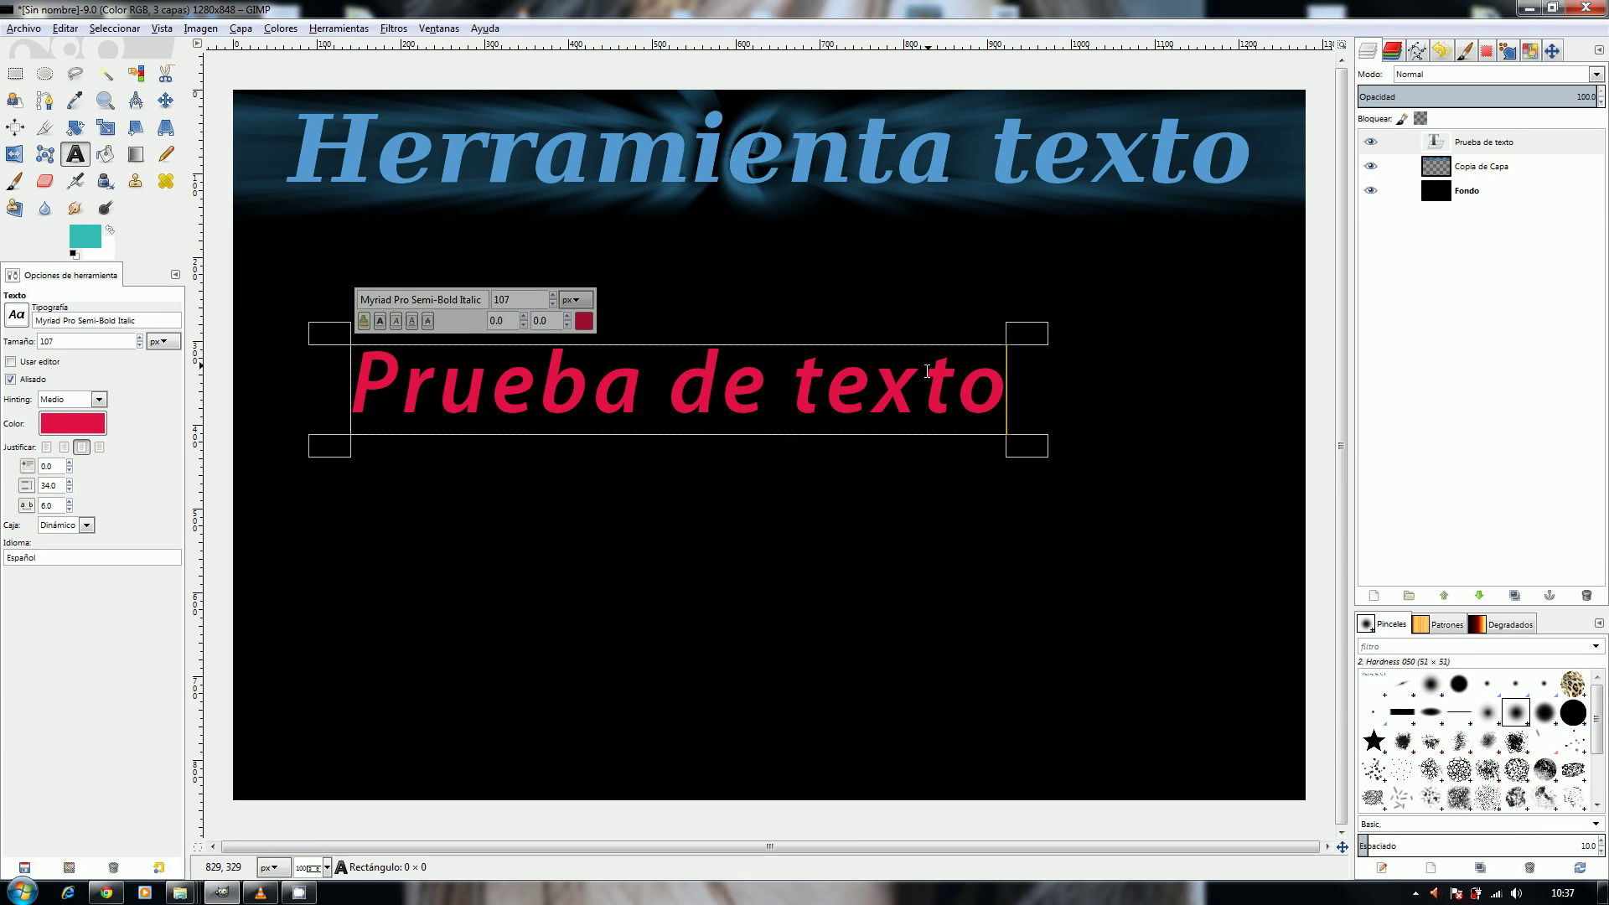
pyautogui.press('Return')
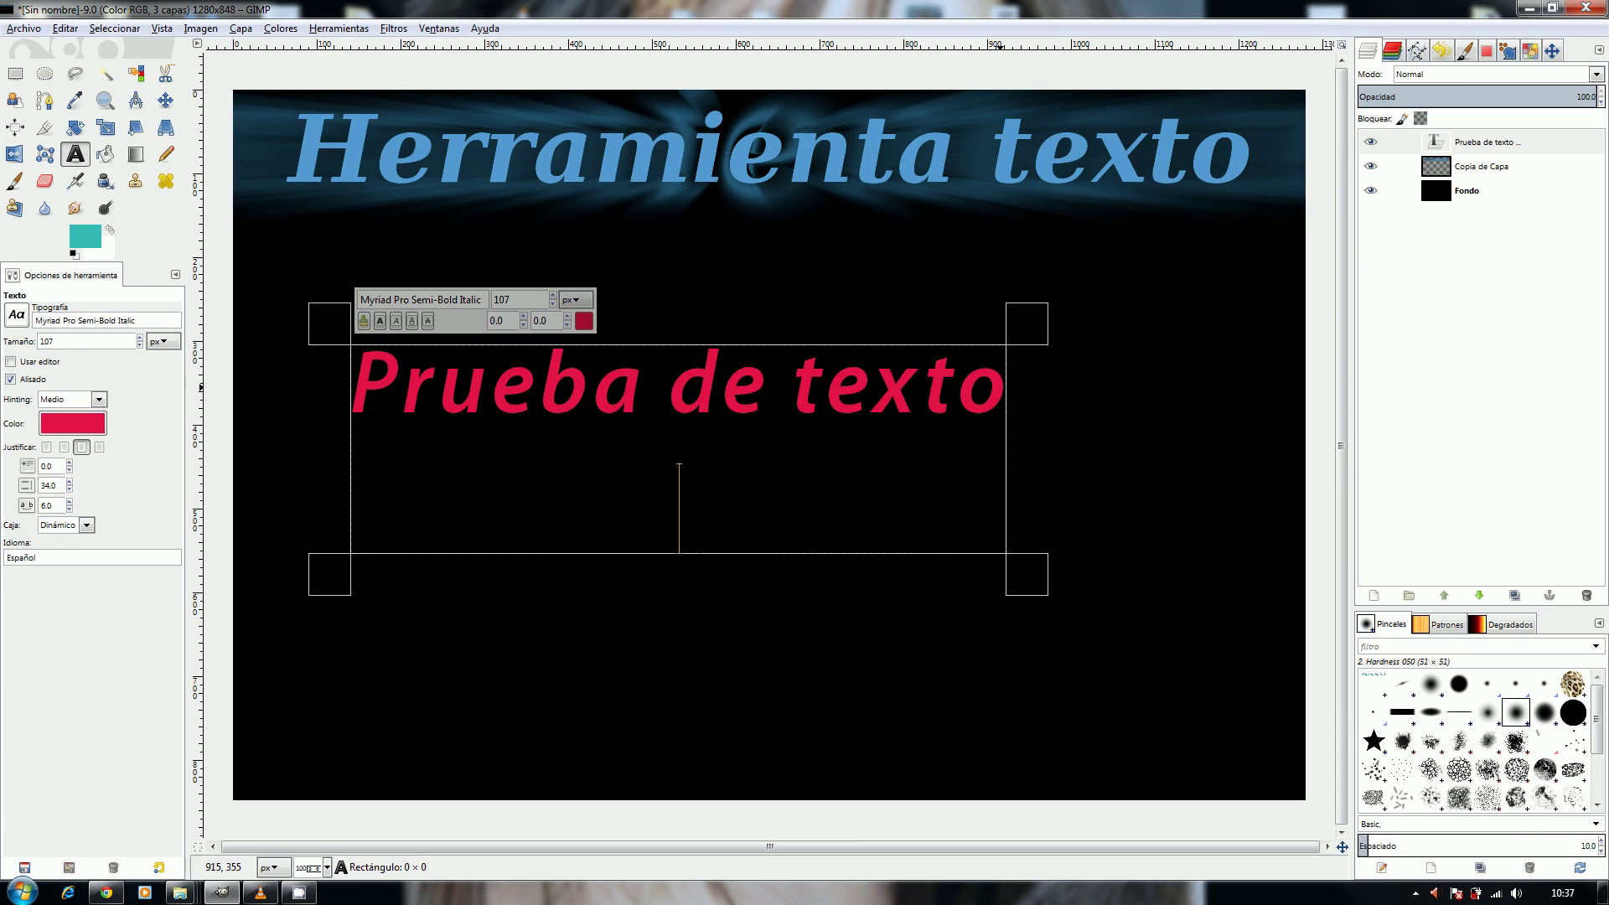
pyautogui.write('con')
pyautogui.press('Return')
pyautogui.write('interlineado')
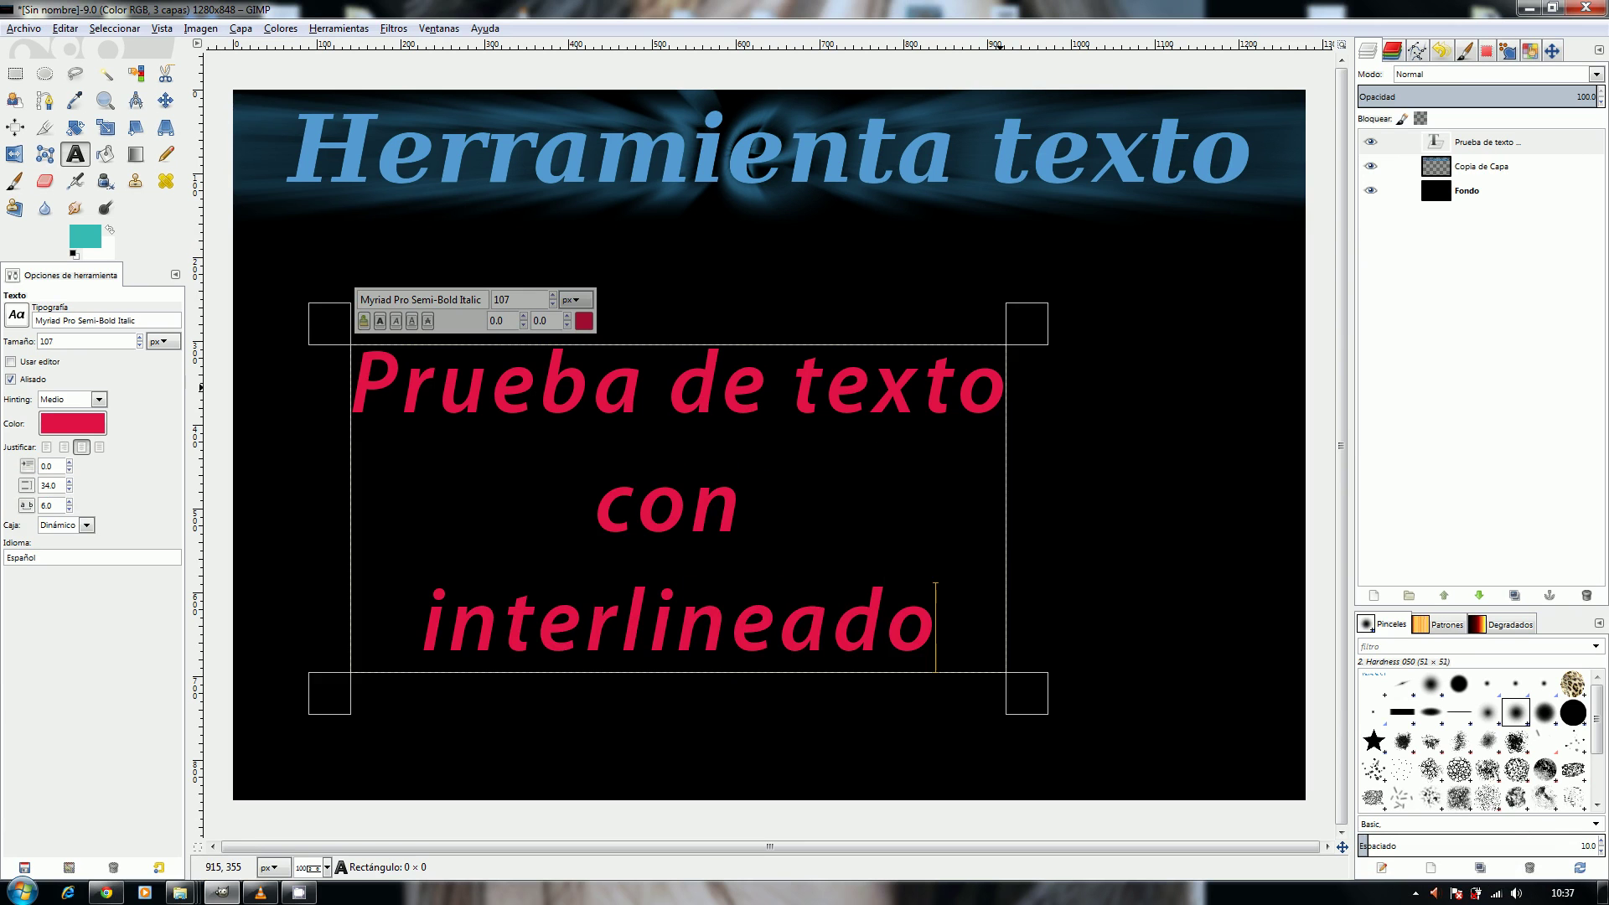
# Try a line spacing of -43.0 on the three-line text, and set it to 114.0.
pyautogui.click(69, 490)
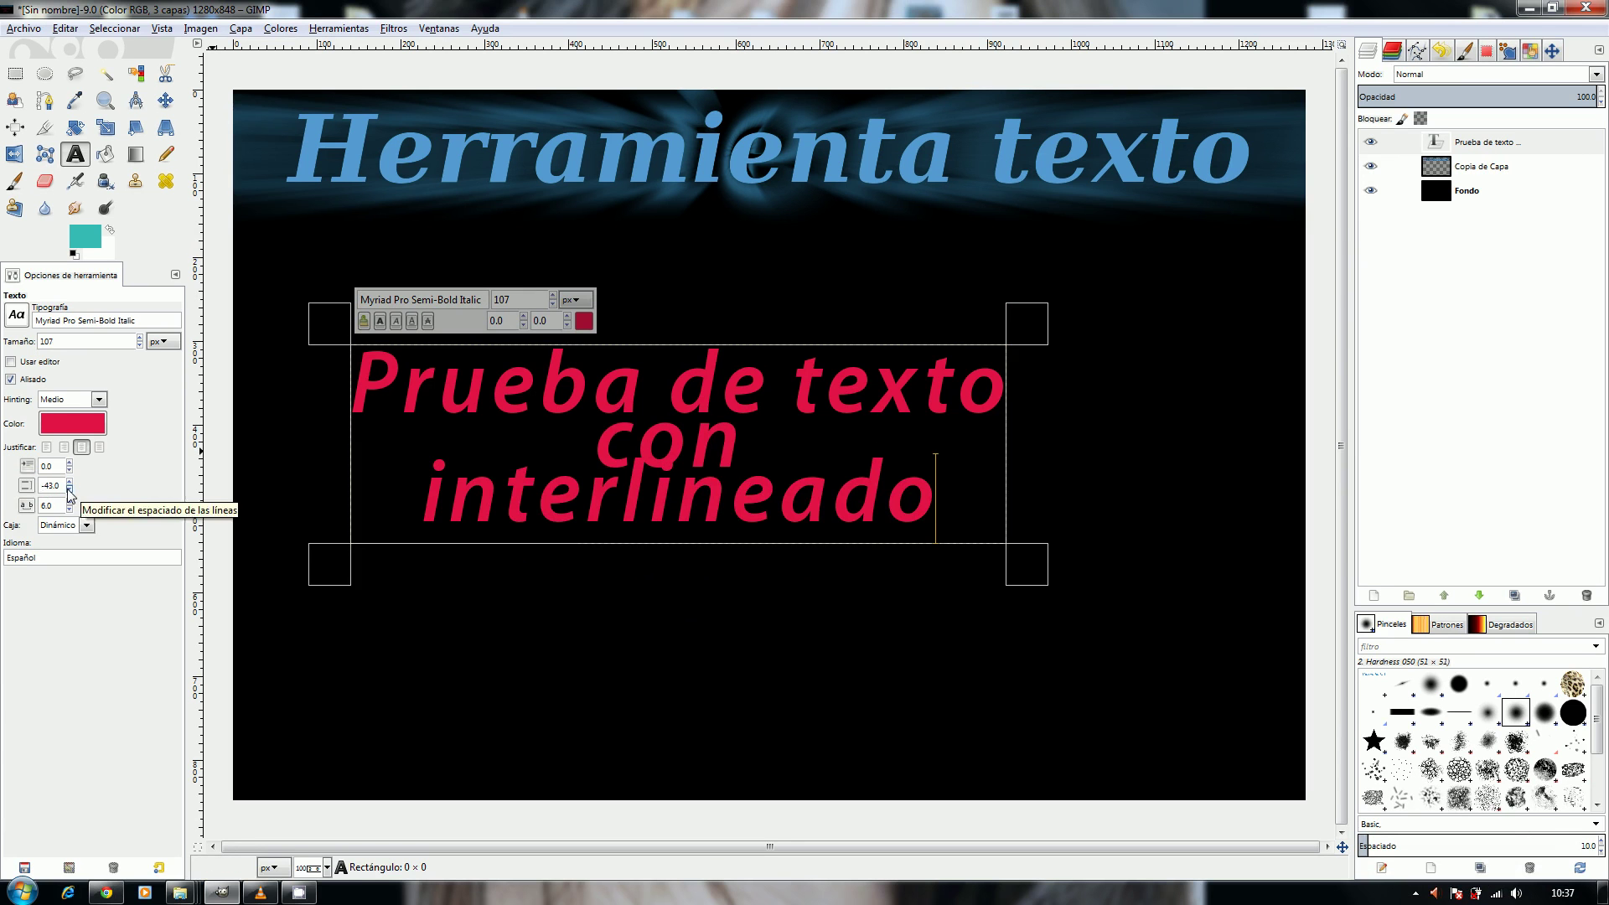
pyautogui.click(70, 483)
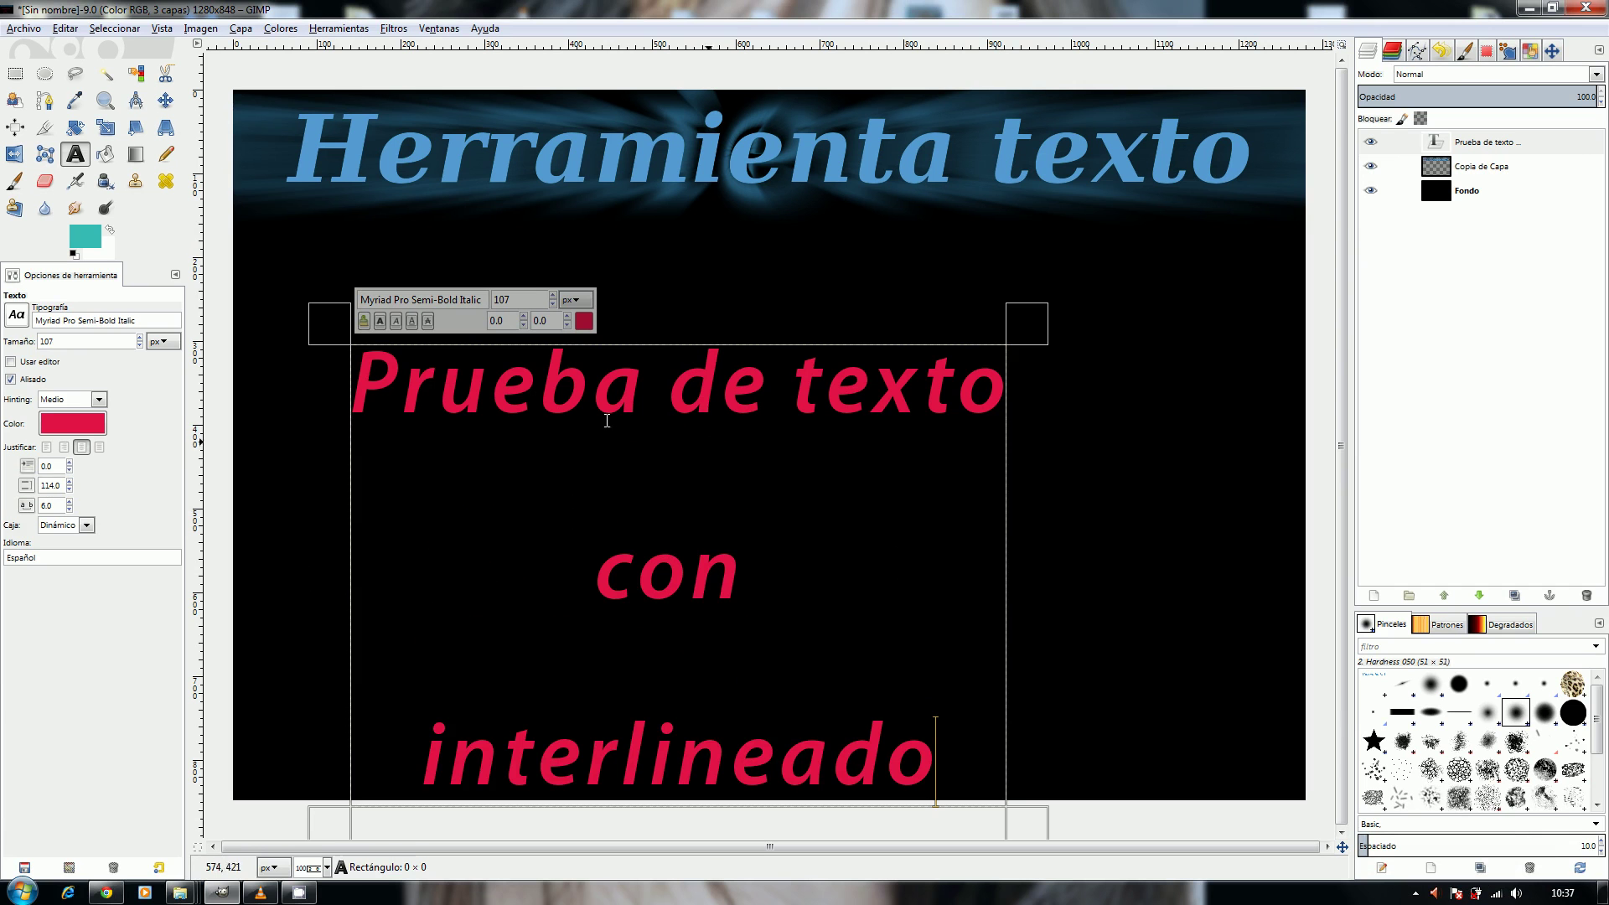
# Delete the lines "con" and "interlineado" so that only "Prueba de texto" remains.
pyautogui.click(1004, 387)
pyautogui.press('Delete')
pyautogui.press('Delete')
pyautogui.press('Delete')
pyautogui.press('Delete')
pyautogui.press('Delete')
pyautogui.press('Delete')
pyautogui.press('Delete')
pyautogui.press('Delete')
pyautogui.press('Delete')
pyautogui.press('Delete')
pyautogui.press('Delete')
pyautogui.press('Delete')
pyautogui.press('Delete')
pyautogui.press('Delete')
pyautogui.press('Delete')
pyautogui.press('Delete')
pyautogui.press('Delete')
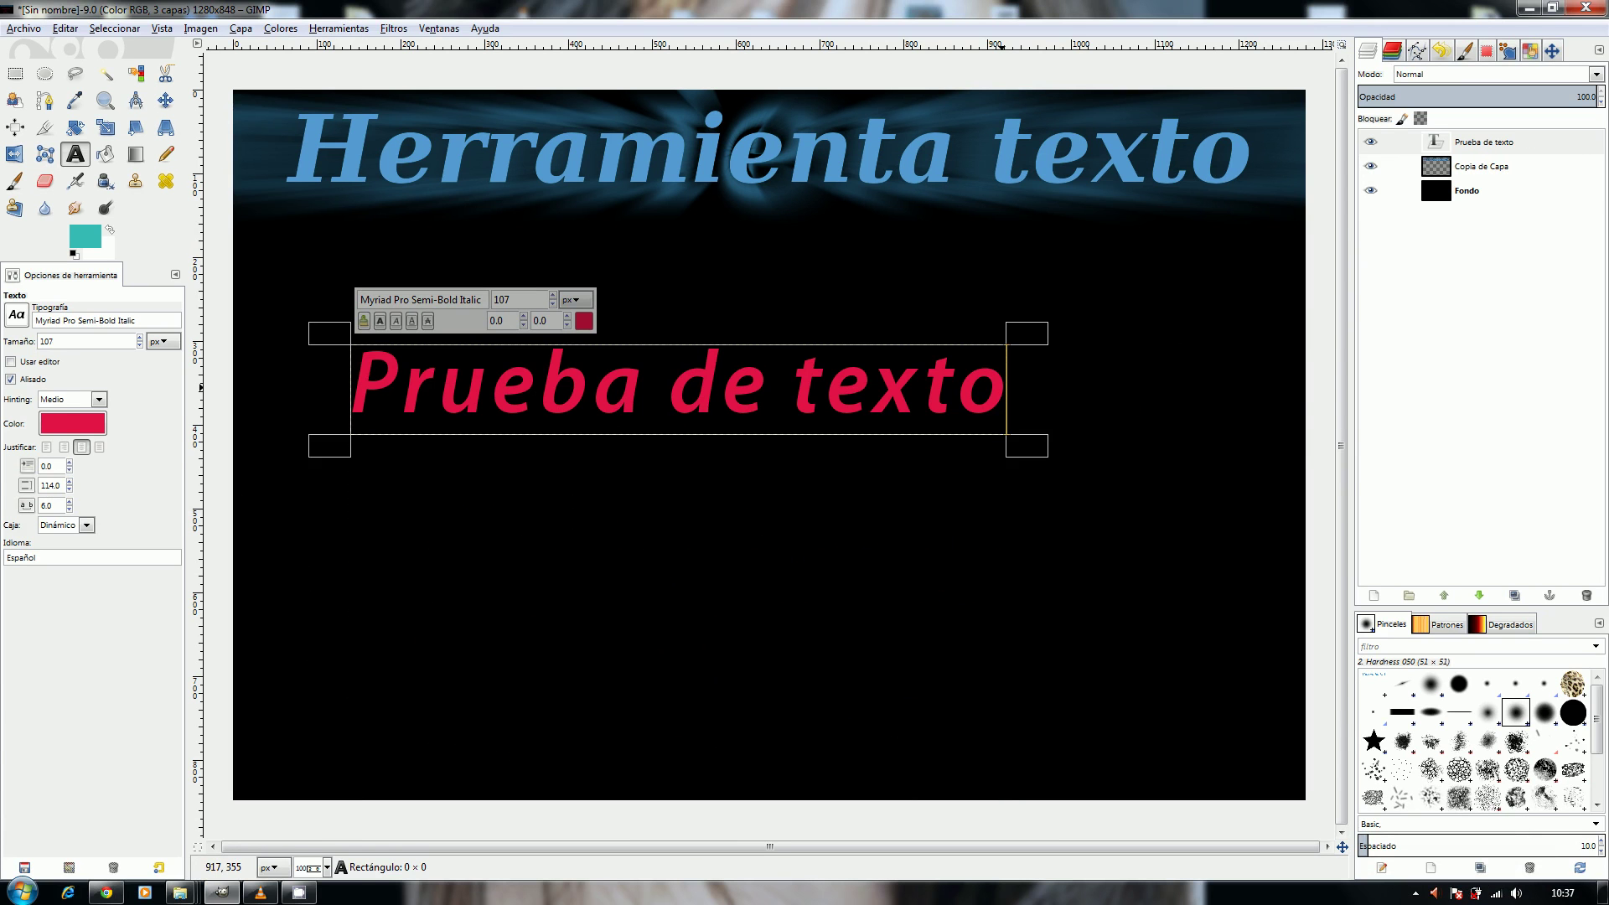
pyautogui.hotkey('ctrl', '1')
pyautogui.click(24, 409)
pyautogui.moveTo(69, 381)
pyautogui.mouseDown()
pyautogui.moveTo(32, 370)
pyautogui.moveTo(10, 411)
pyautogui.moveTo(49, 413)
pyautogui.moveTo(73, 387)
pyautogui.mouseUp()
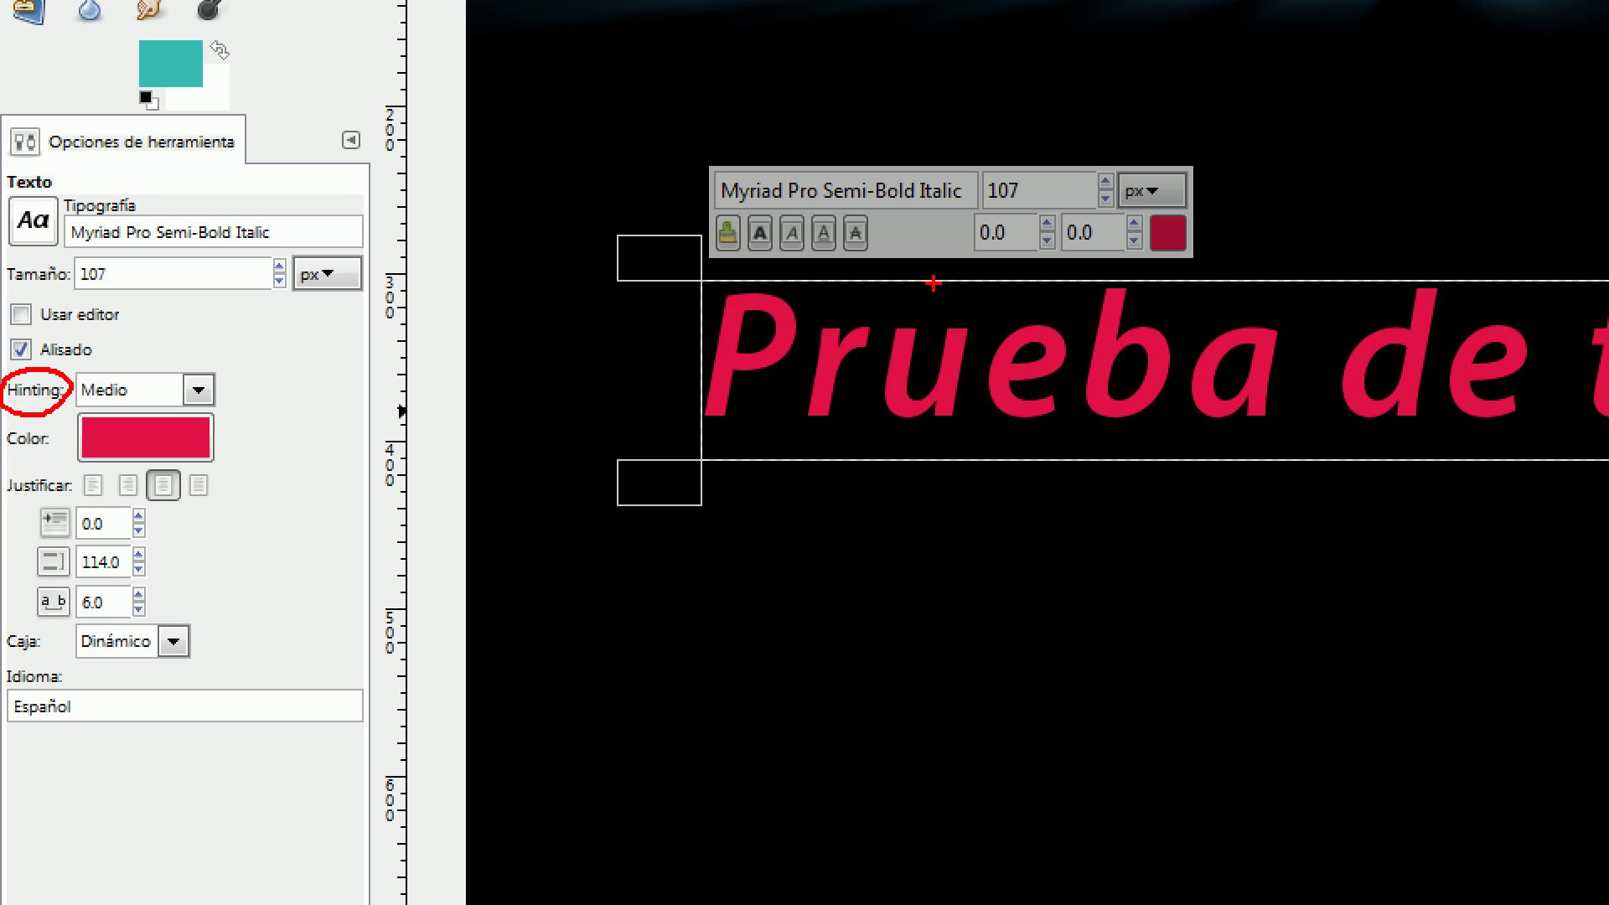
pyautogui.moveTo(732, 286)
pyautogui.mouseDown()
pyautogui.moveTo(716, 318)
pyautogui.moveTo(764, 294)
pyautogui.moveTo(726, 270)
pyautogui.mouseUp()
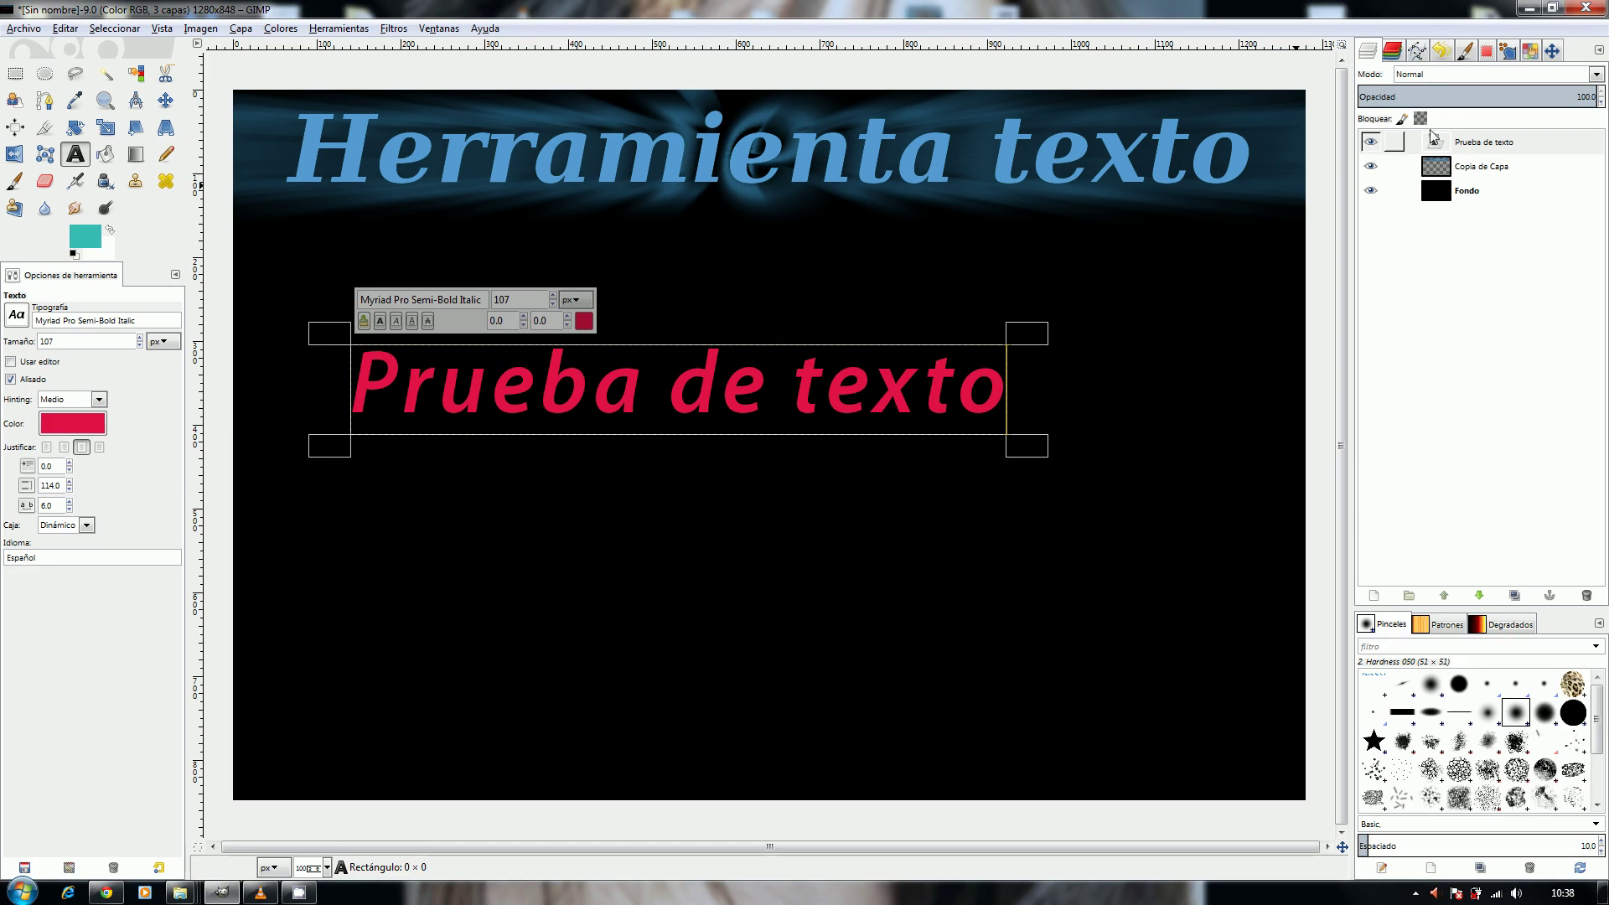
# Add a separate teal text reading "texto nuevo" in the empty area below "Prueba de texto".
pyautogui.click(406, 529)
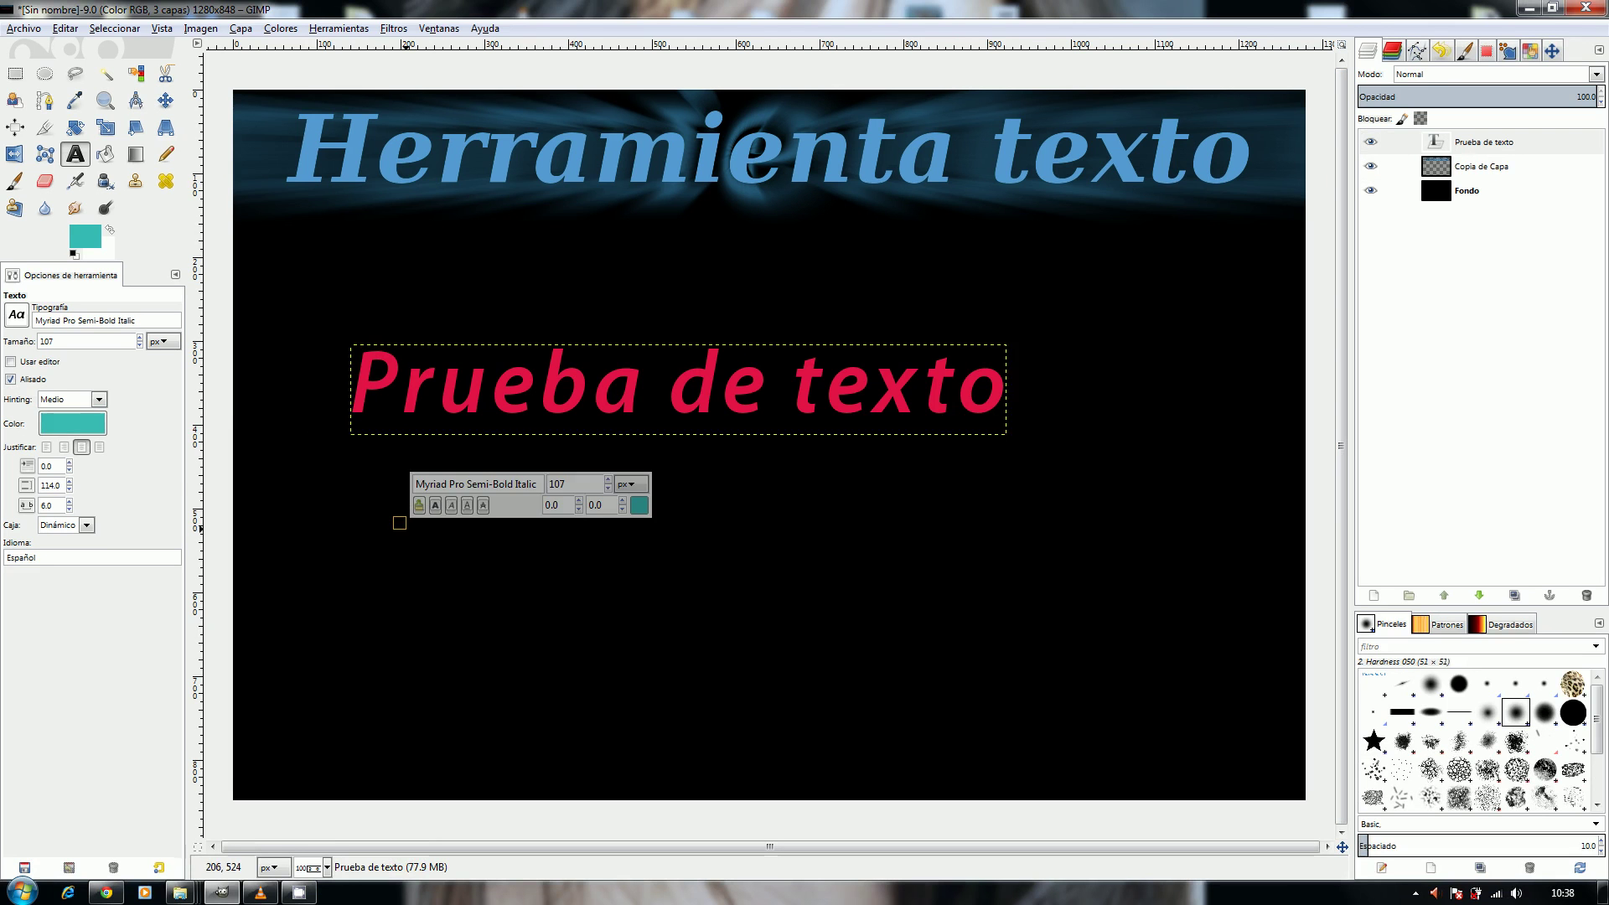
pyautogui.write('t')
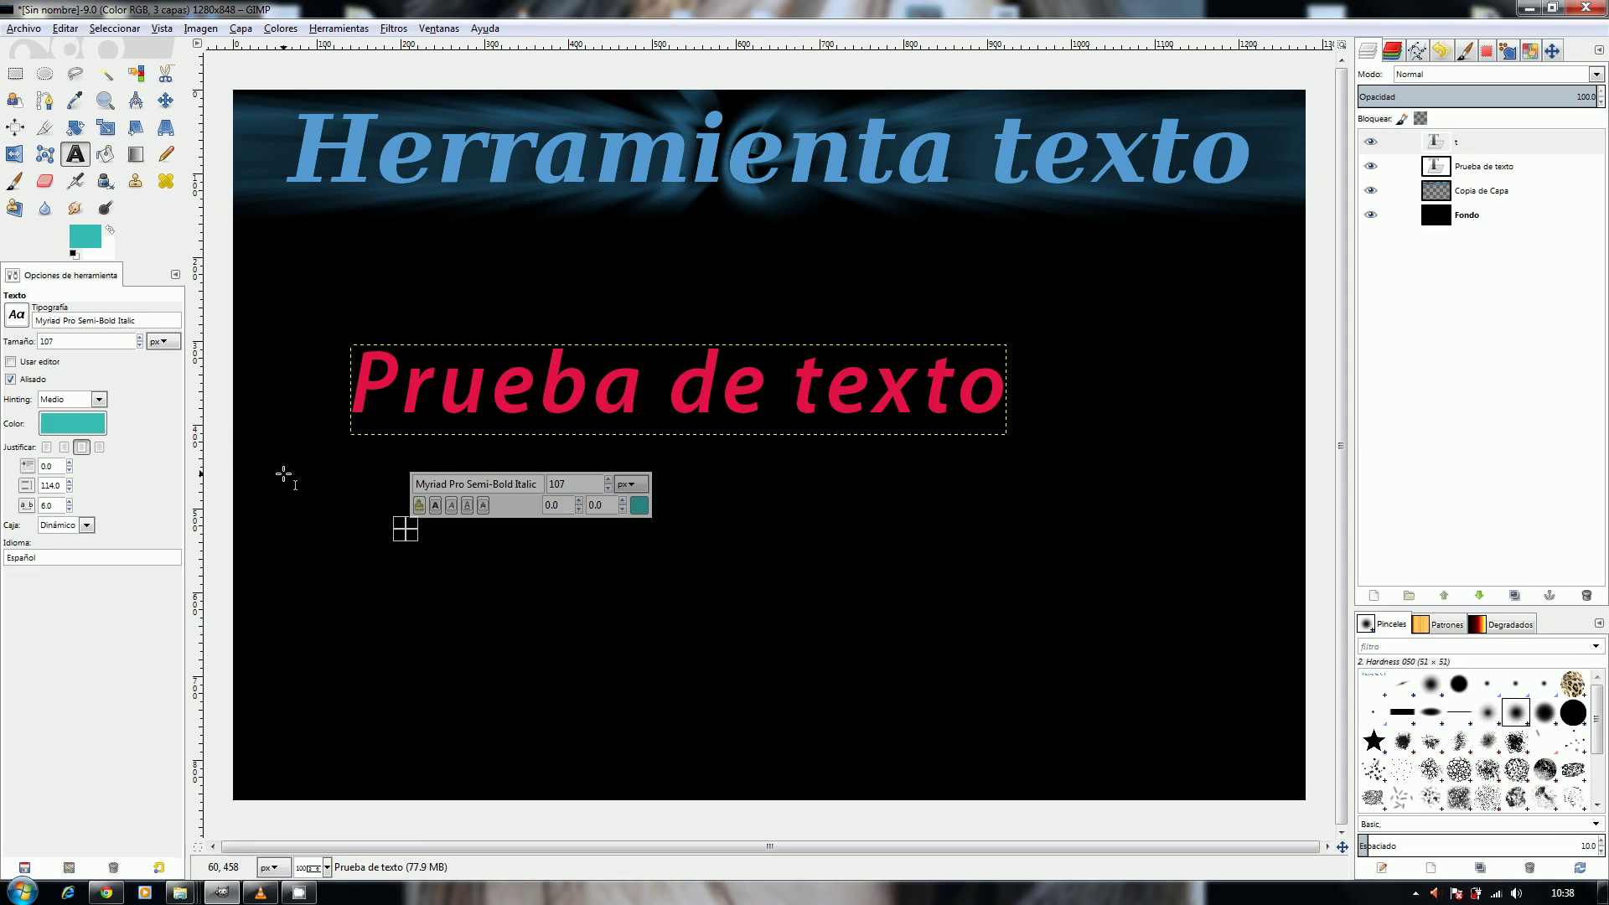
pyautogui.write('exto nuevo')
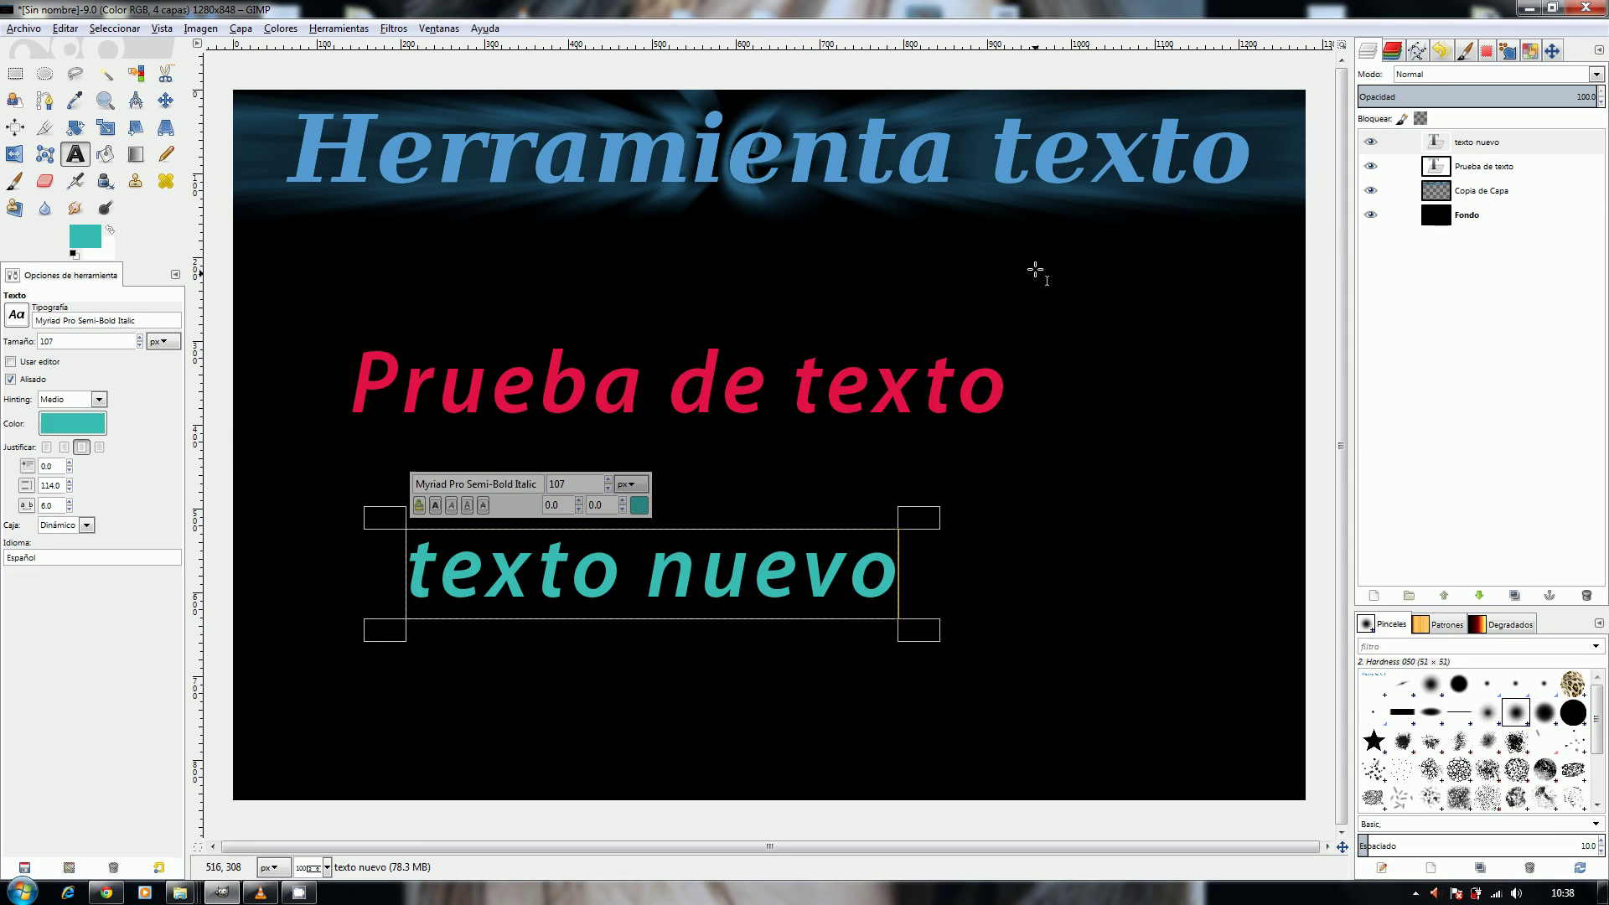
# Select the texto nuevo, Prueba de texto, Copia de Capa and Fondo layers in turn to examine their boundaries on the canvas.
pyautogui.click(1477, 166)
pyautogui.click(1476, 142)
pyautogui.click(1472, 191)
pyautogui.click(1466, 215)
pyautogui.click(1479, 170)
pyautogui.click(1479, 148)
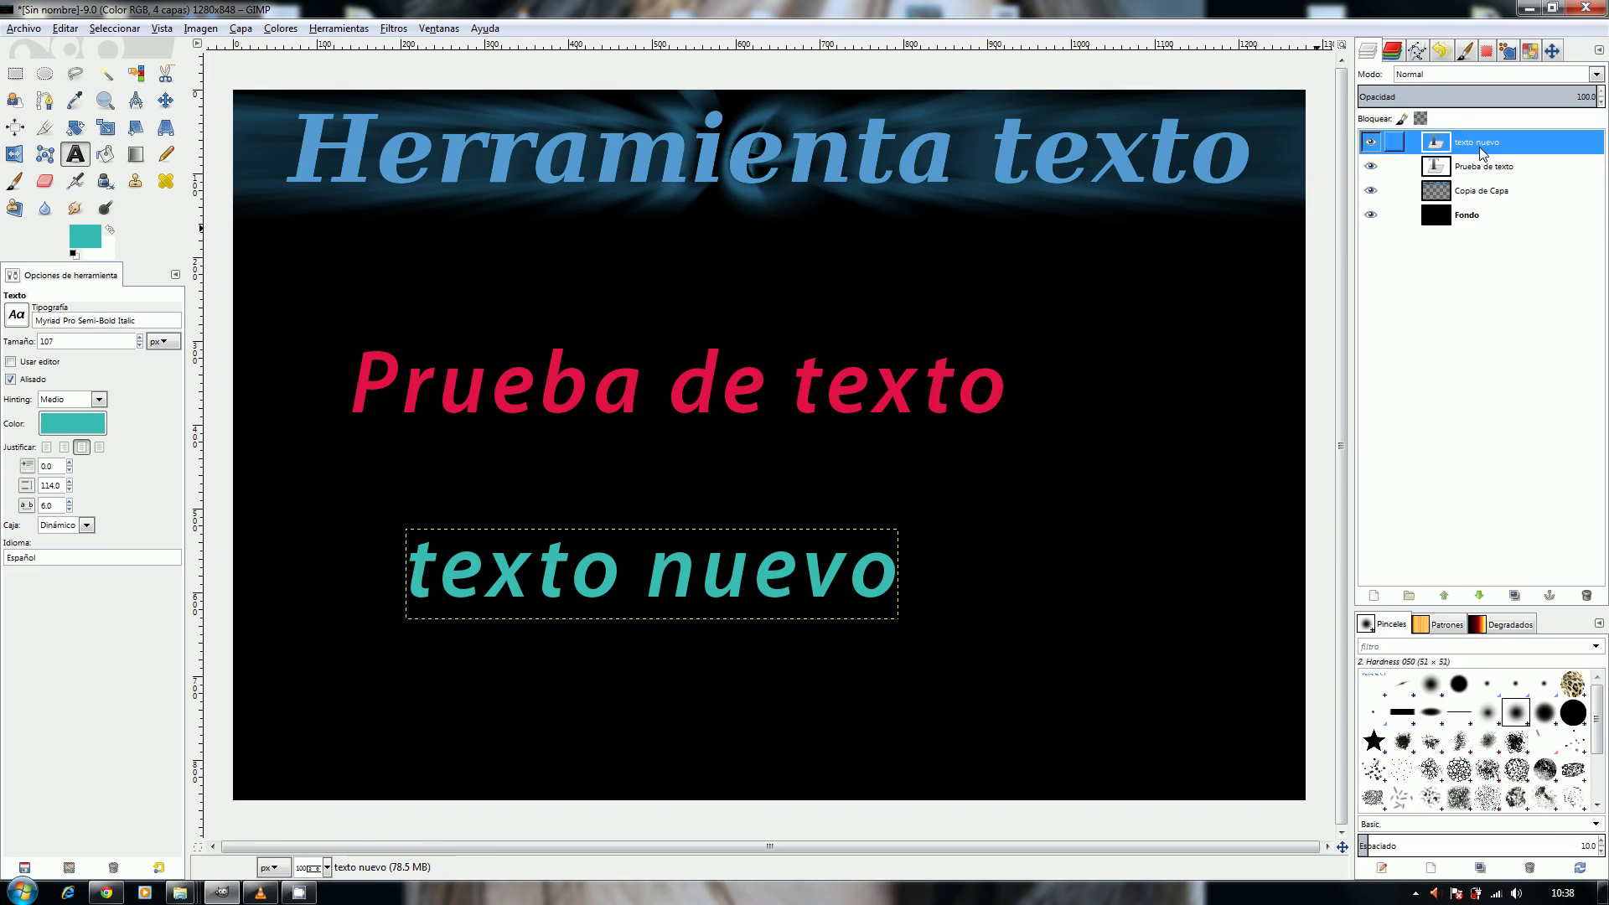
pyautogui.click(1474, 168)
pyautogui.click(1480, 148)
pyautogui.click(1475, 165)
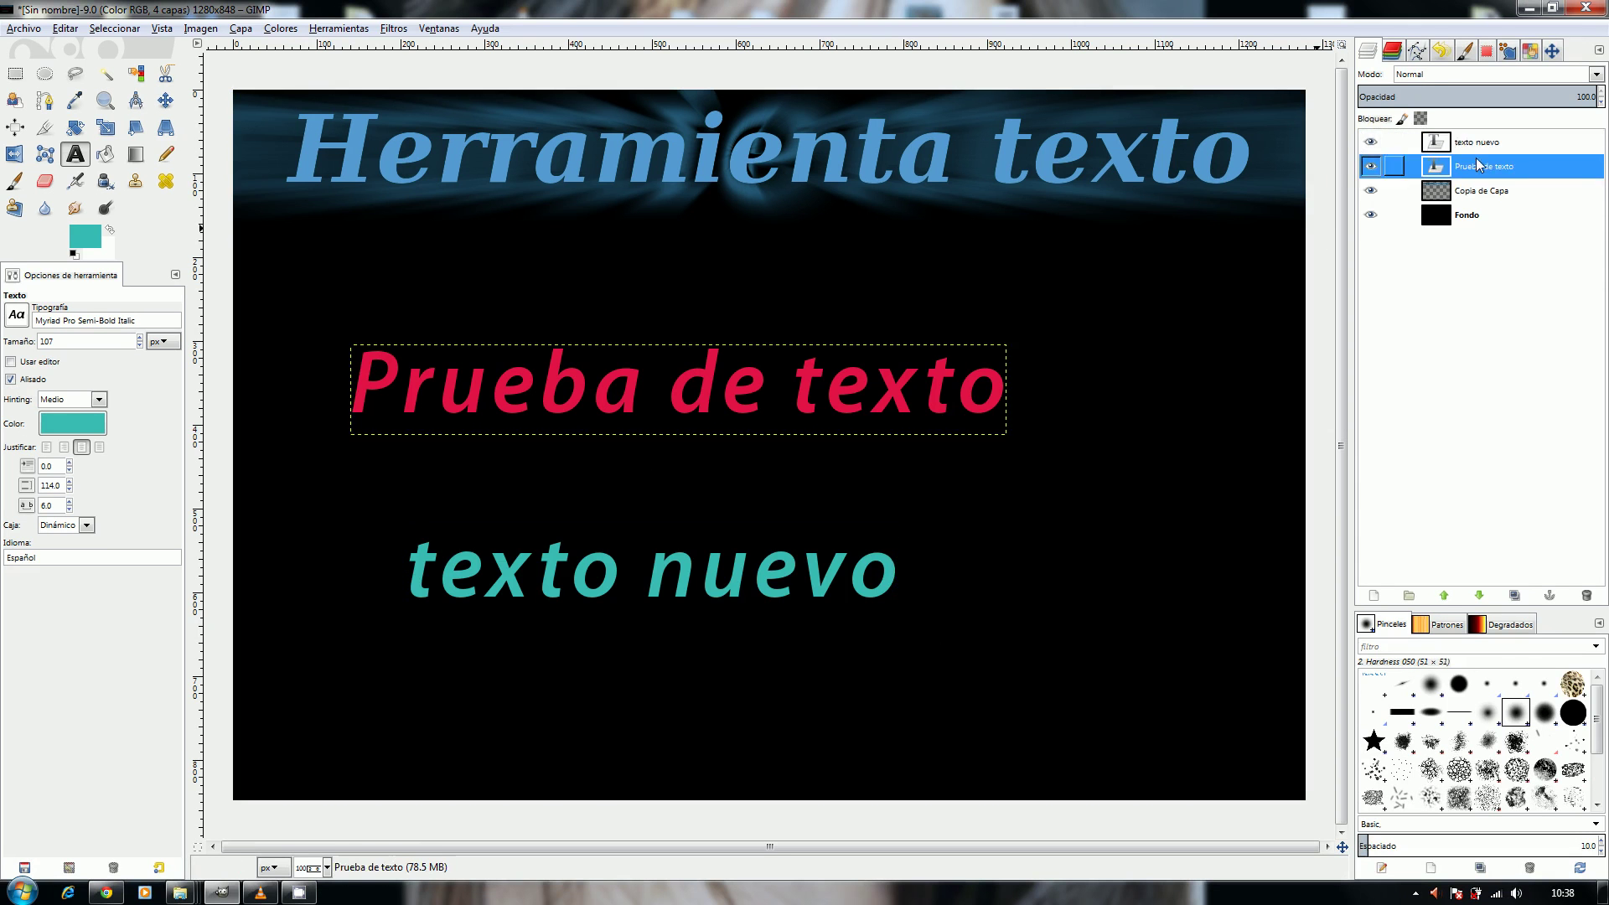
pyautogui.click(1478, 143)
pyautogui.click(1476, 166)
pyautogui.click(1479, 148)
pyautogui.click(1478, 166)
# Append "modificcar" to the end of the crimson "Prueba de texto" with the Text tool.
pyautogui.click(75, 157)
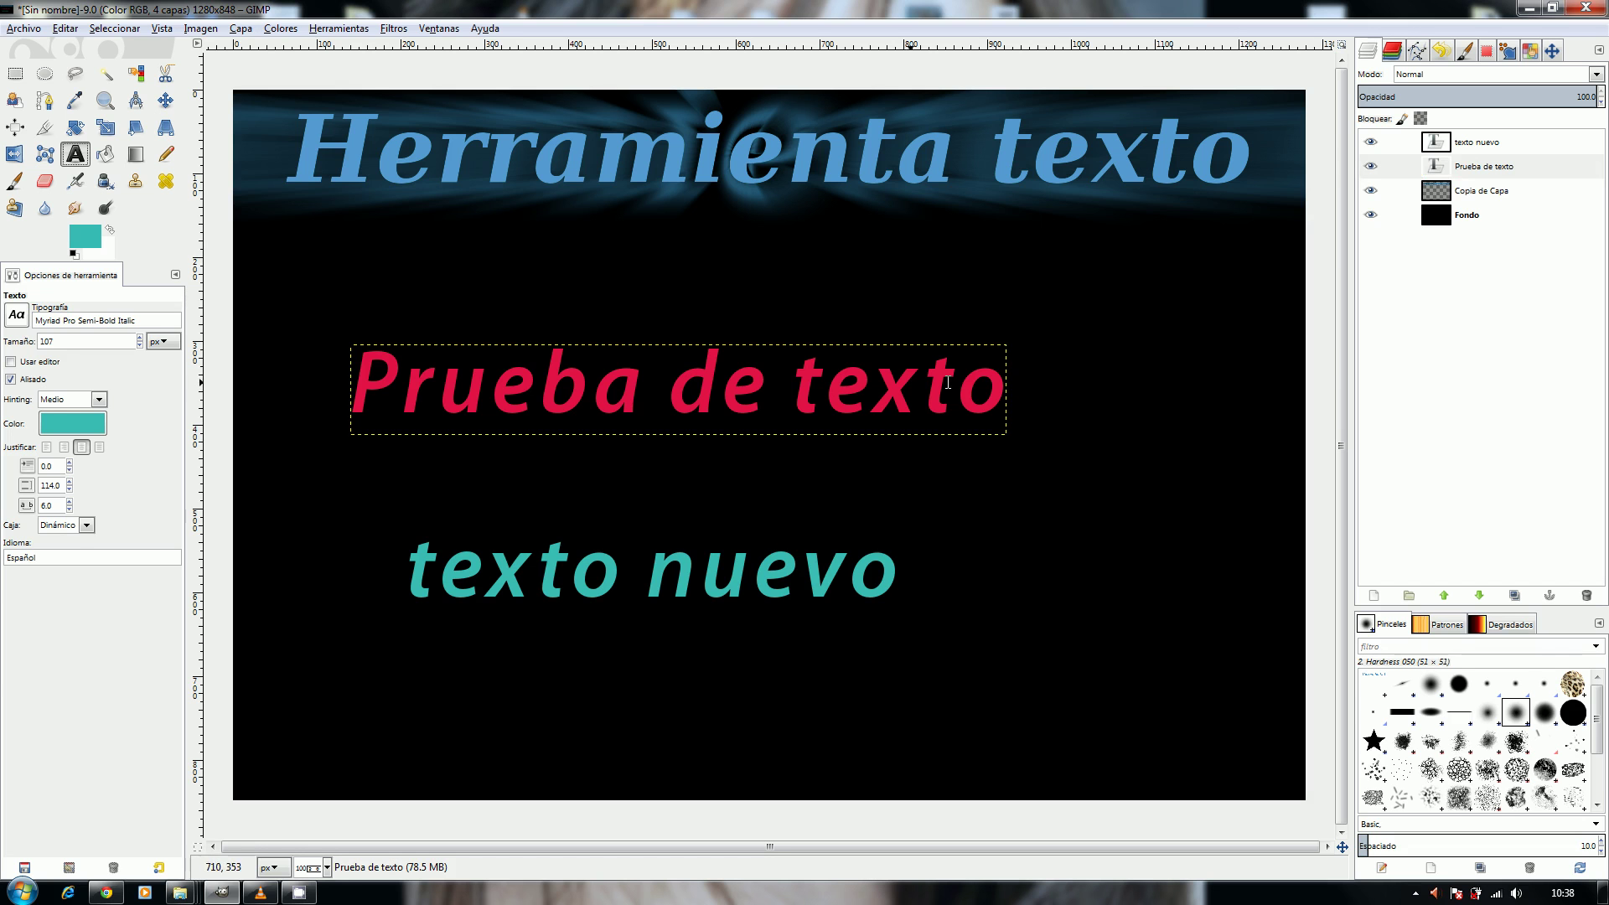
pyautogui.click(981, 383)
pyautogui.press('Right')
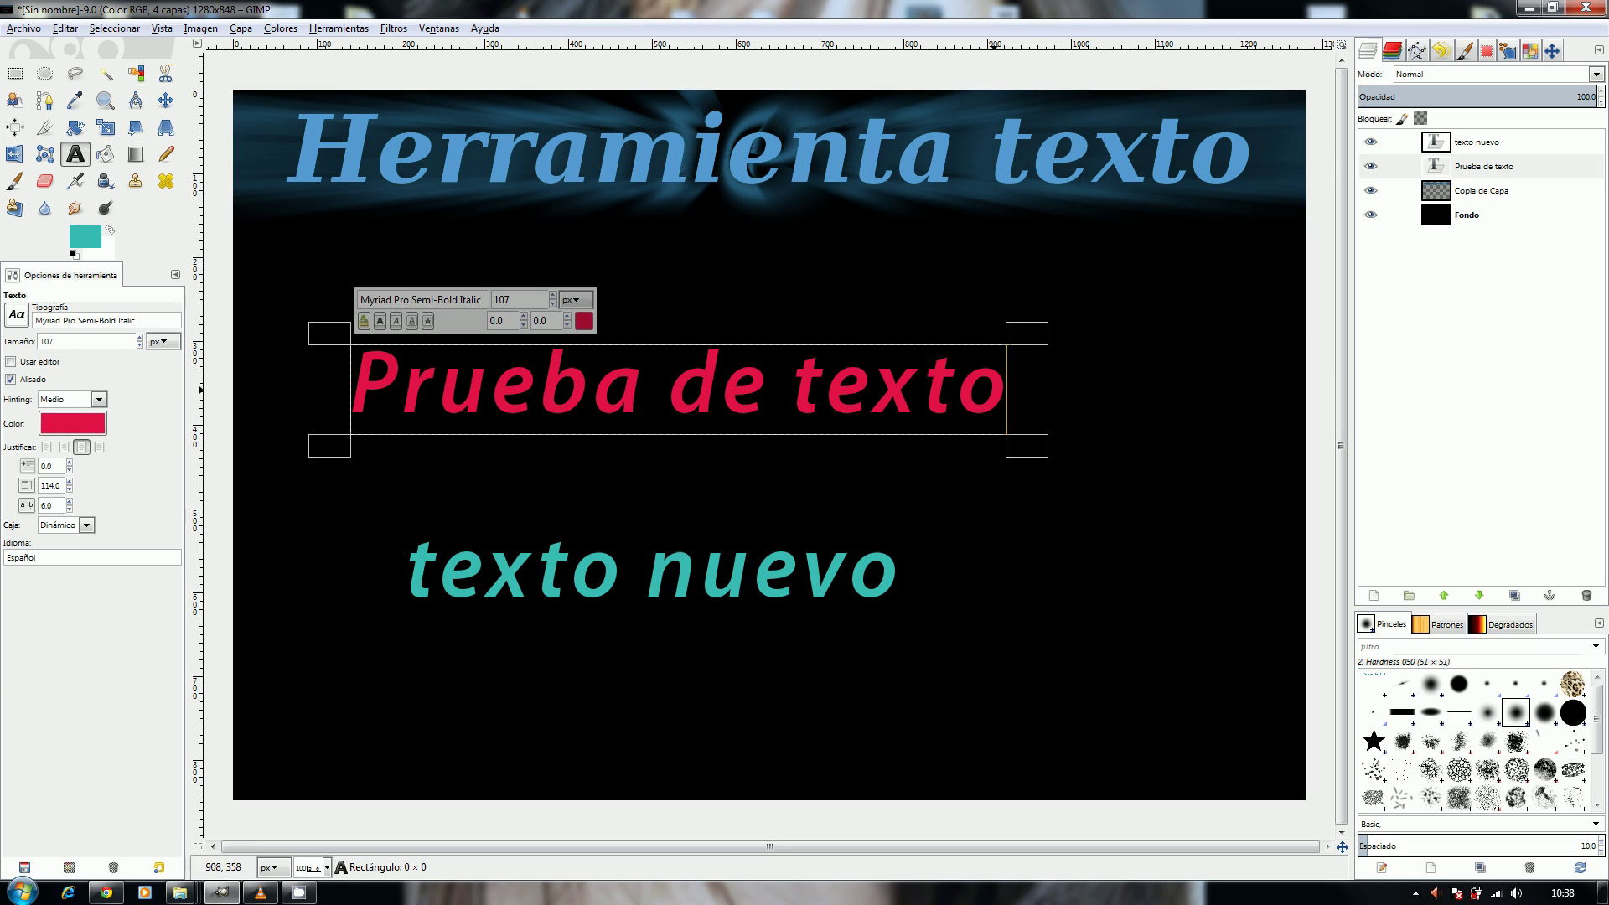
pyautogui.write('modif')
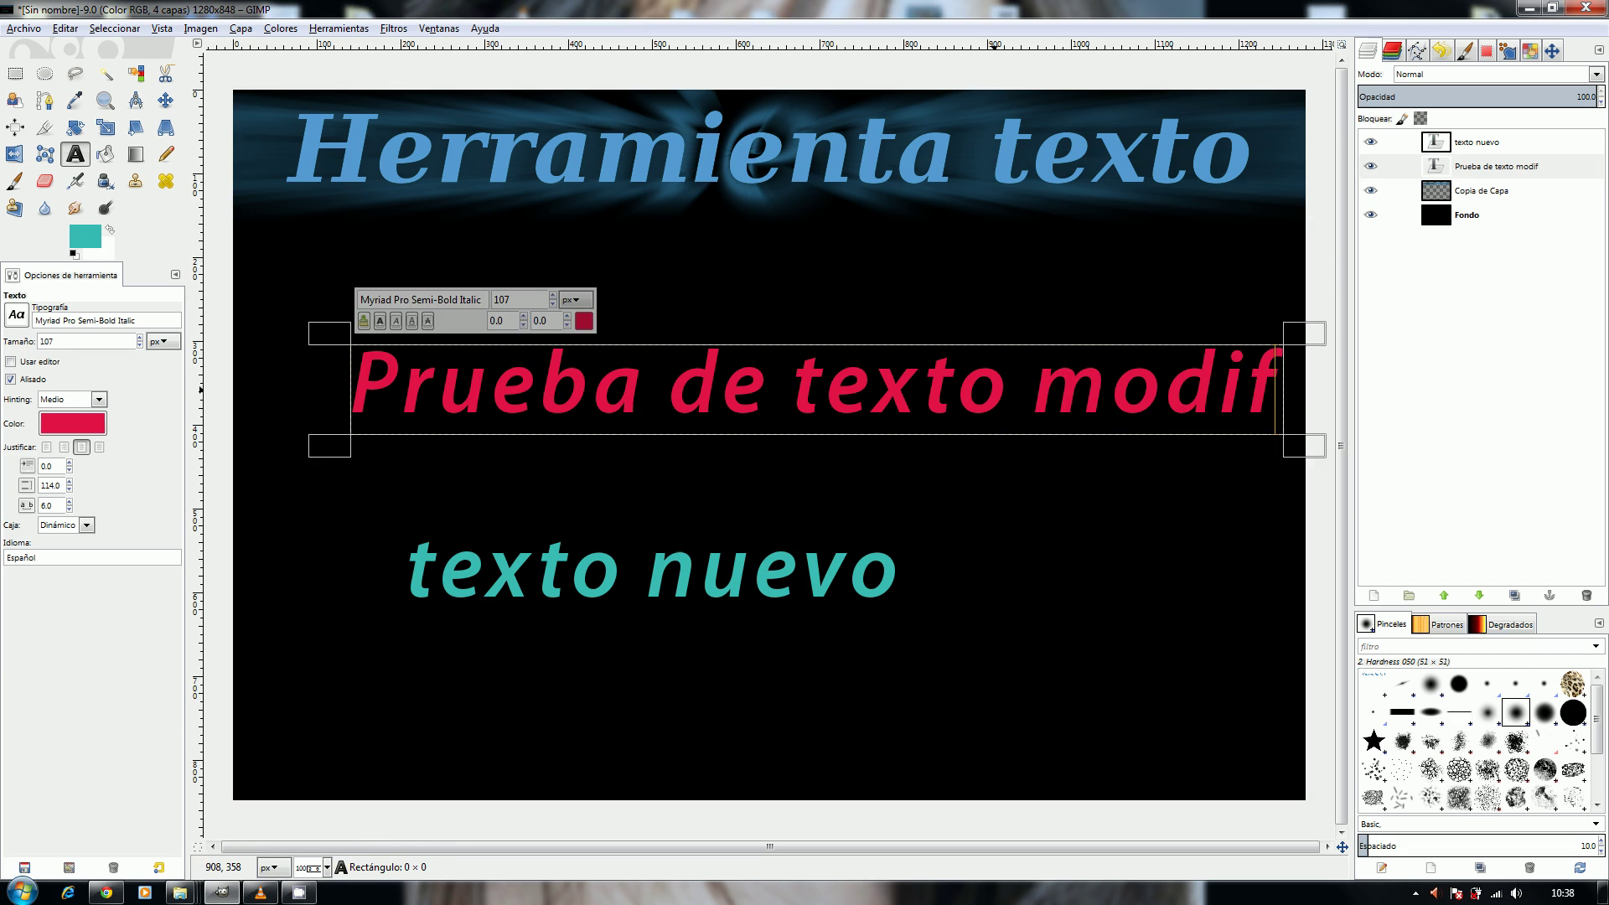
pyautogui.write('iccar')
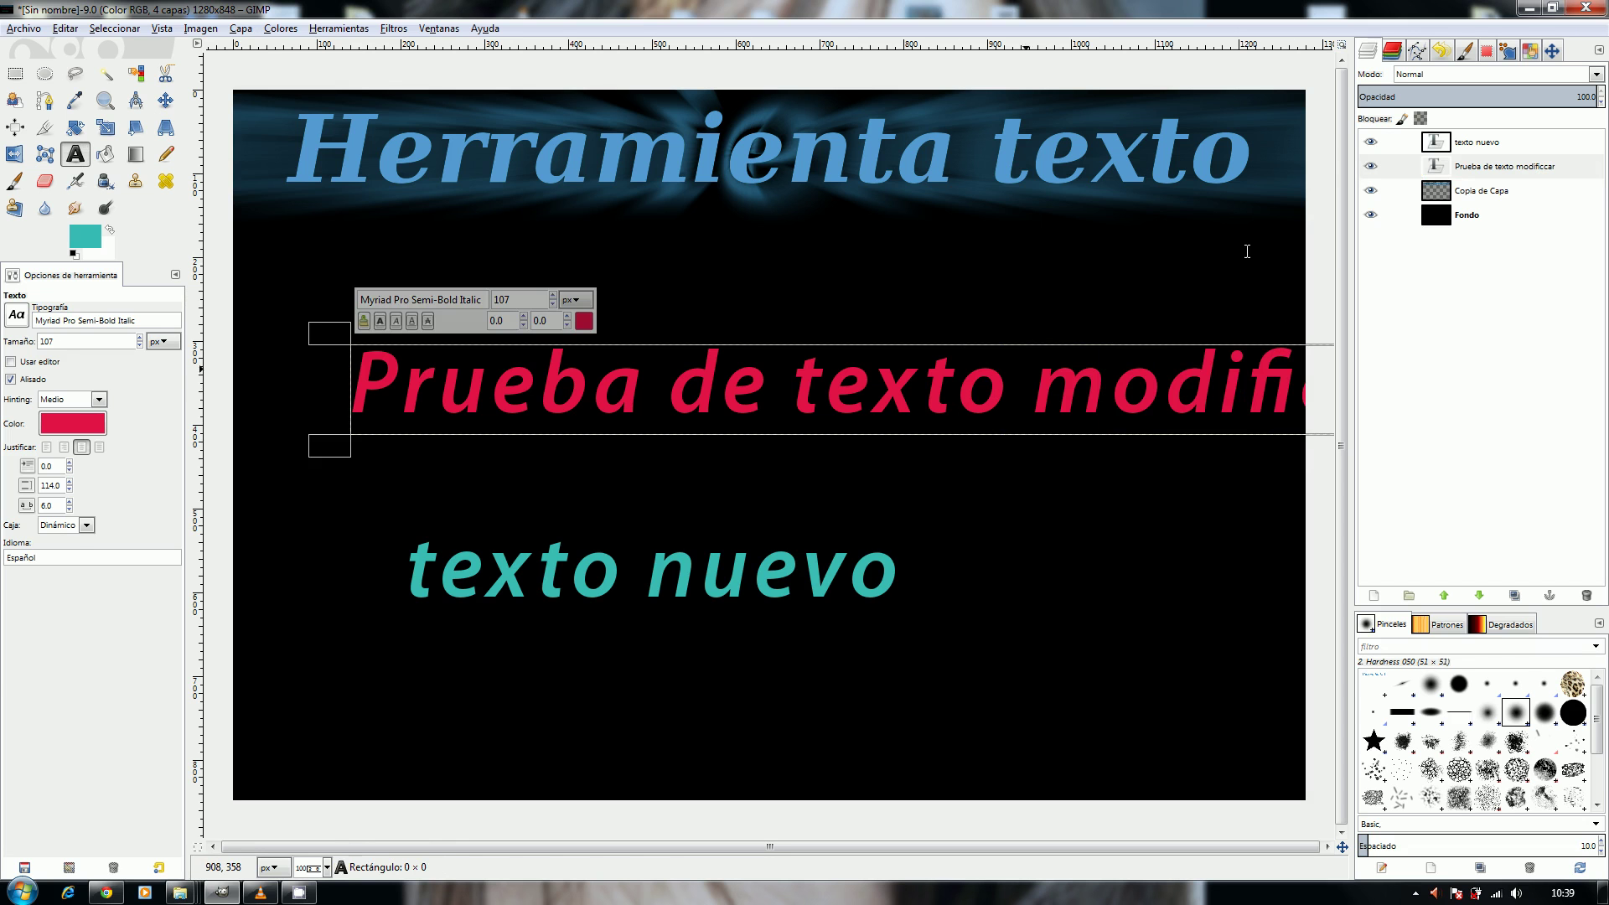
# Alternate between the two text layers to examine their editing frames, ending with texto nuevo open for editing.
pyautogui.click(1432, 142)
pyautogui.click(1438, 164)
pyautogui.click(1437, 143)
pyautogui.click(1436, 165)
pyautogui.click(1437, 143)
pyautogui.click(1437, 165)
pyautogui.click(1438, 143)
pyautogui.click(1439, 168)
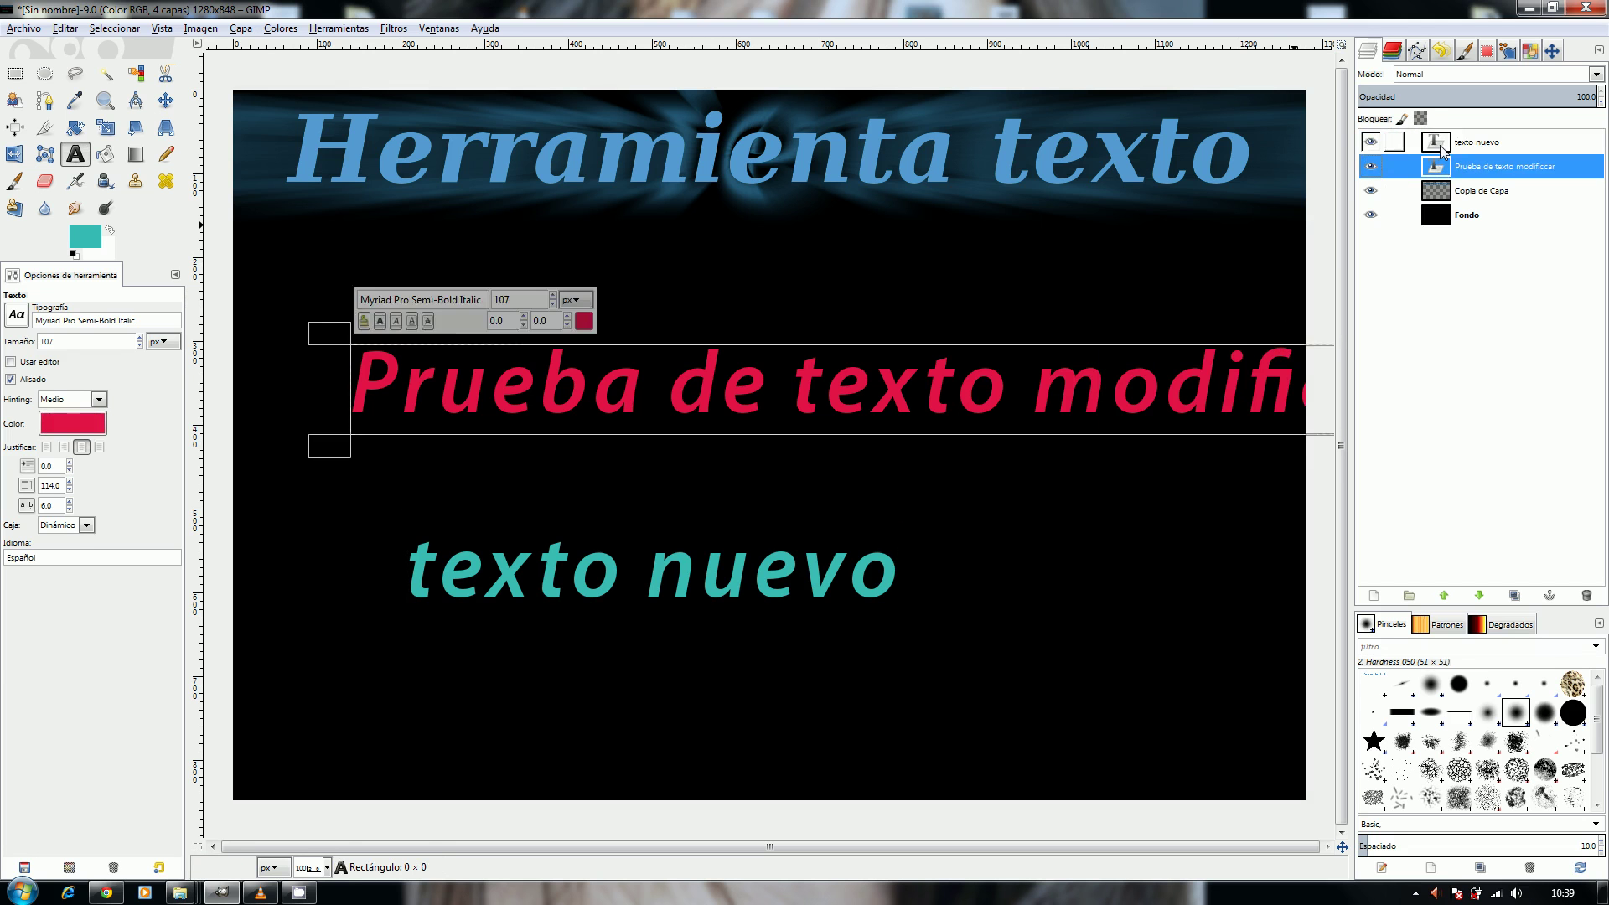
pyautogui.click(1439, 148)
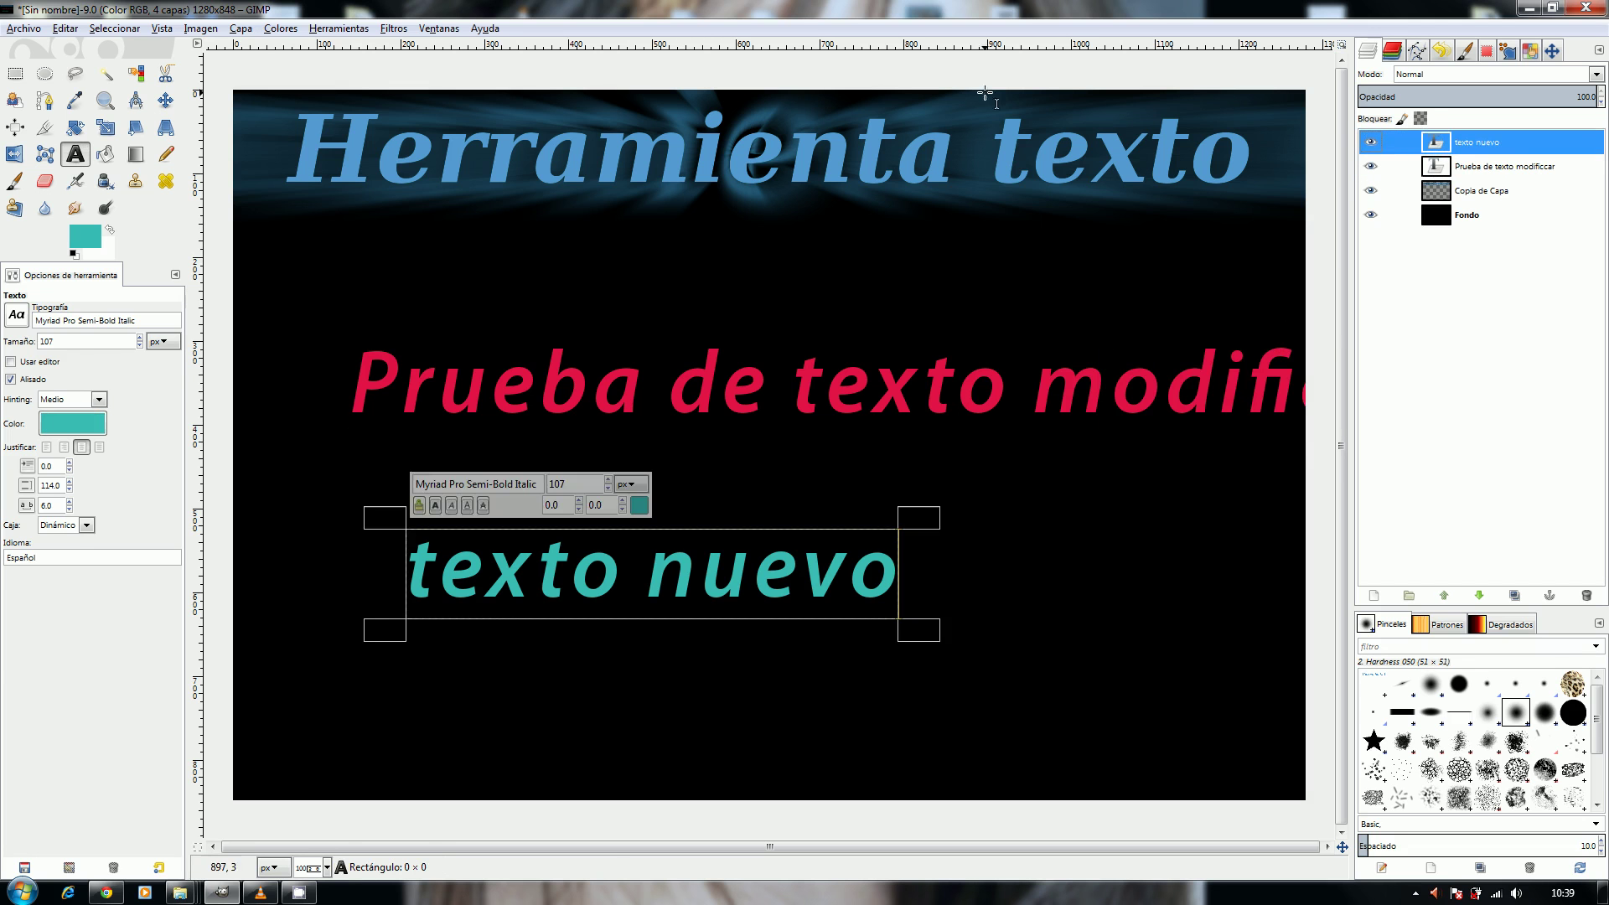
# Move the crimson text to just below the title and the teal text directly beneath it, with their left edges aligned.
pyautogui.click(166, 102)
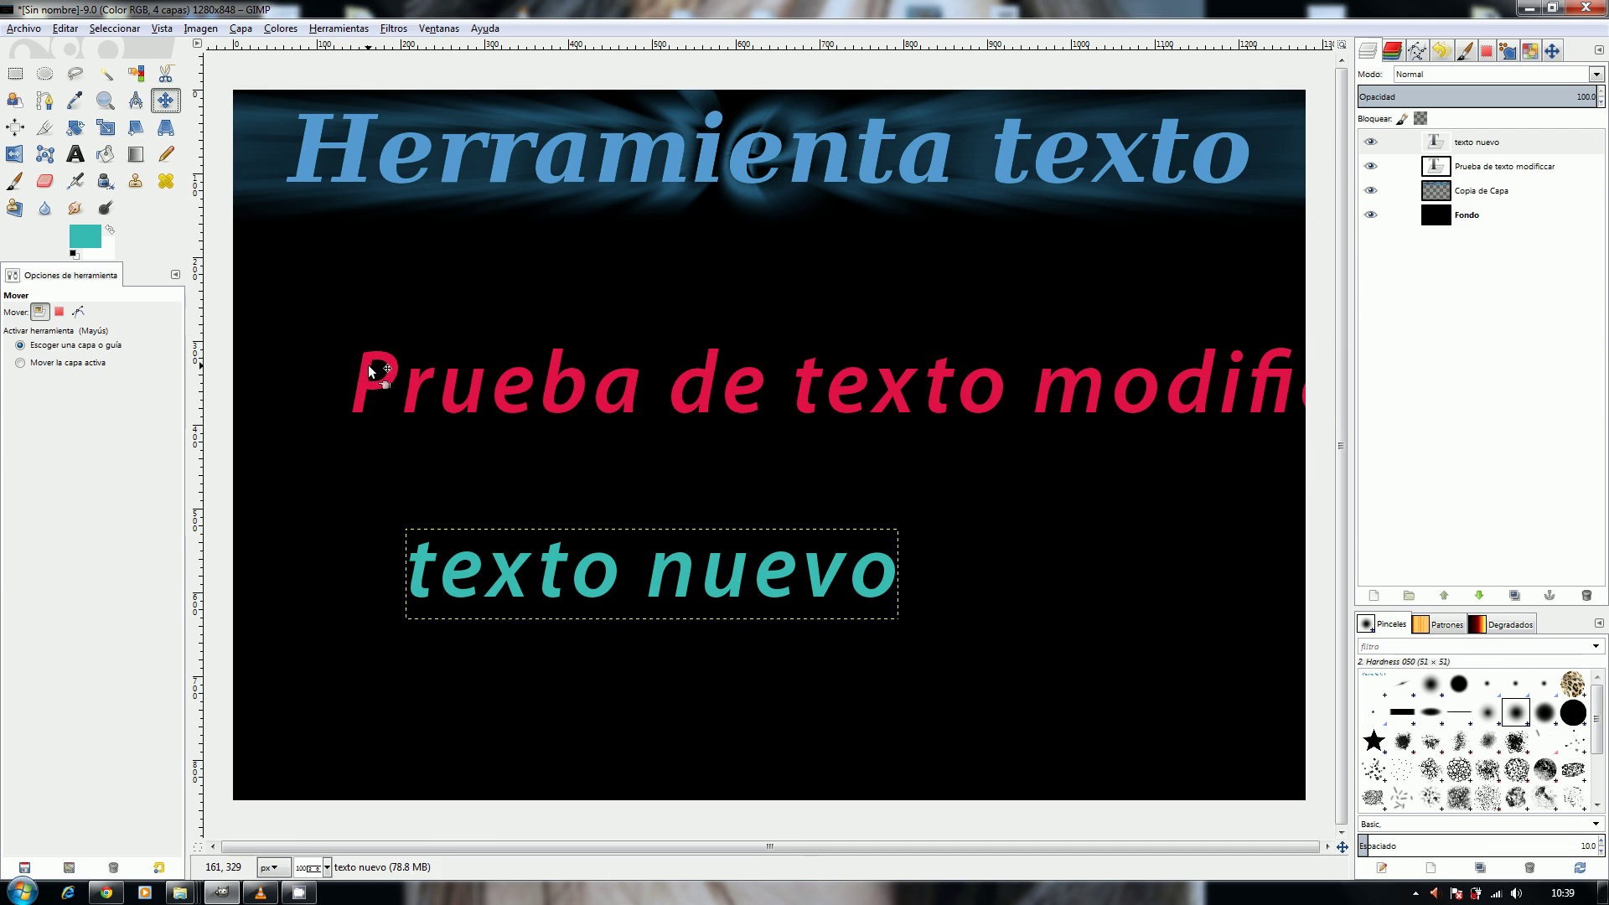
pyautogui.moveTo(370, 368); pyautogui.dragTo(272, 291)
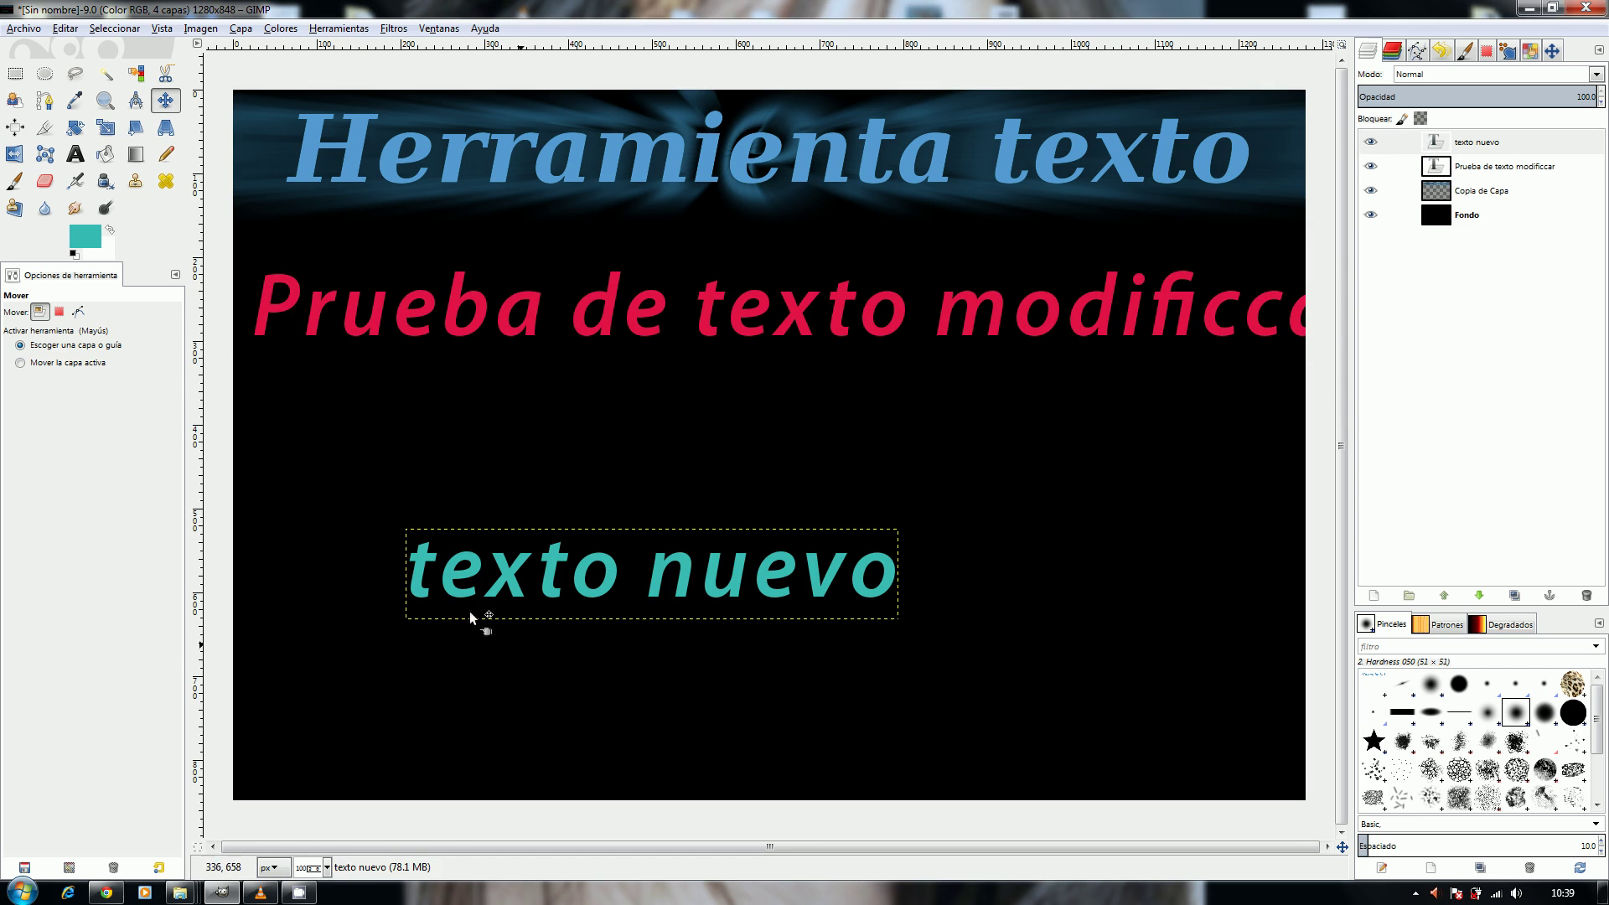
pyautogui.moveTo(452, 590); pyautogui.dragTo(299, 435)
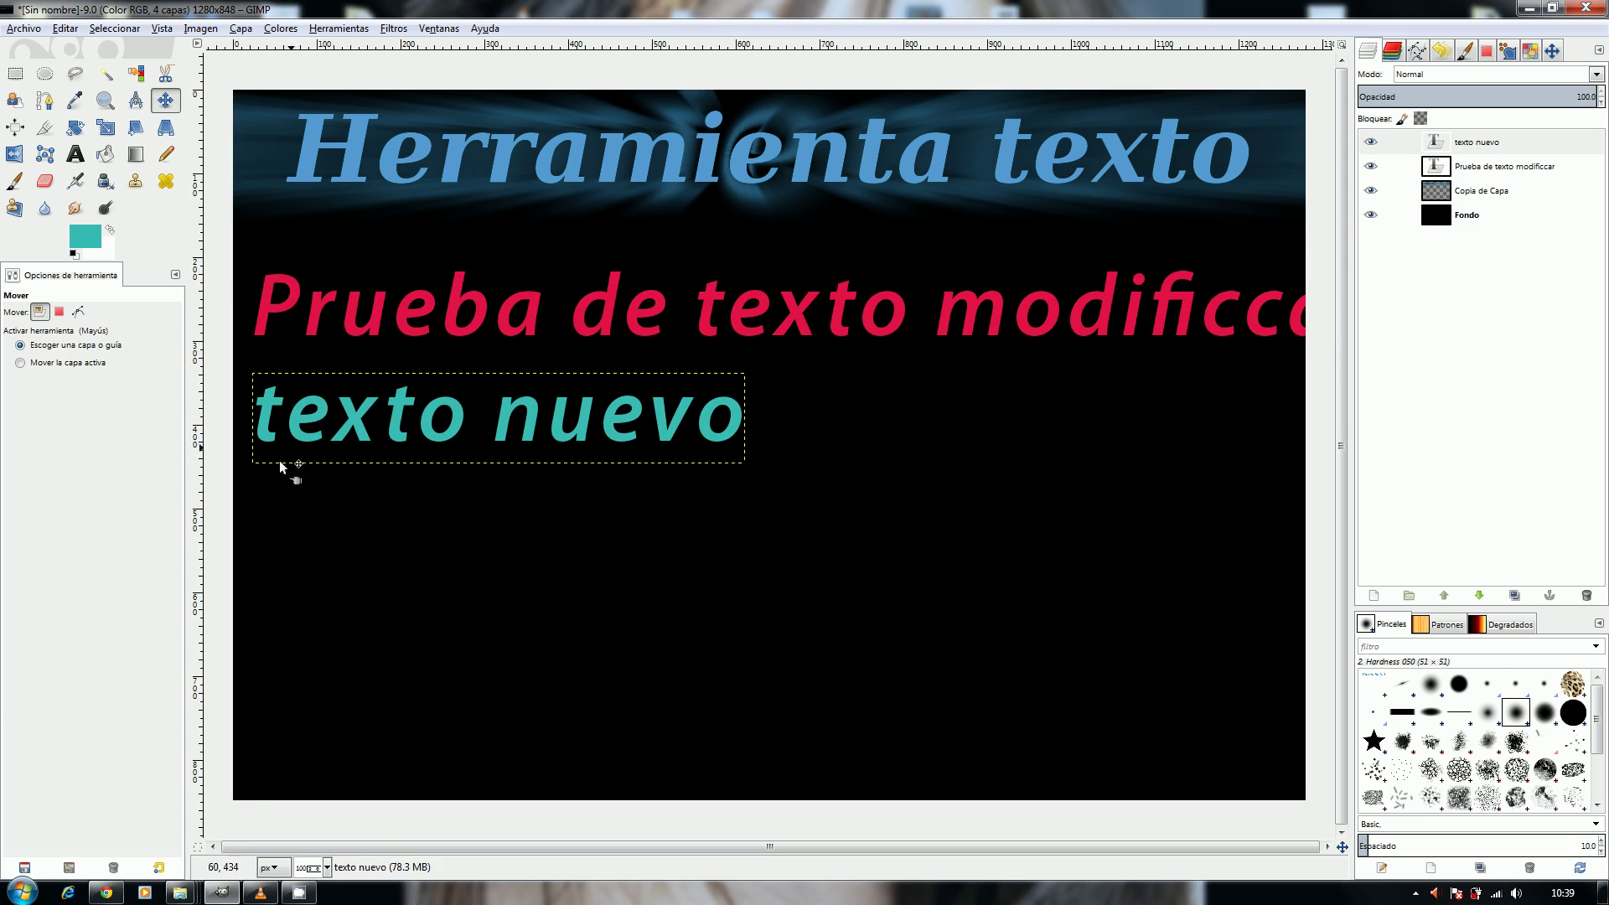
# Try to move the teal text by grabbing the empty space around its letters.
pyautogui.moveTo(298, 449); pyautogui.dragTo(330, 486)
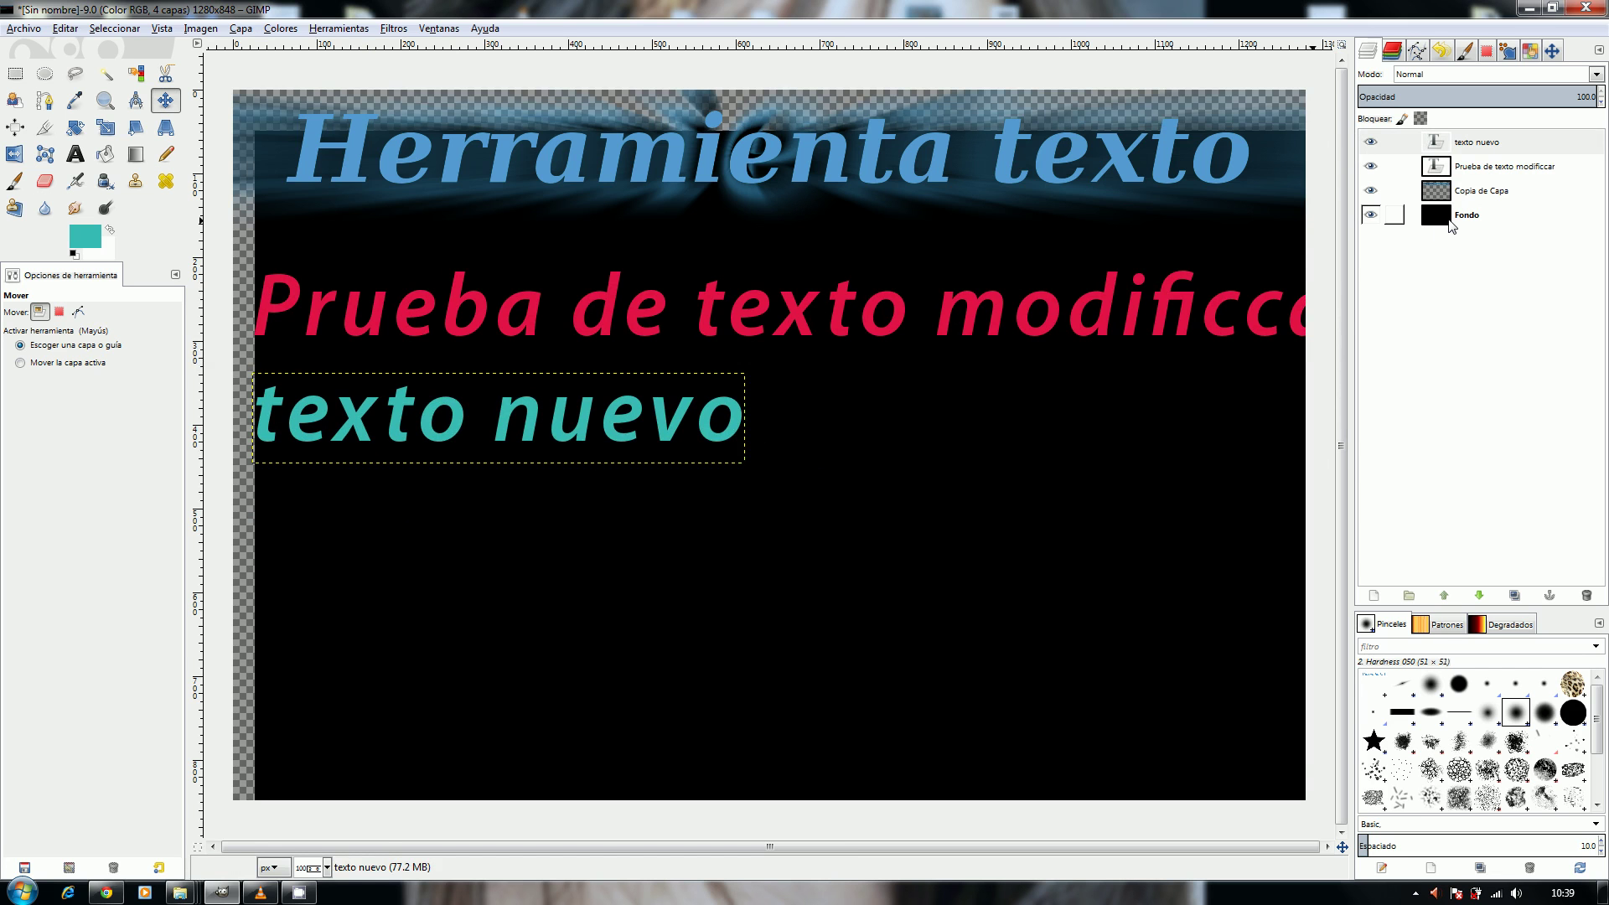
pyautogui.click(78, 311)
pyautogui.click(39, 312)
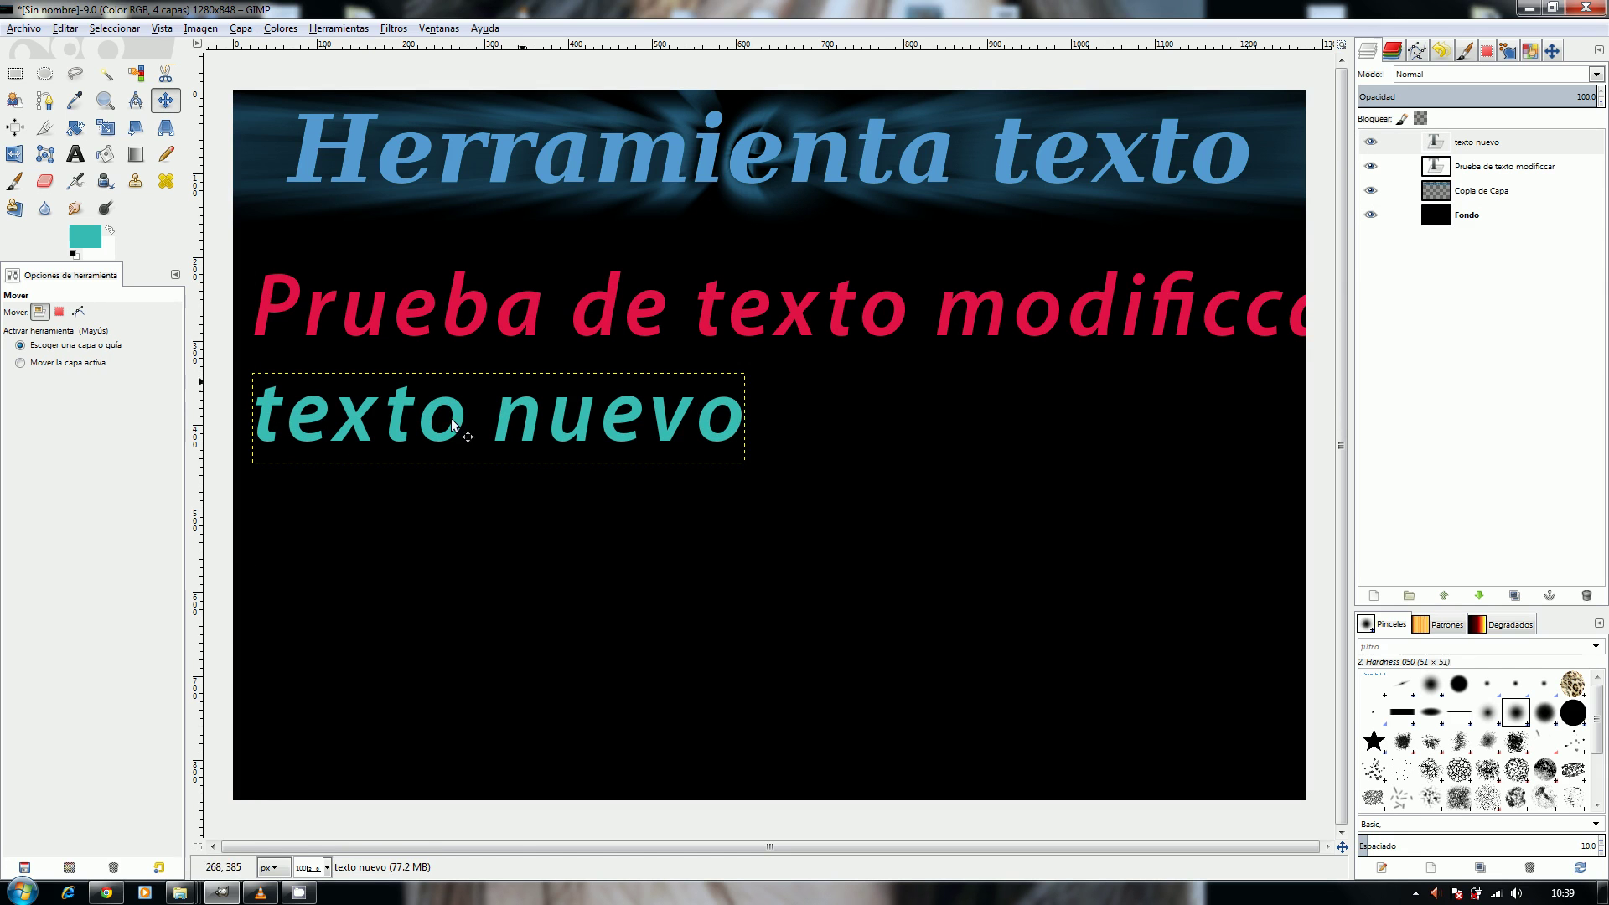
# Set the Move tool to move the active layer and shift the texto nuevo layer slightly.
pyautogui.click(47, 369)
pyautogui.moveTo(311, 451)
pyautogui.mouseDown()
pyautogui.moveTo(541, 540)
pyautogui.moveTo(564, 464)
pyautogui.moveTo(327, 452)
pyautogui.moveTo(300, 430)
pyautogui.moveTo(441, 524)
pyautogui.moveTo(469, 529)
pyautogui.moveTo(523, 485)
pyautogui.moveTo(611, 548)
pyautogui.moveTo(309, 432)
pyautogui.moveTo(284, 439)
pyautogui.moveTo(307, 427)
pyautogui.mouseUp()
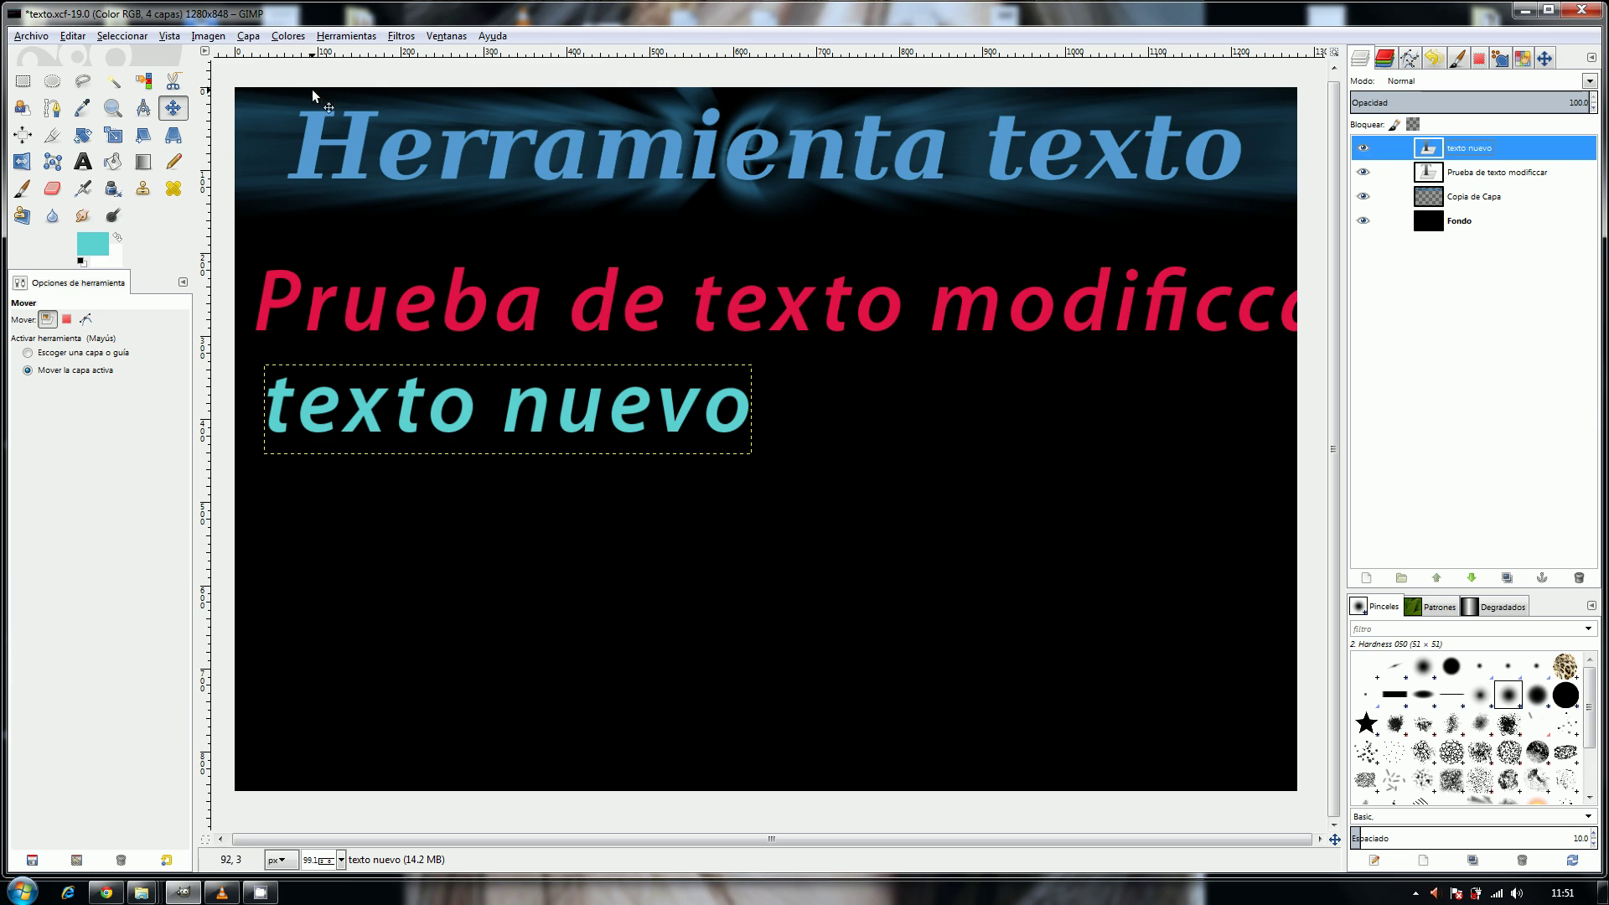
# Discard the text information of the texto nuevo layer and examine it over transparency with the Fondo layer temporarily hidden.
pyautogui.click(250, 37)
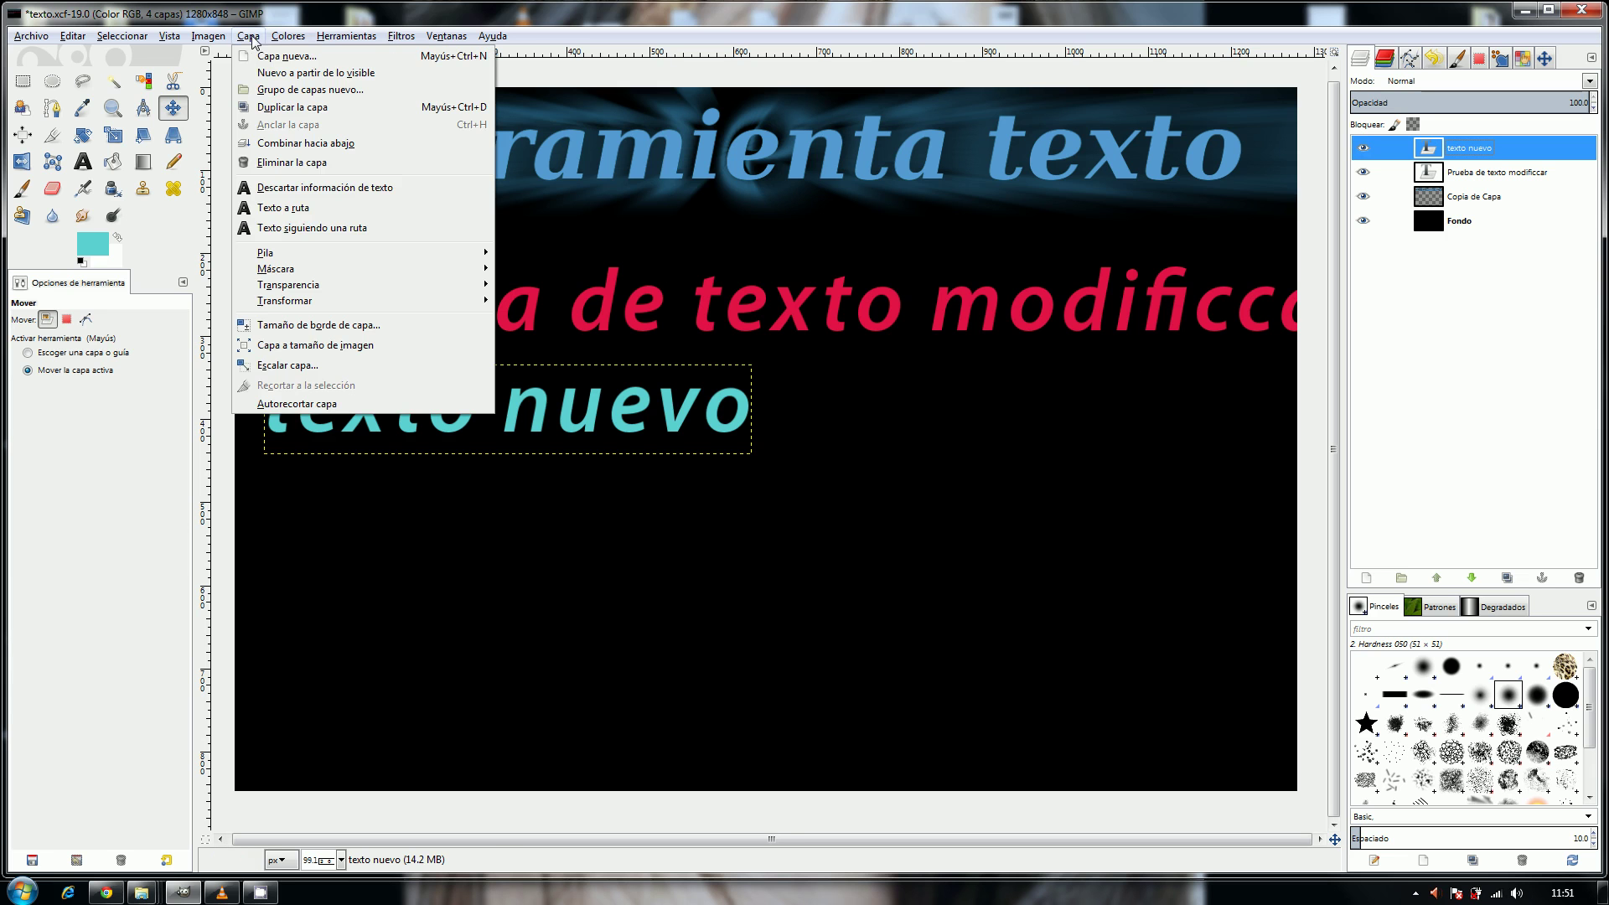
pyautogui.click(349, 191)
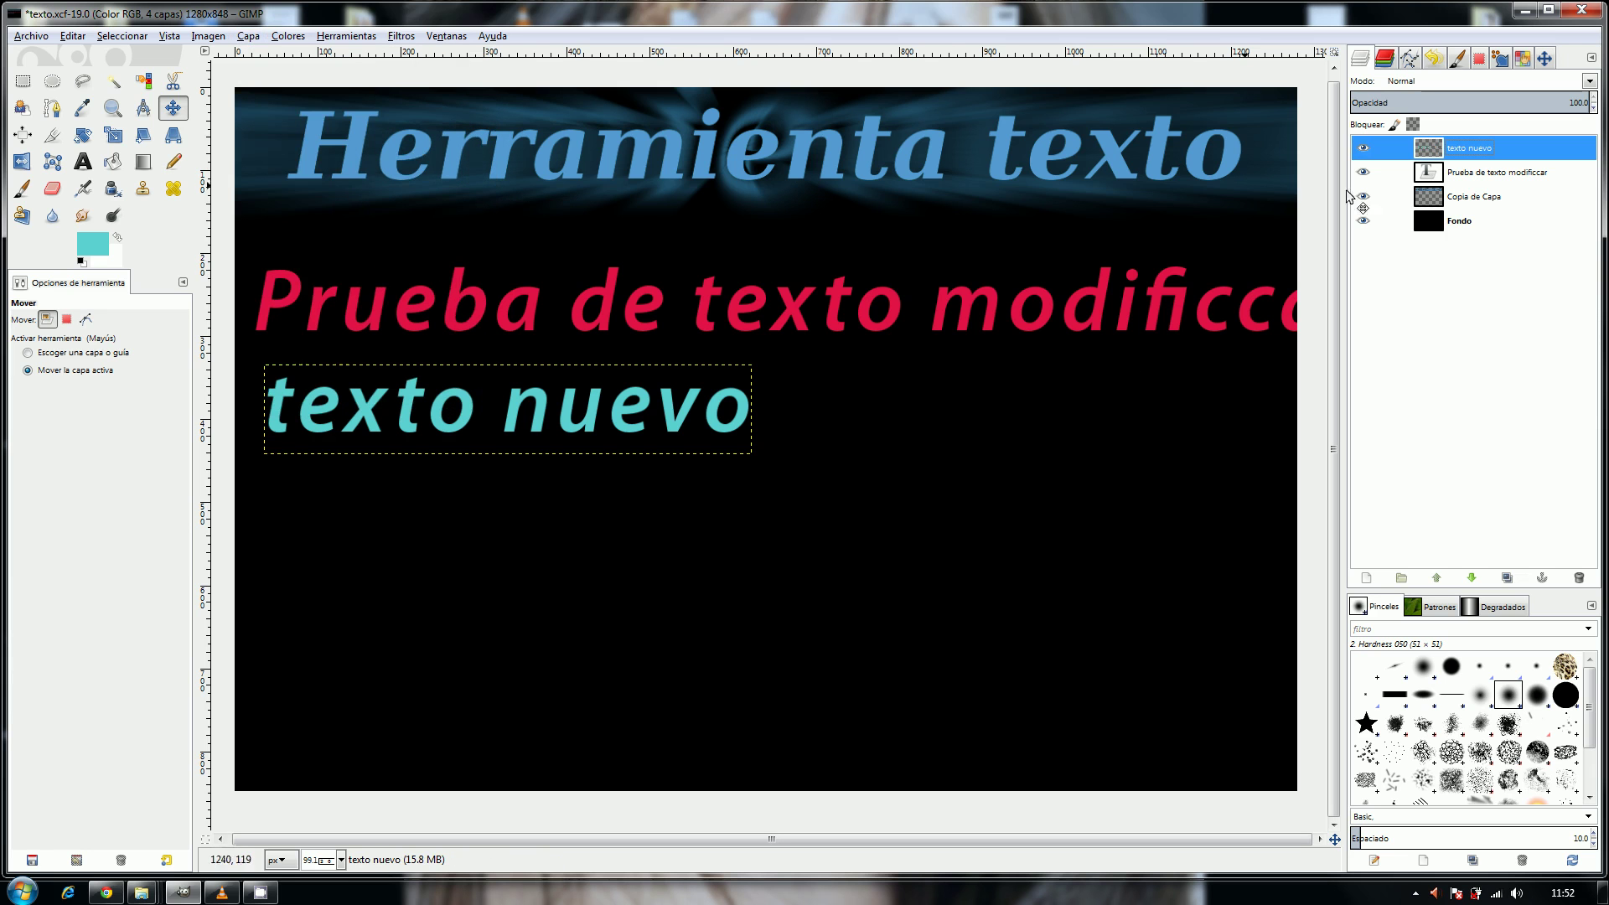
pyautogui.click(1363, 221)
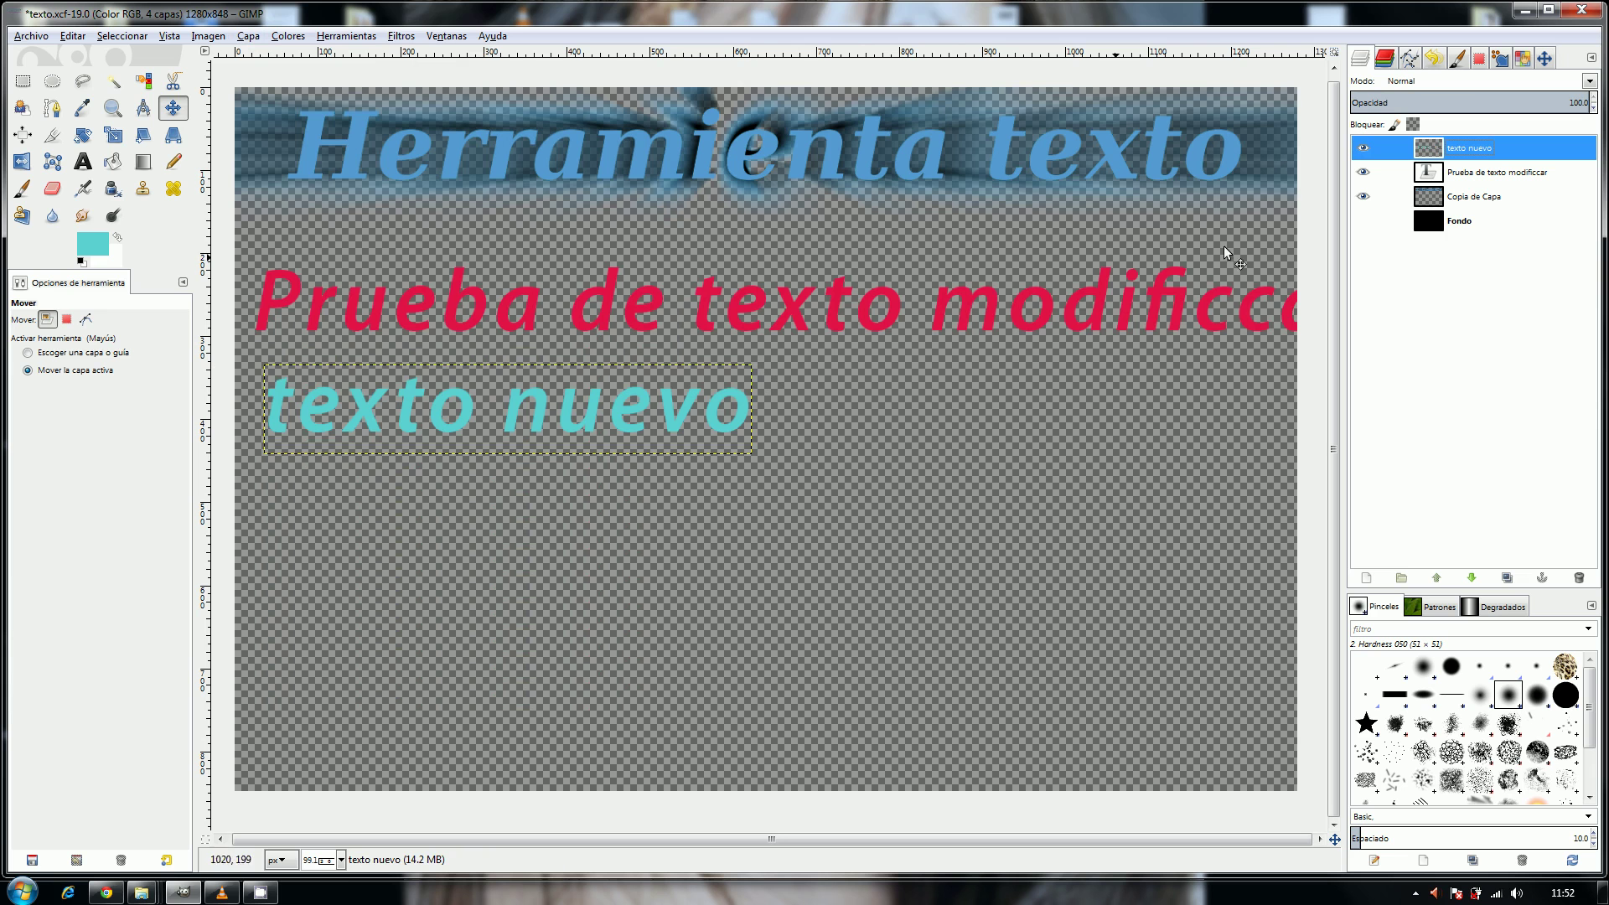
pyautogui.click(1363, 221)
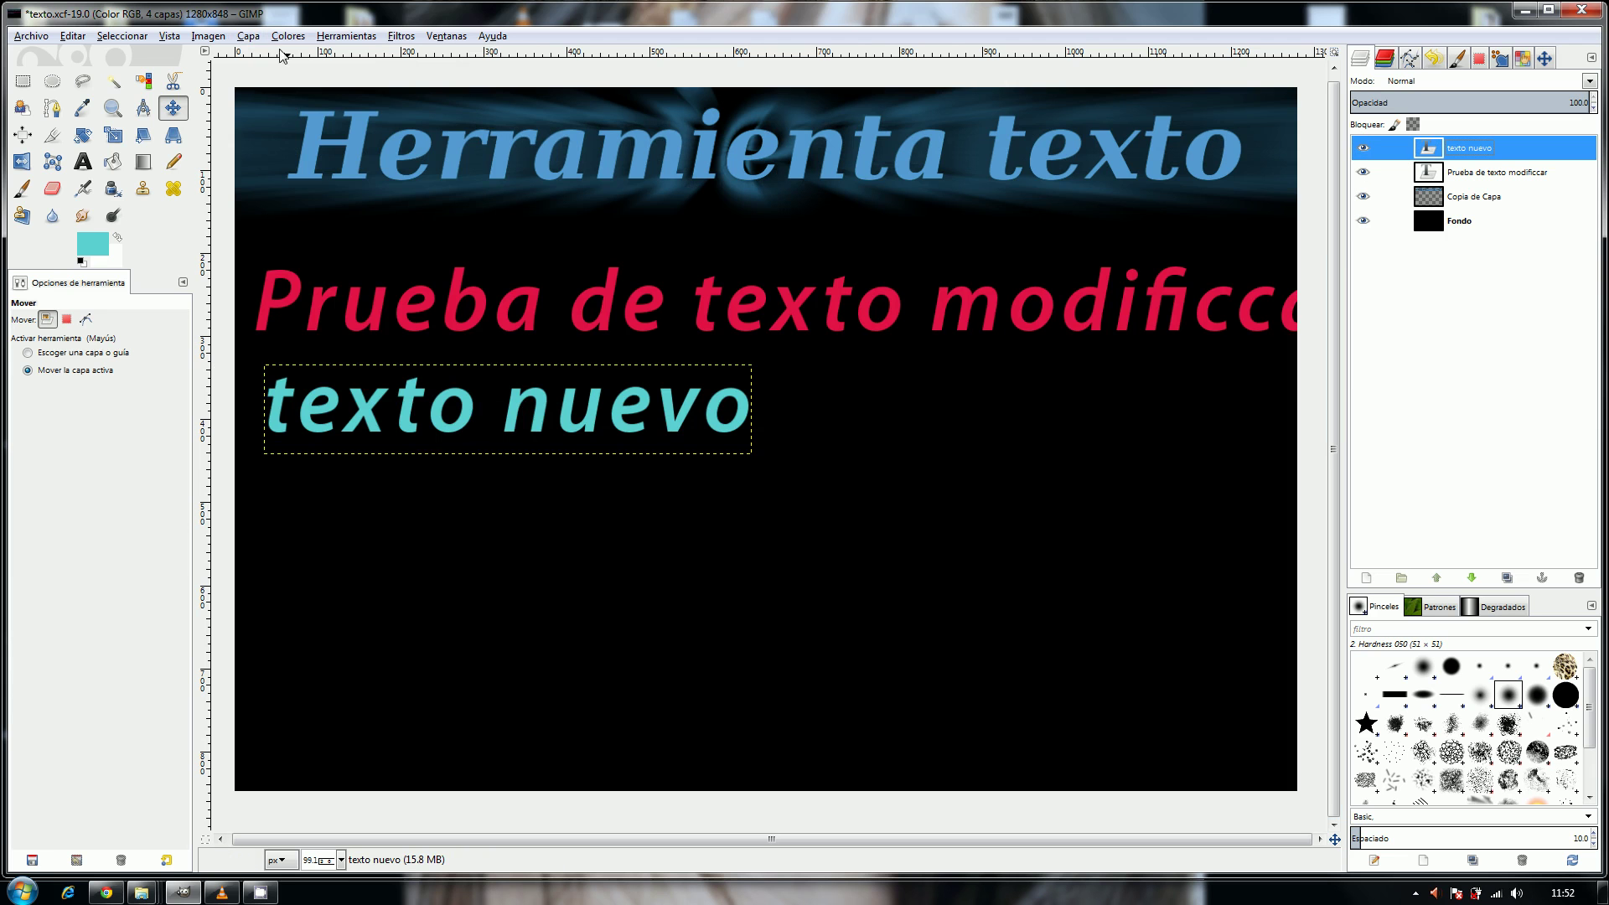
# Expand the texto nuevo layer to the image size, view it with the Fondo layer temporarily hidden, and undo the expansion.
pyautogui.click(249, 37)
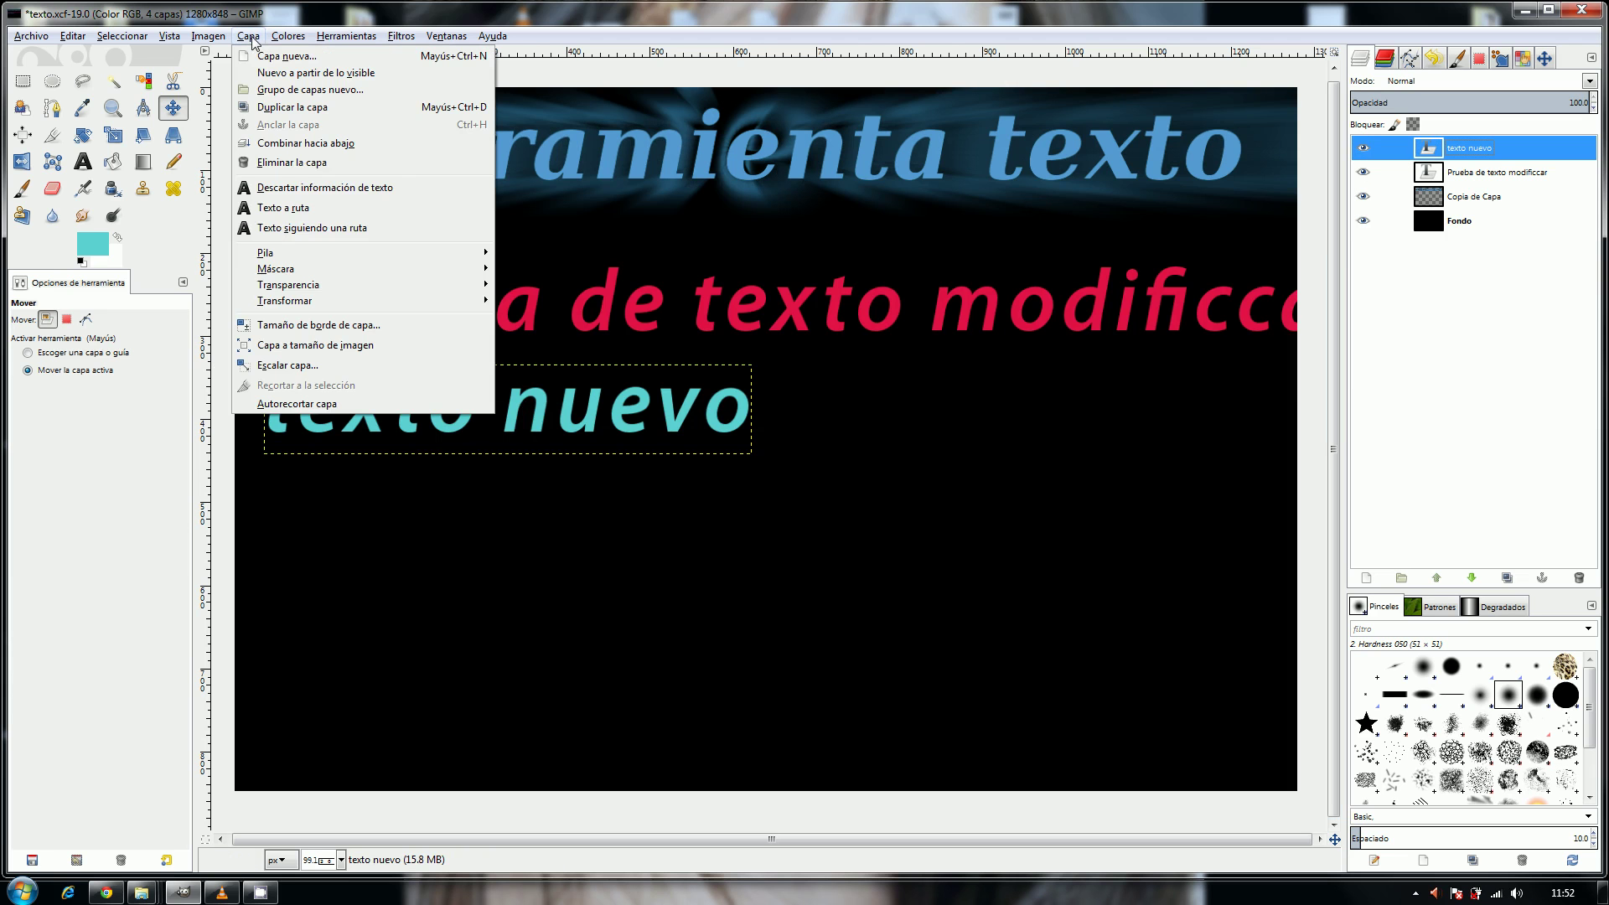
pyautogui.click(340, 348)
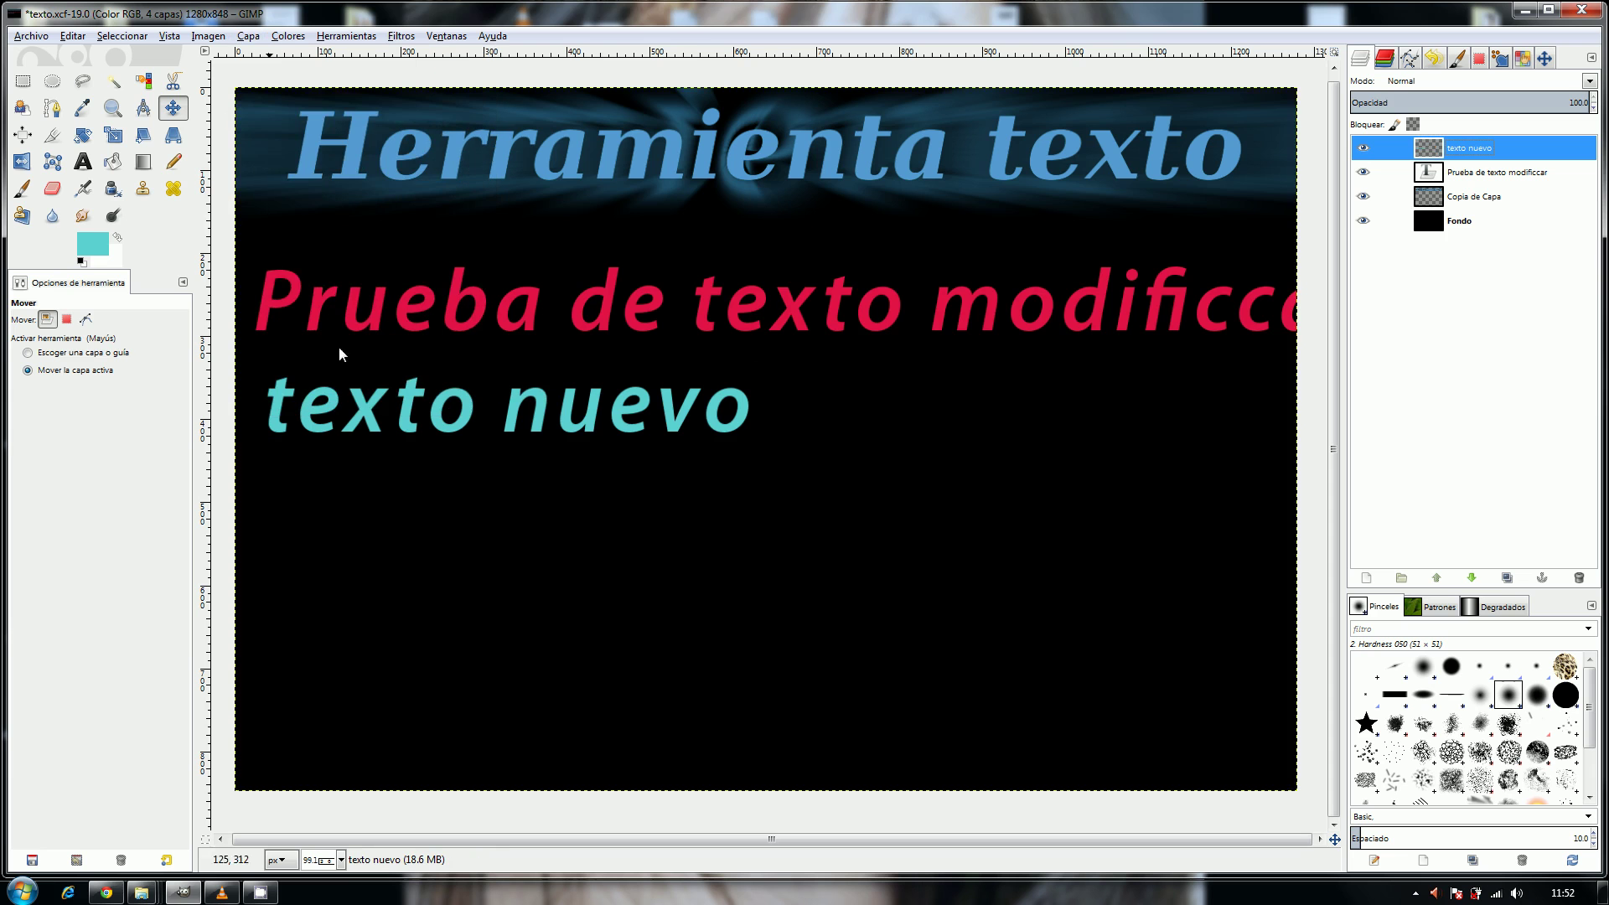
pyautogui.click(1363, 222)
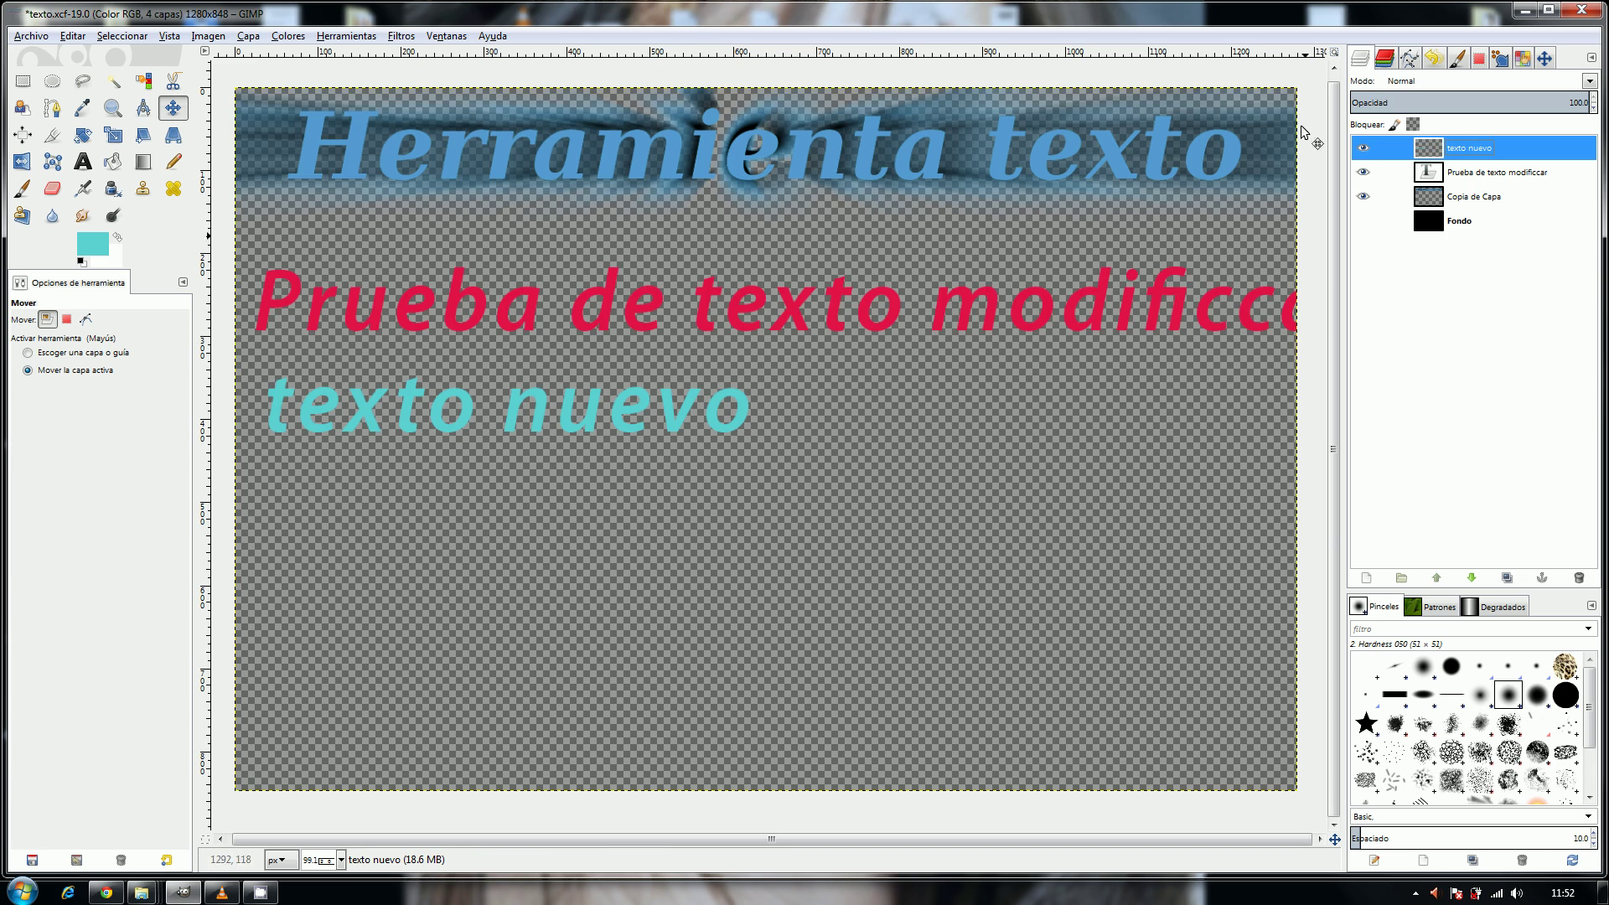
pyautogui.click(1364, 220)
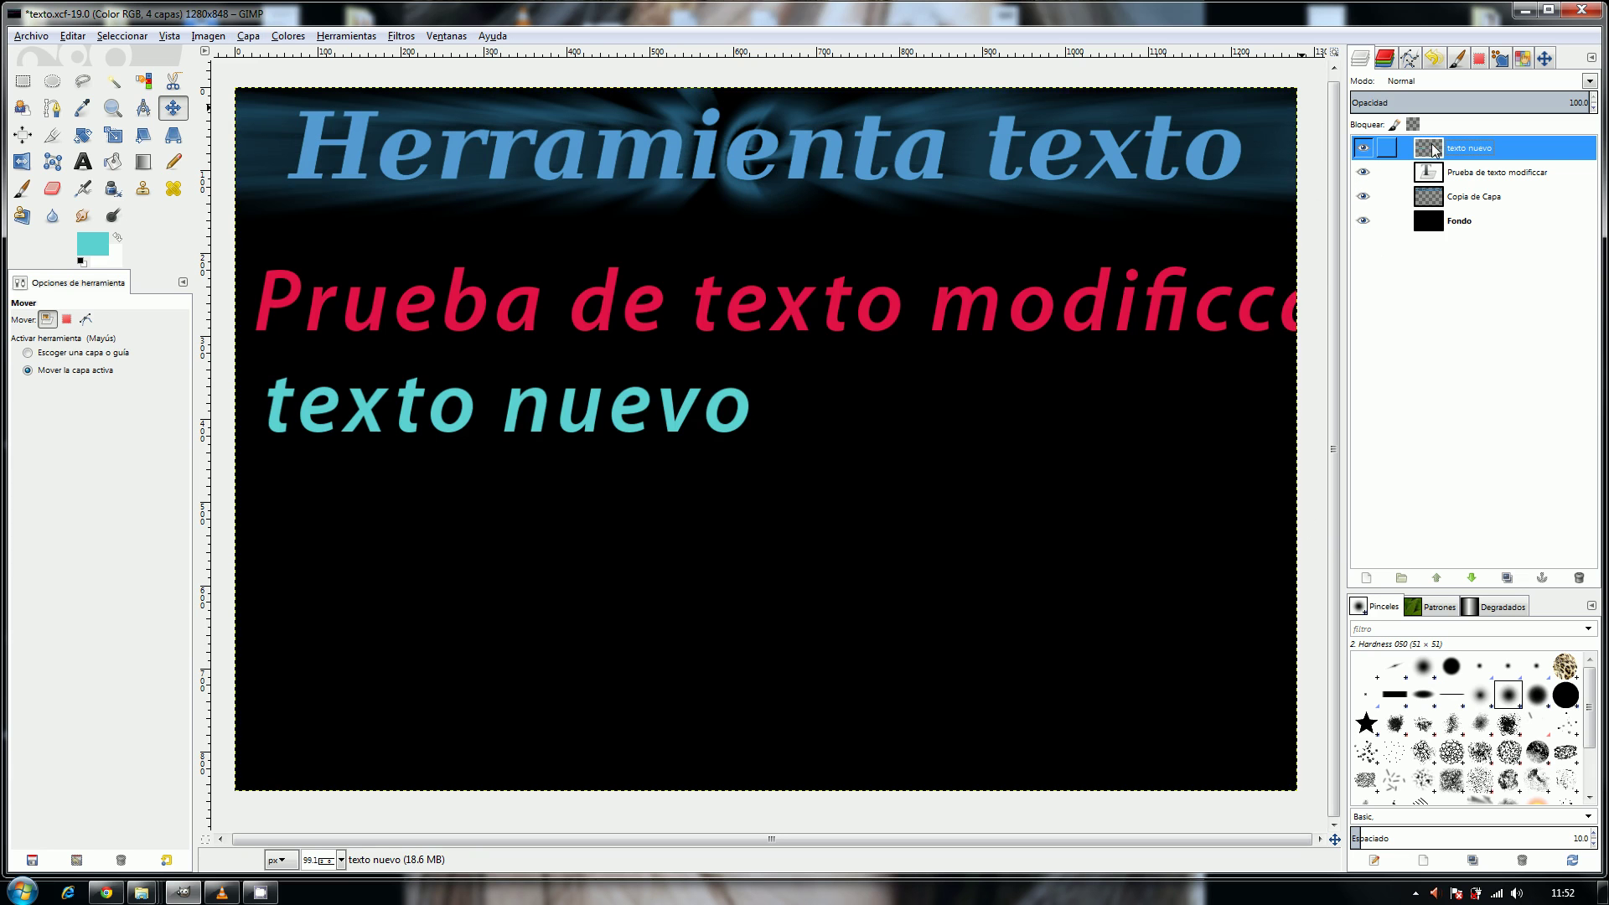
pyautogui.hotkey('ctrl', 'z')
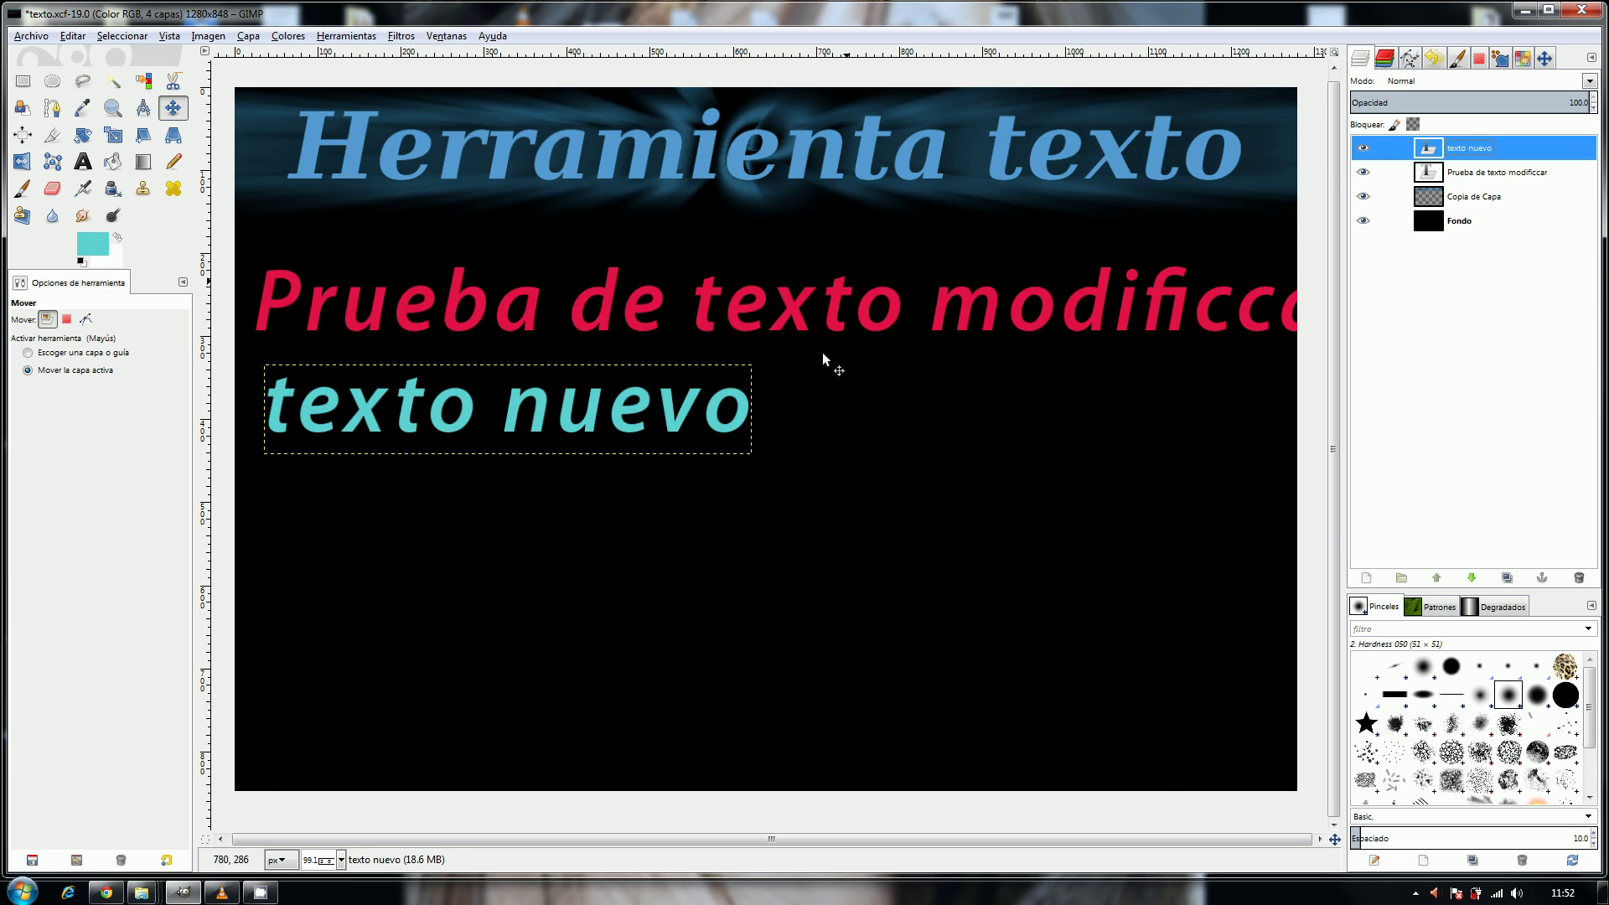
pyautogui.click(1363, 150)
pyautogui.click(1363, 150)
pyautogui.click(248, 37)
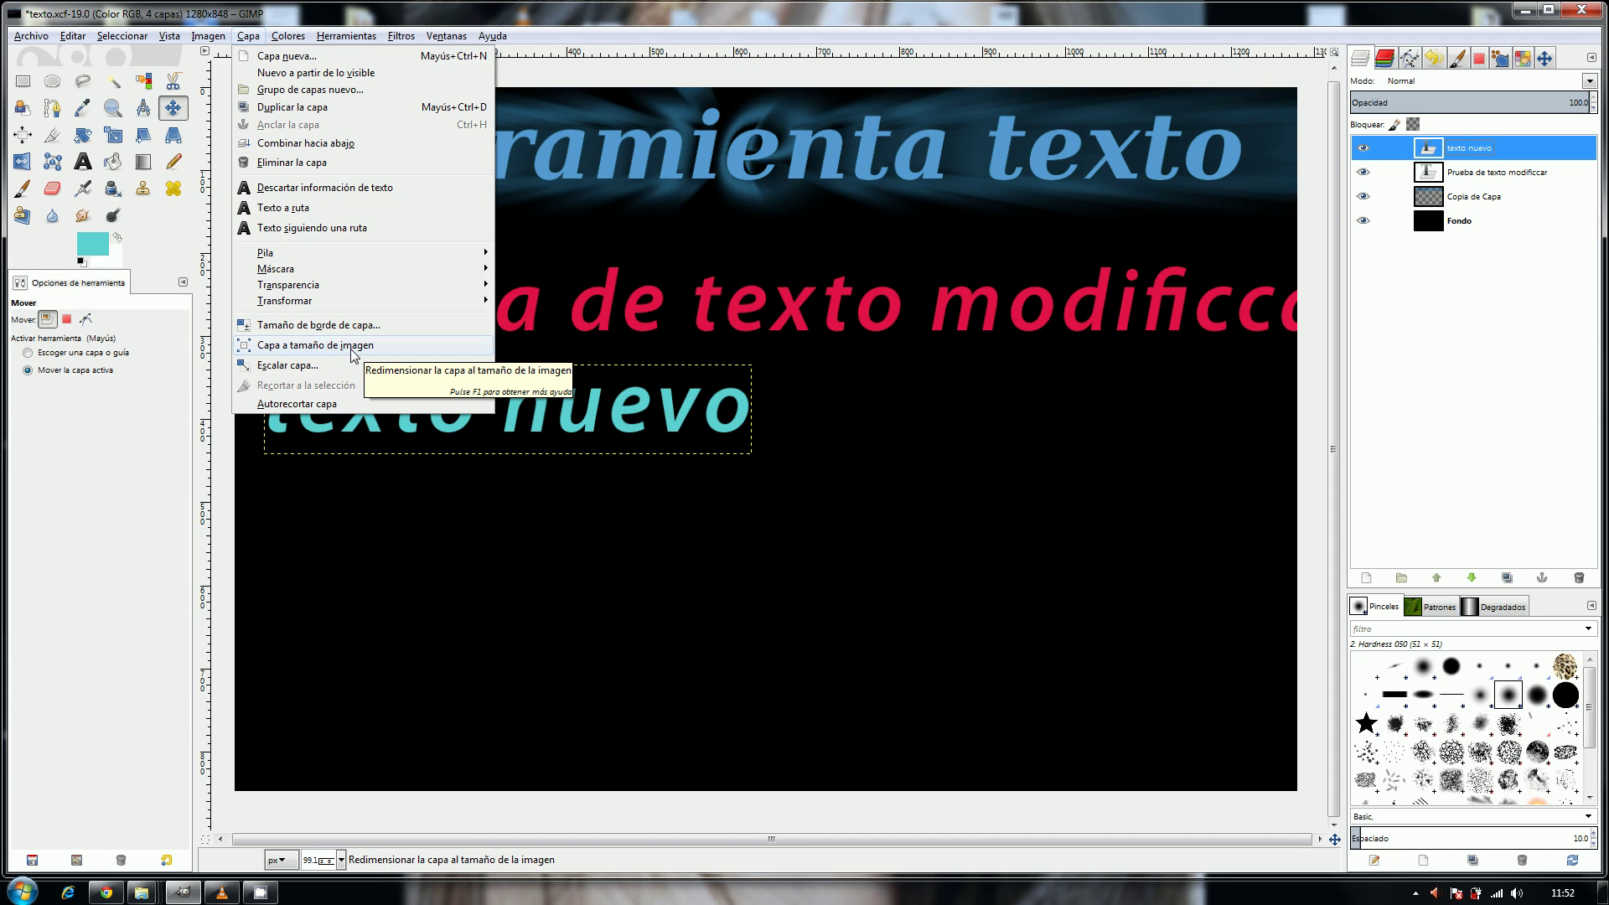
pyautogui.click(1344, 198)
pyautogui.click(411, 38)
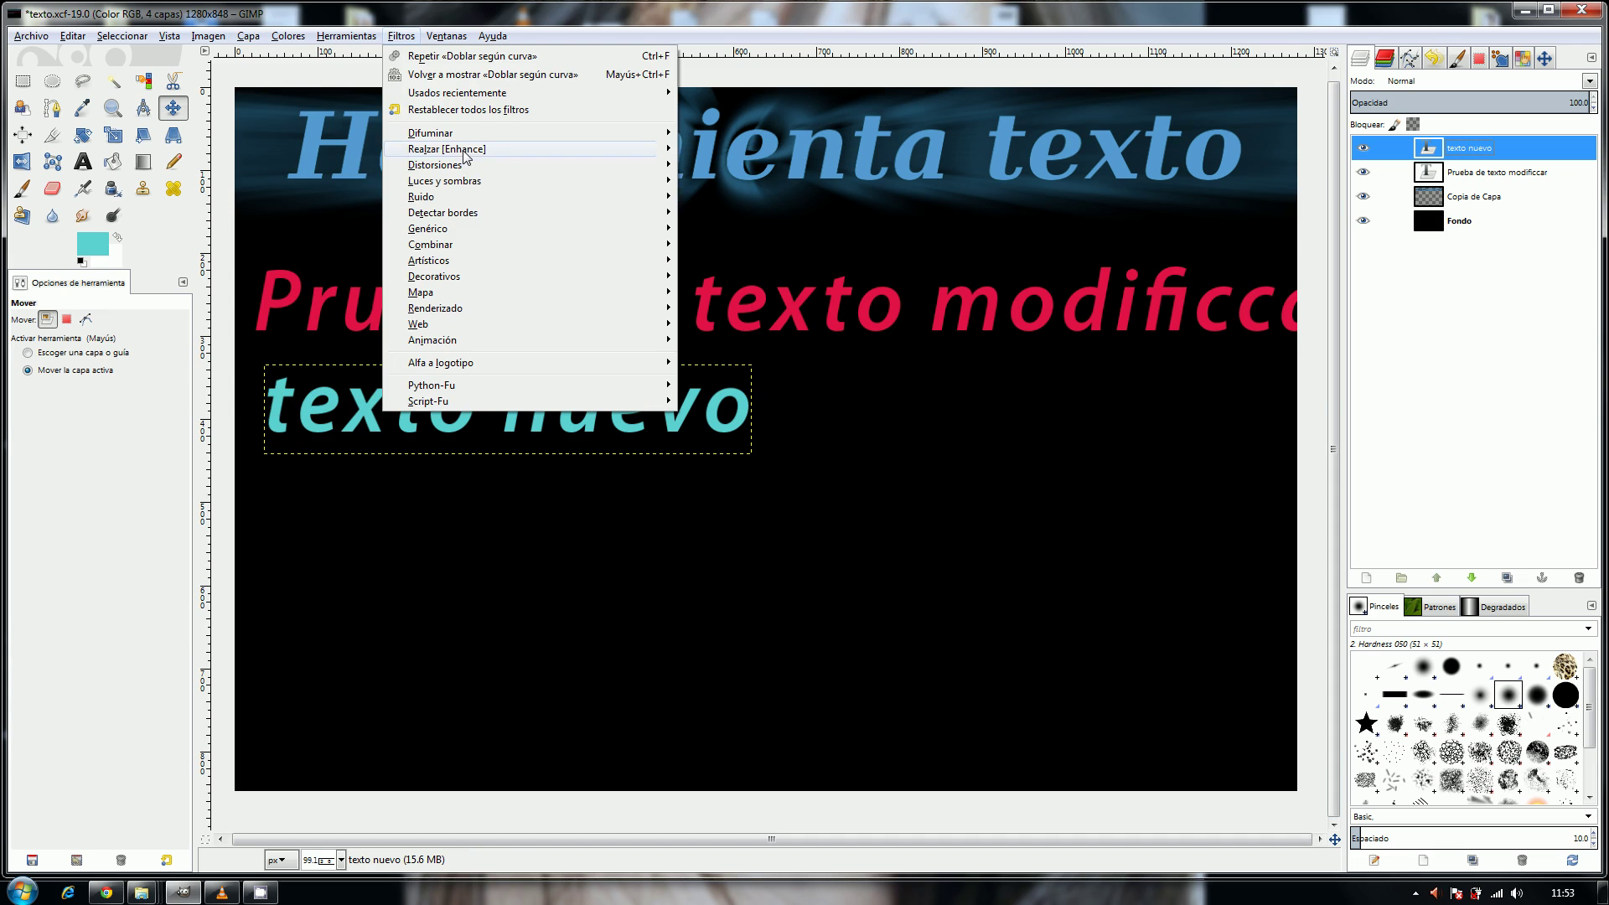
pyautogui.moveTo(479, 134)
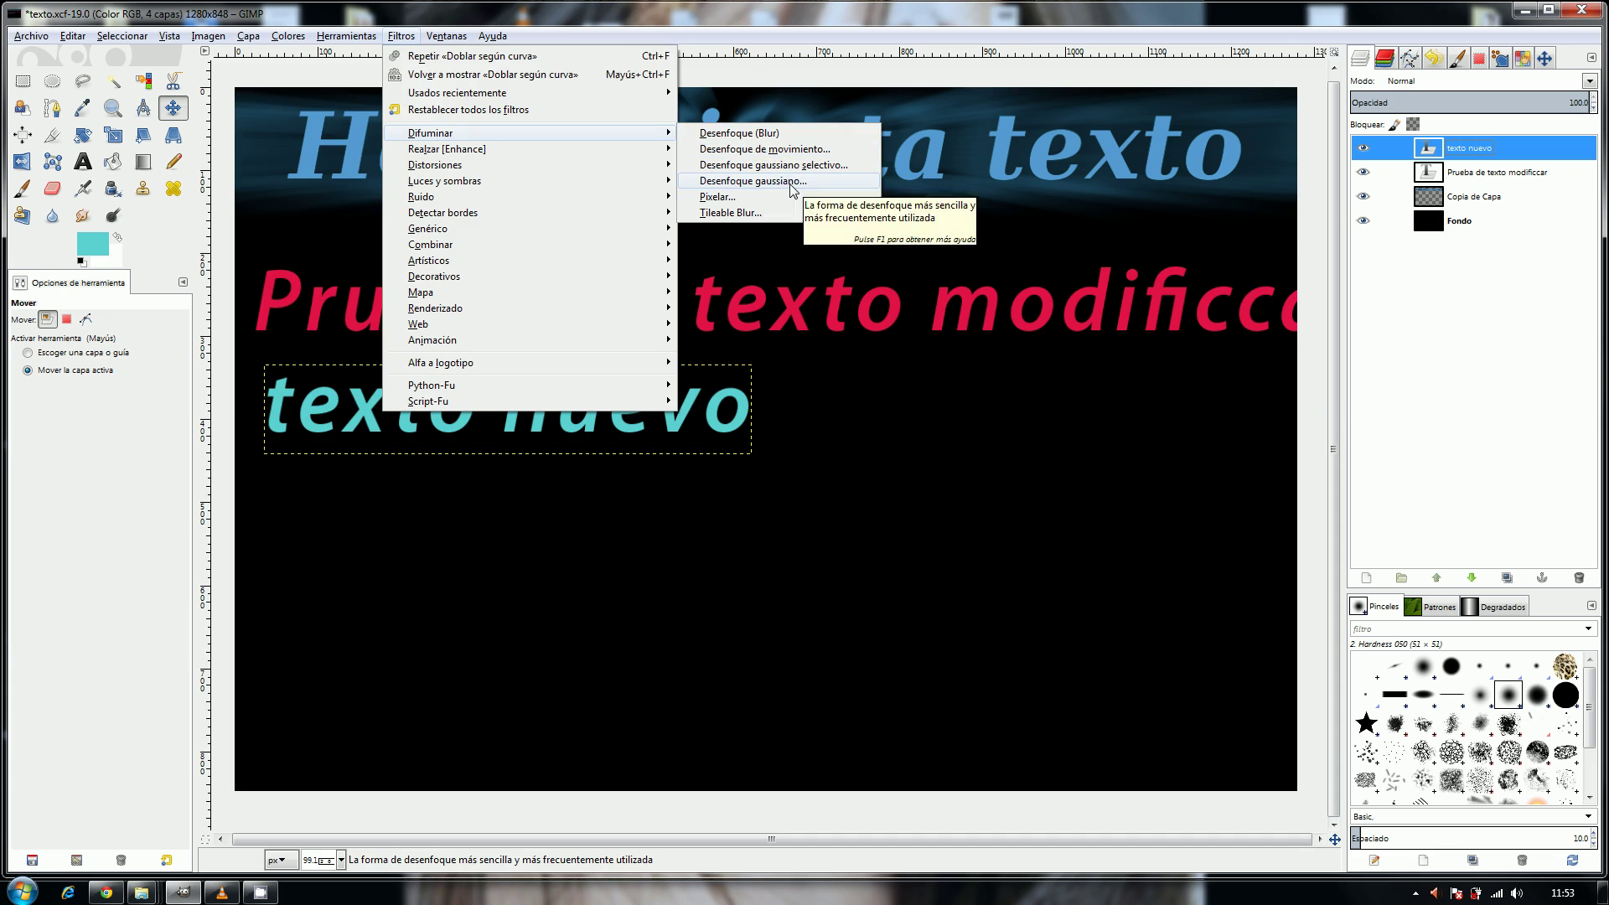
pyautogui.click(1429, 225)
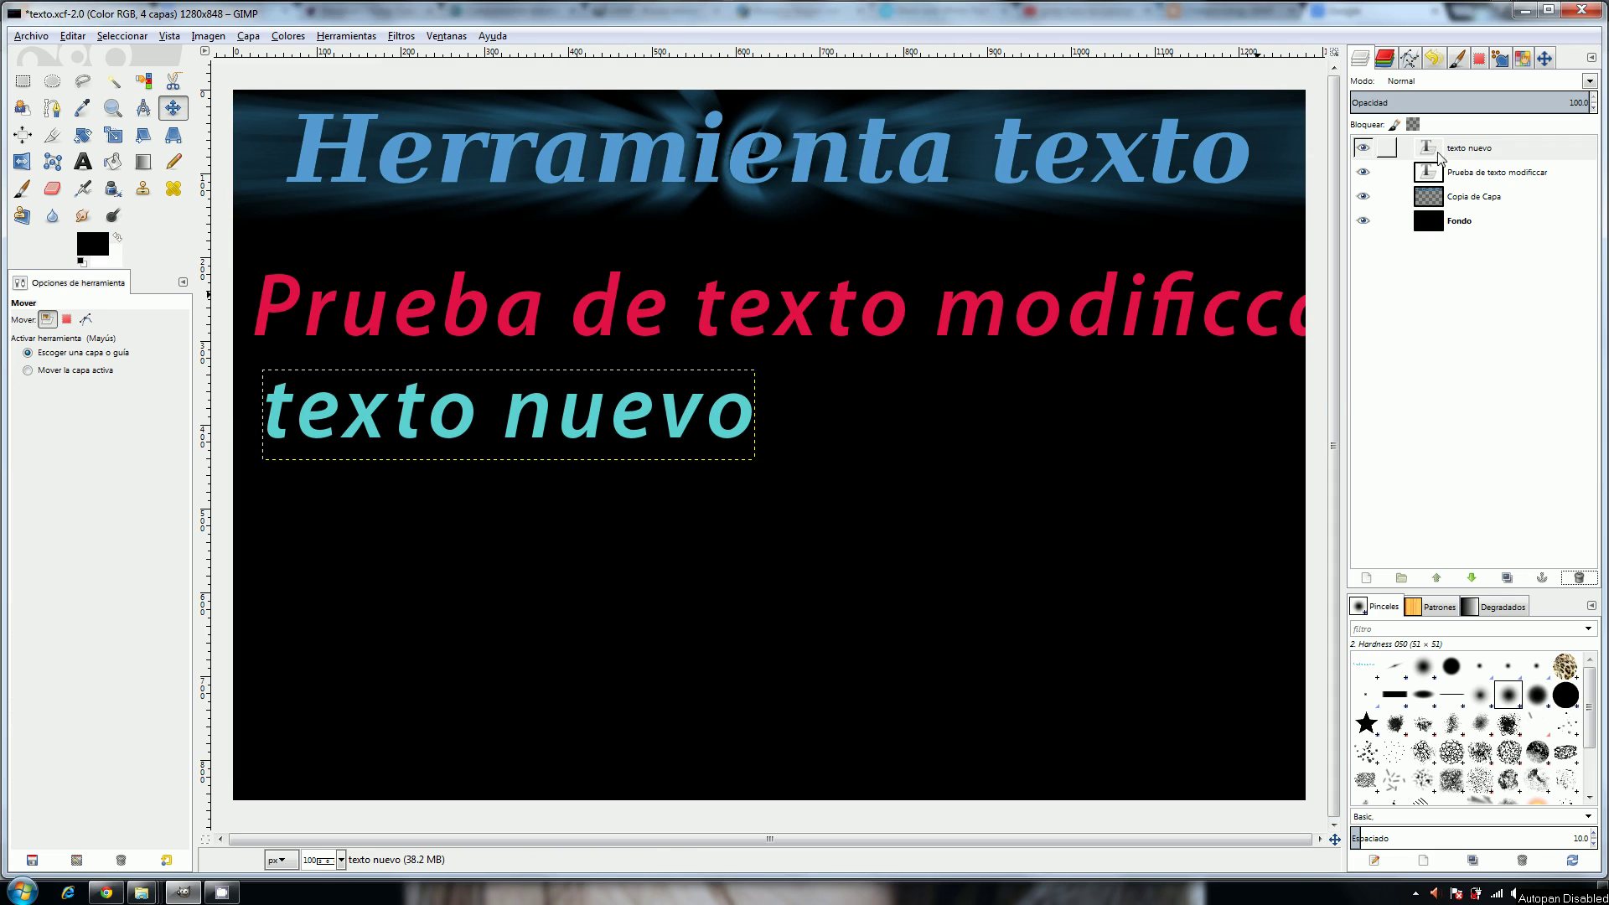
# Apply the Desplazamiento distortion filter to the texto nuevo layer, shifting vertically by 8 px.
pyautogui.click(401, 35)
pyautogui.moveTo(454, 170)
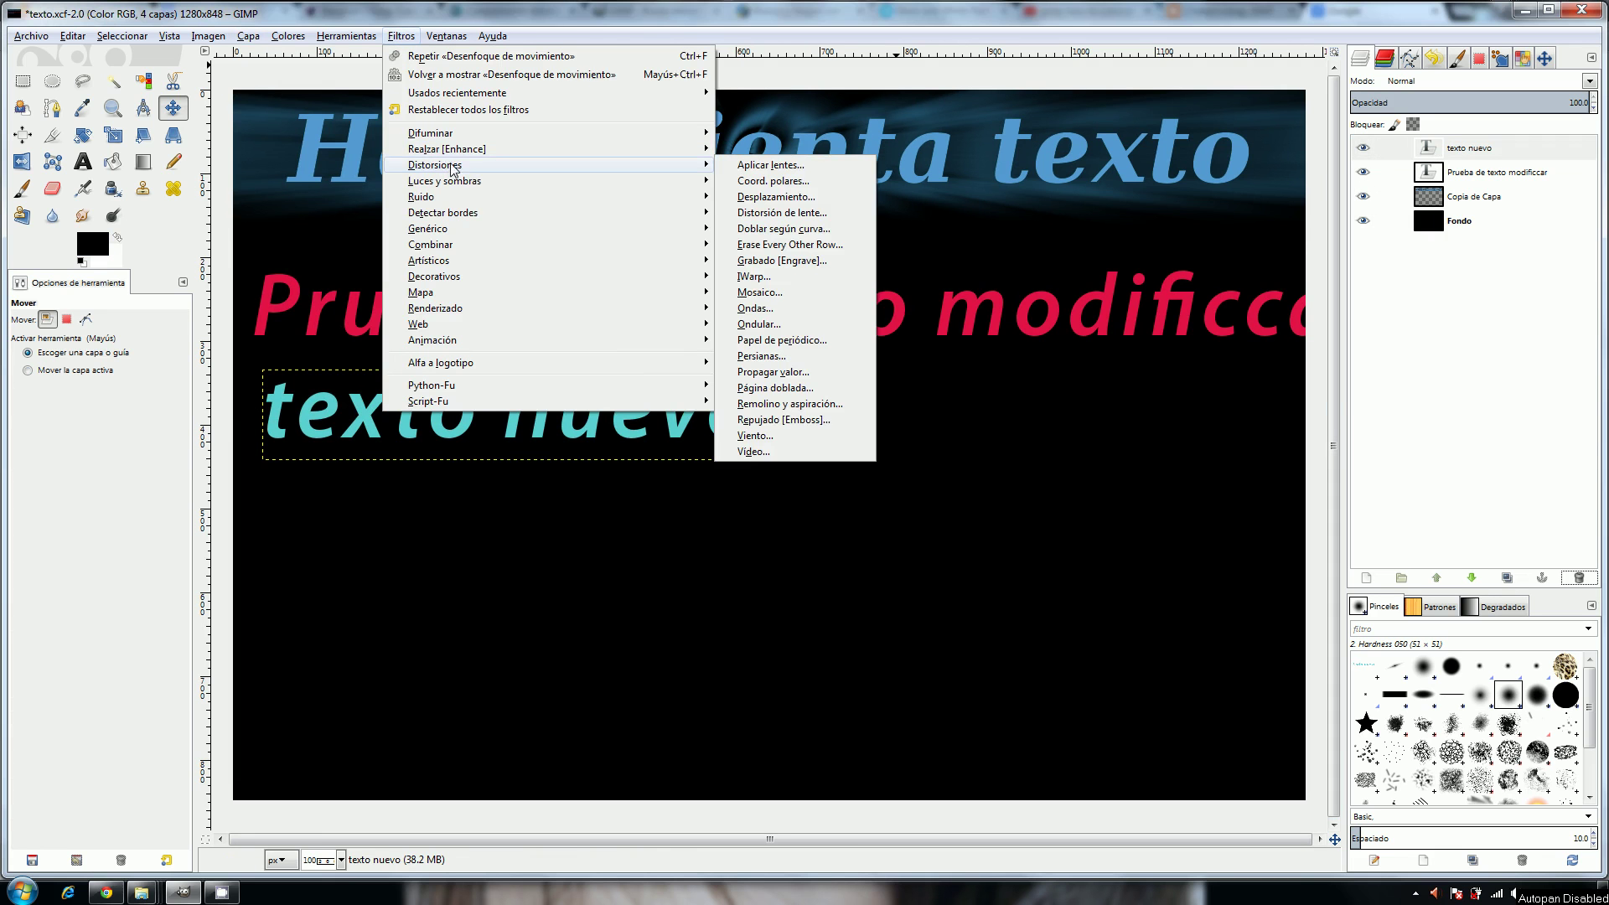
pyautogui.click(818, 205)
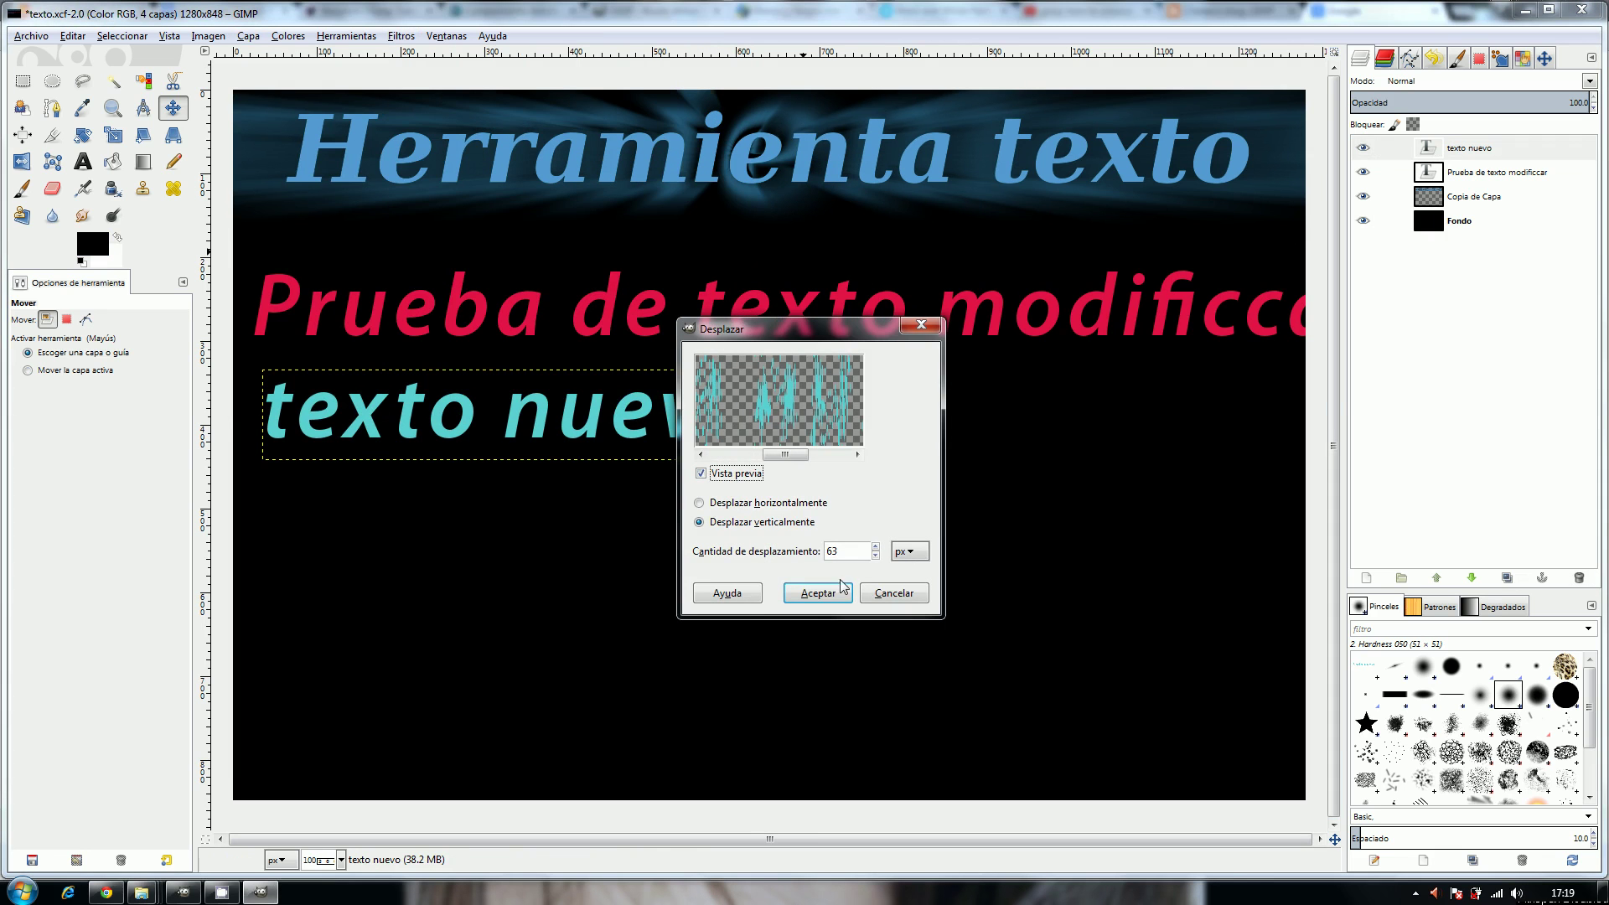
pyautogui.click(875, 554)
pyautogui.click(874, 555)
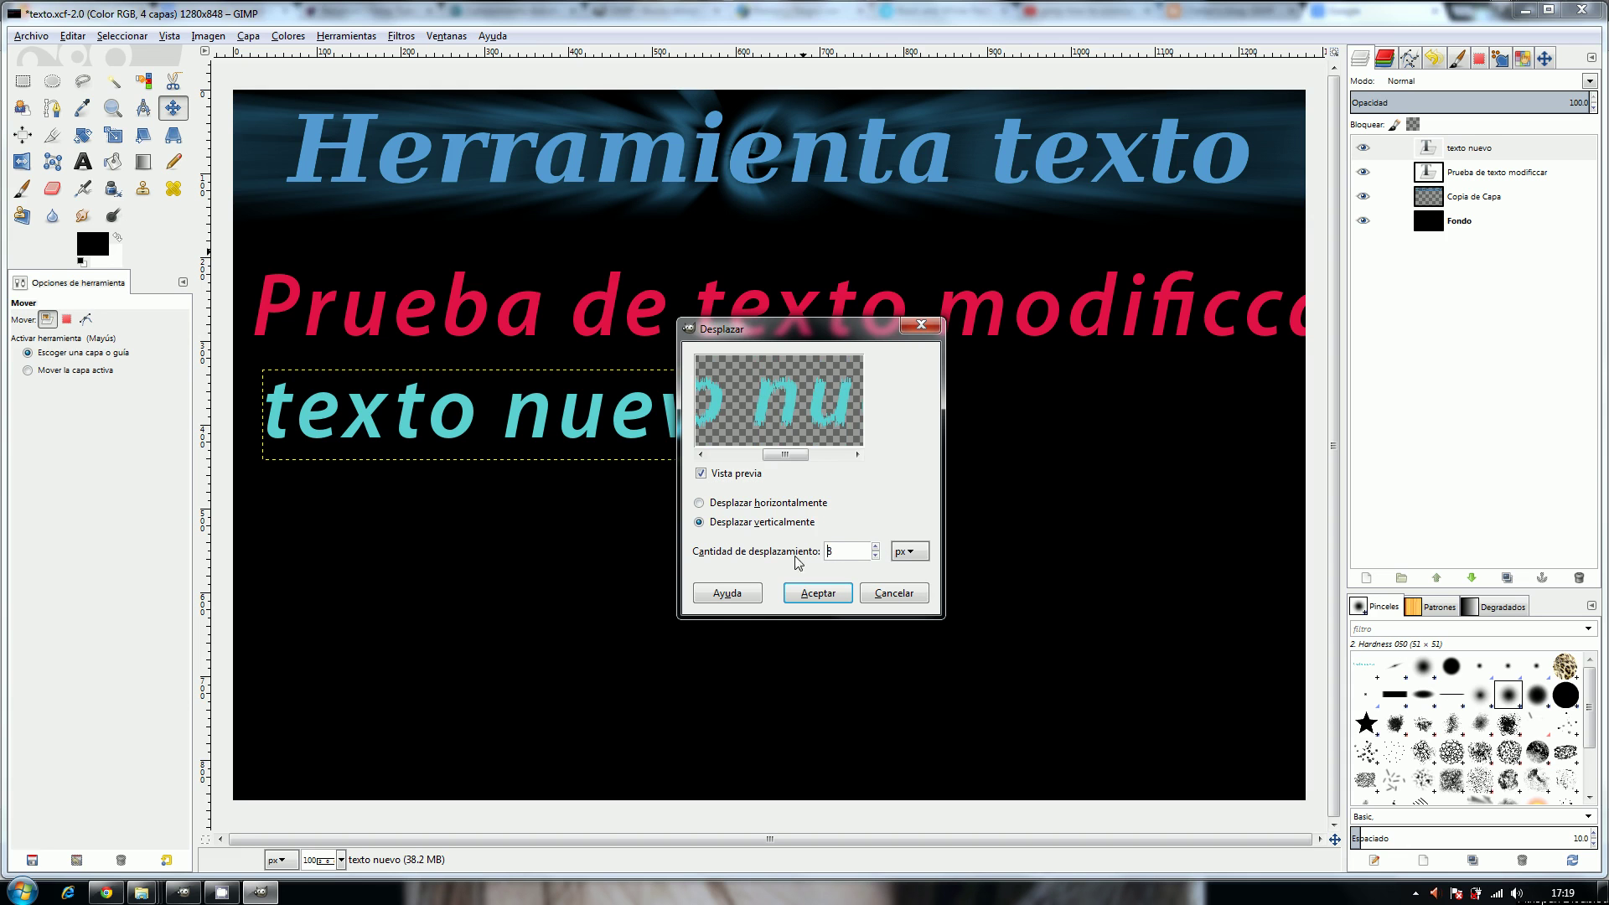
pyautogui.click(819, 601)
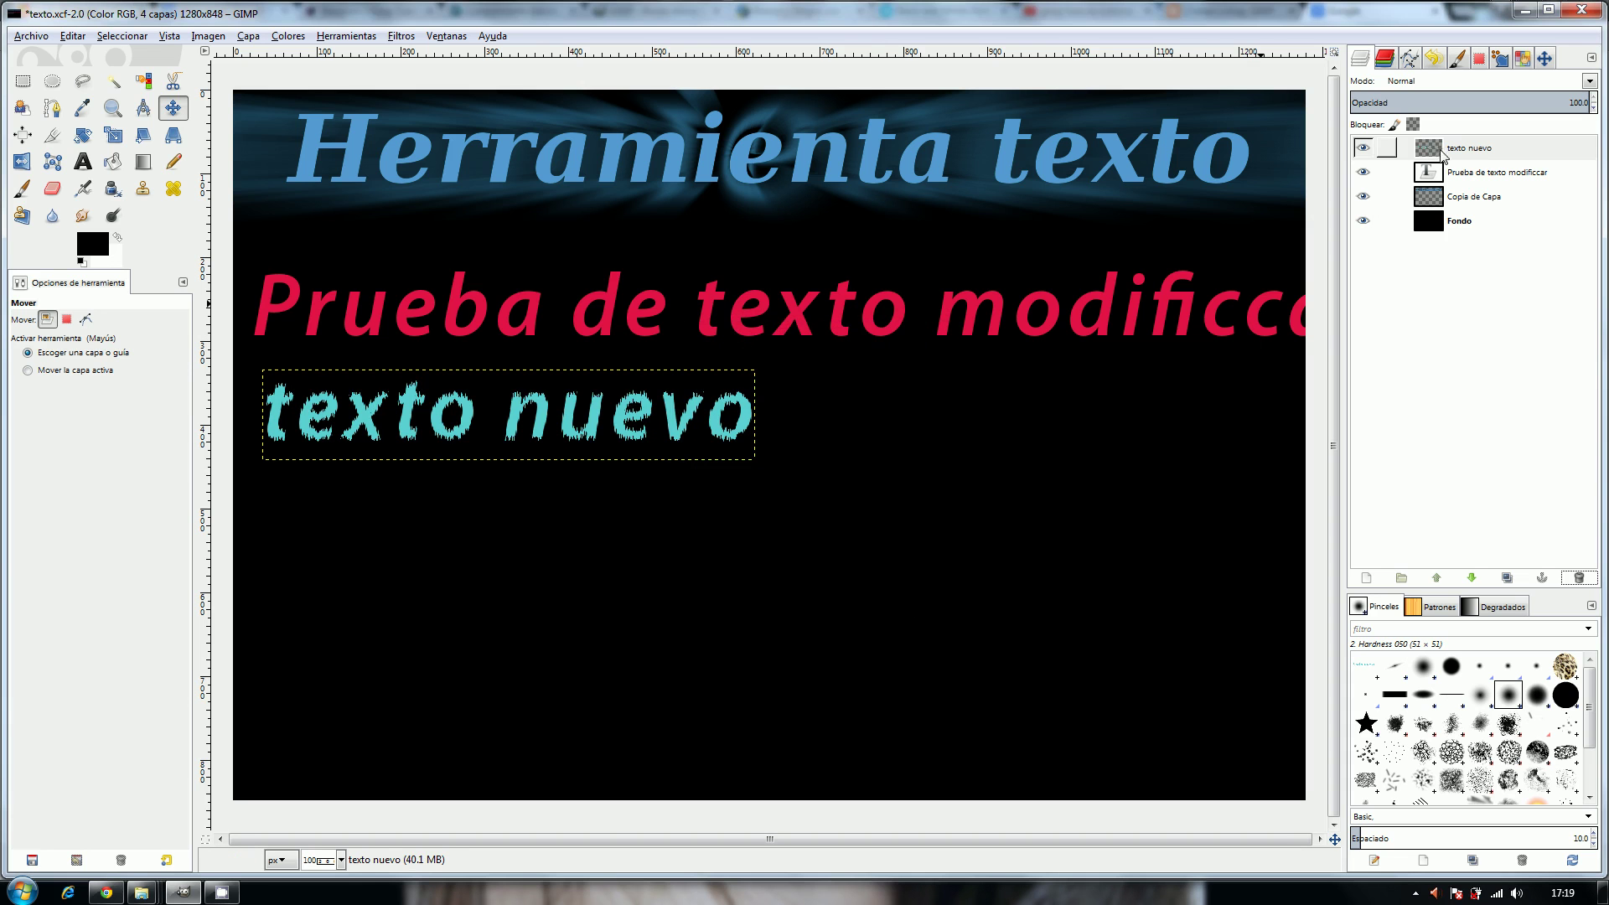
# Examine the distorted texto nuevo layer alone over transparency by temporarily hiding the other three layers.
pyautogui.click(1363, 172)
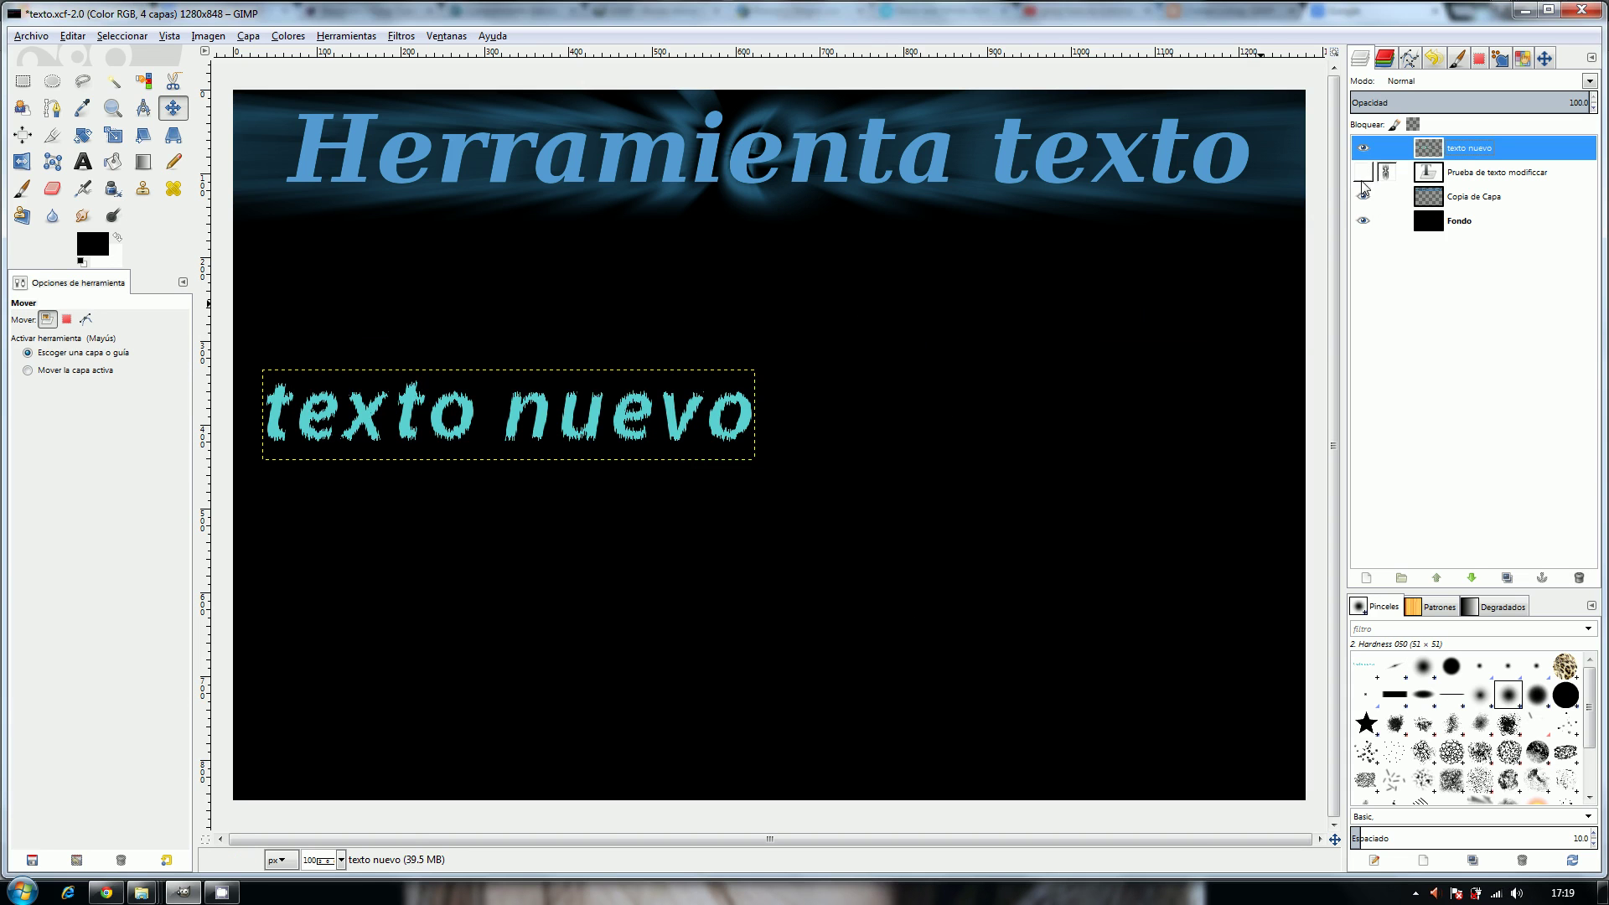
pyautogui.click(1363, 196)
pyautogui.click(1363, 220)
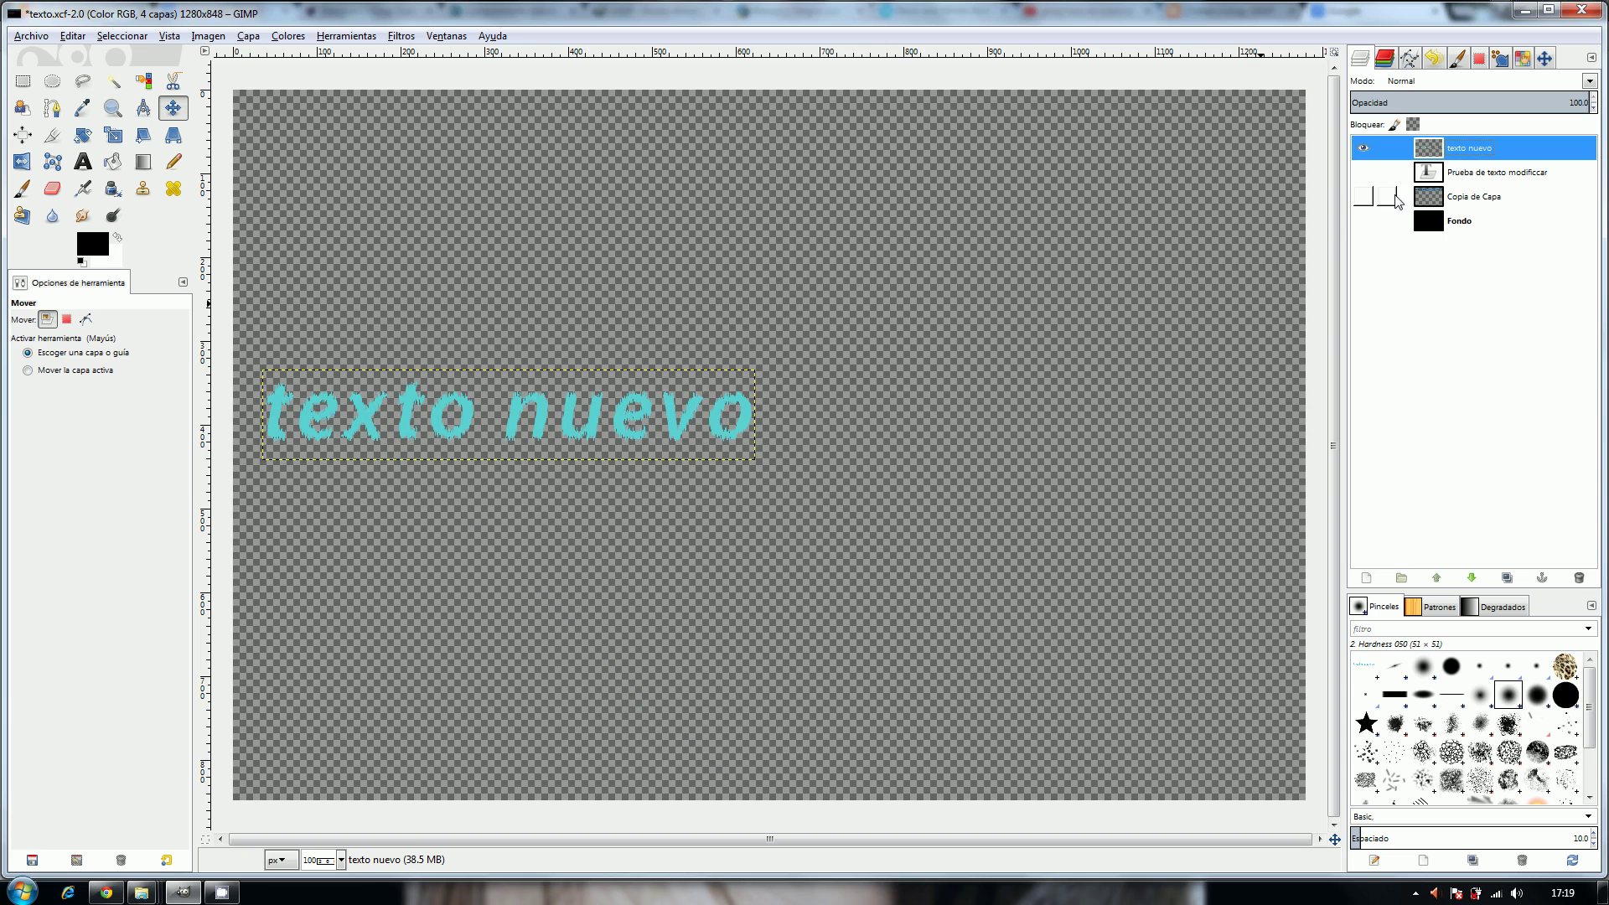
pyautogui.click(1363, 172)
pyautogui.click(1363, 196)
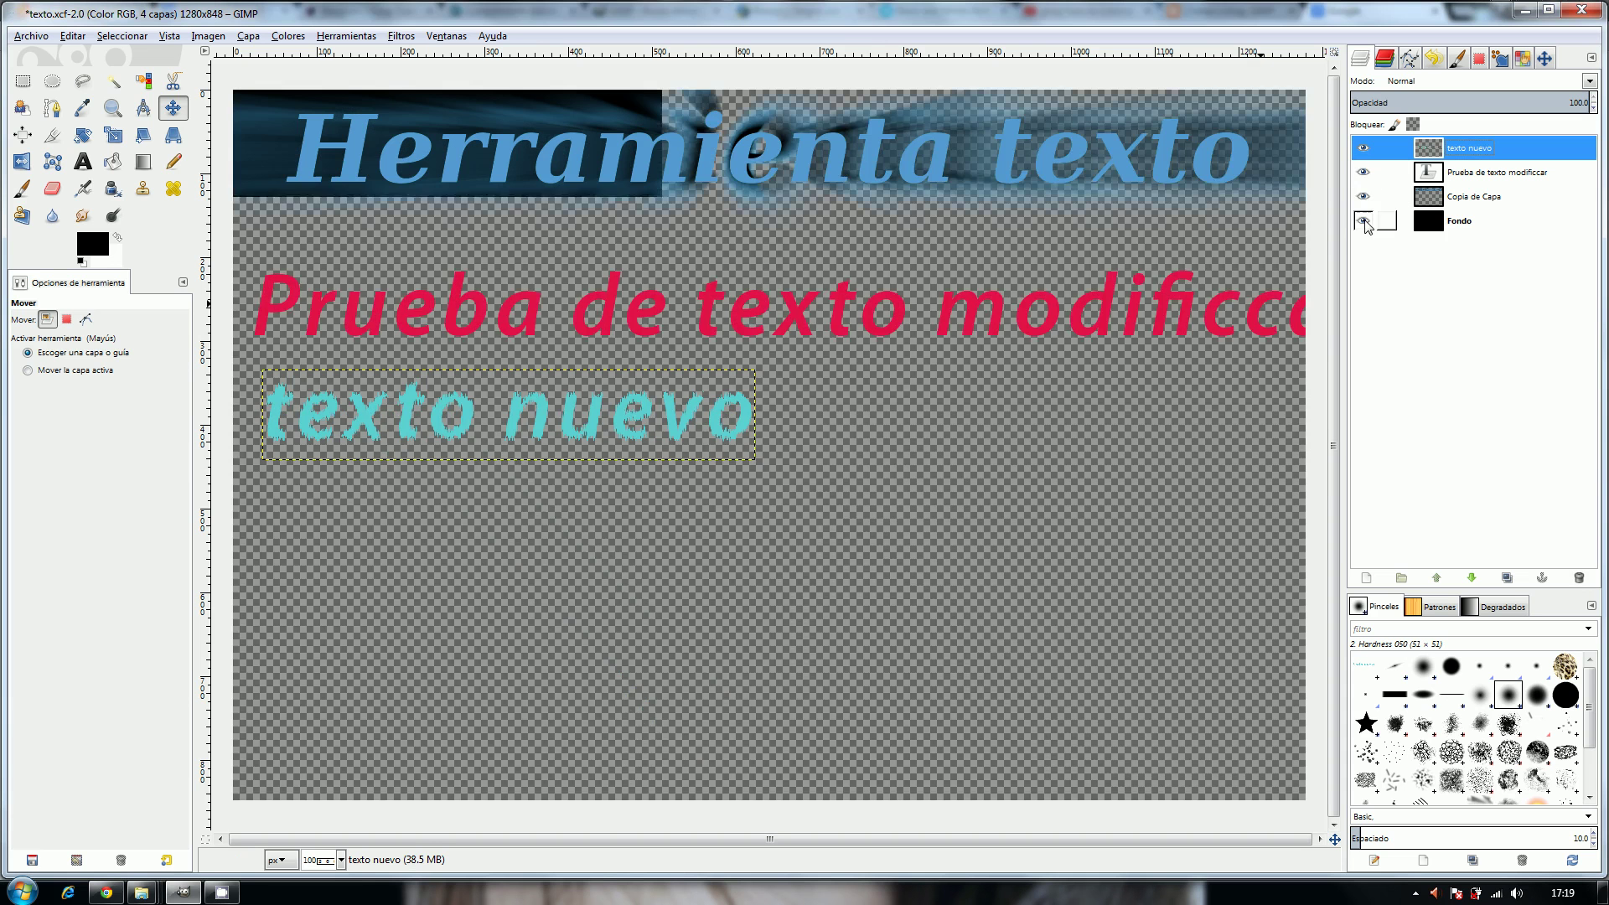
pyautogui.click(1363, 220)
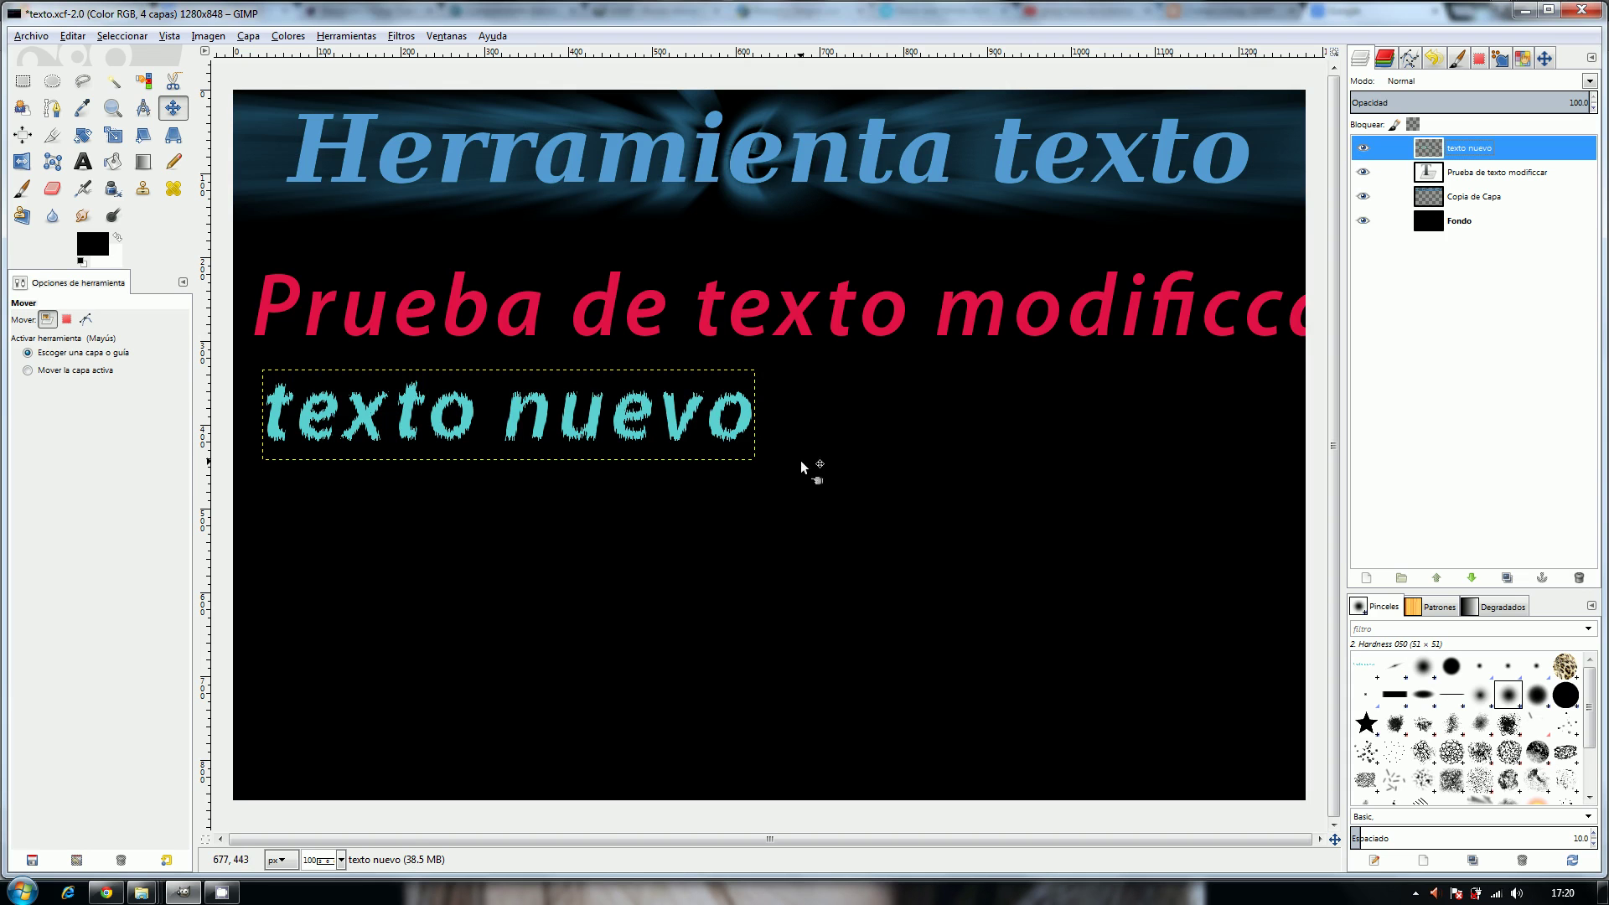
# Undo the layer visibility changes and the vertical shift filter on the texto nuevo layer.
pyautogui.click(74, 36)
pyautogui.click(84, 56)
pyautogui.hotkey('ctrl', 'z')
pyautogui.hotkey('ctrl', 'z')
pyautogui.hotkey('ctrl', 'z')
pyautogui.hotkey('ctrl', 'z')
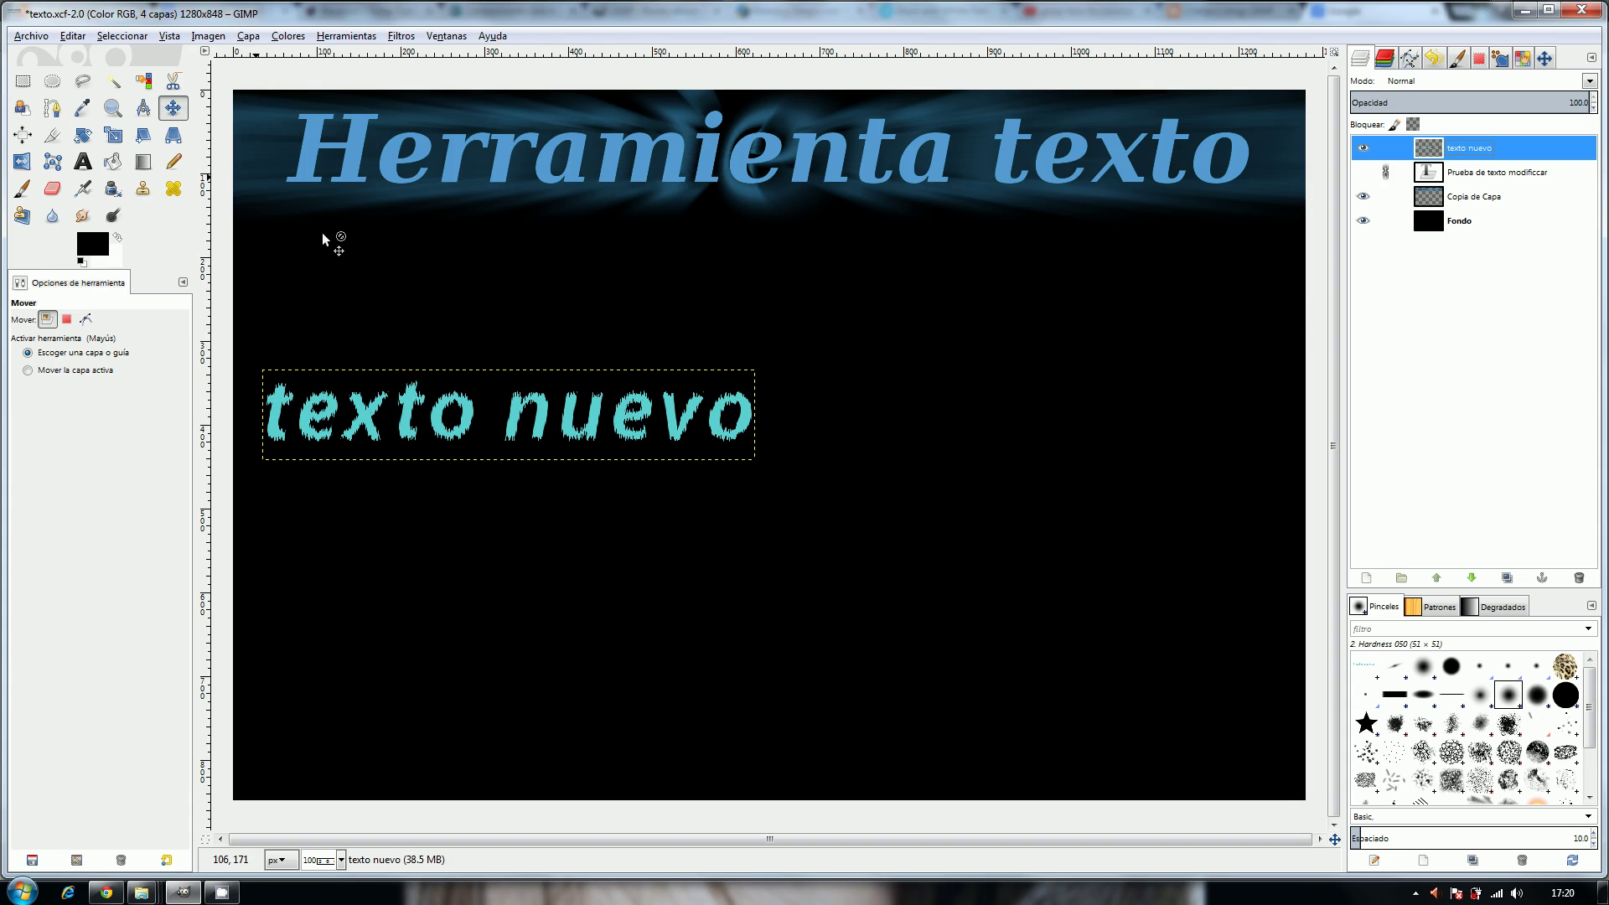
pyautogui.hotkey('ctrl', 'z')
pyautogui.hotkey('ctrl', 'z')
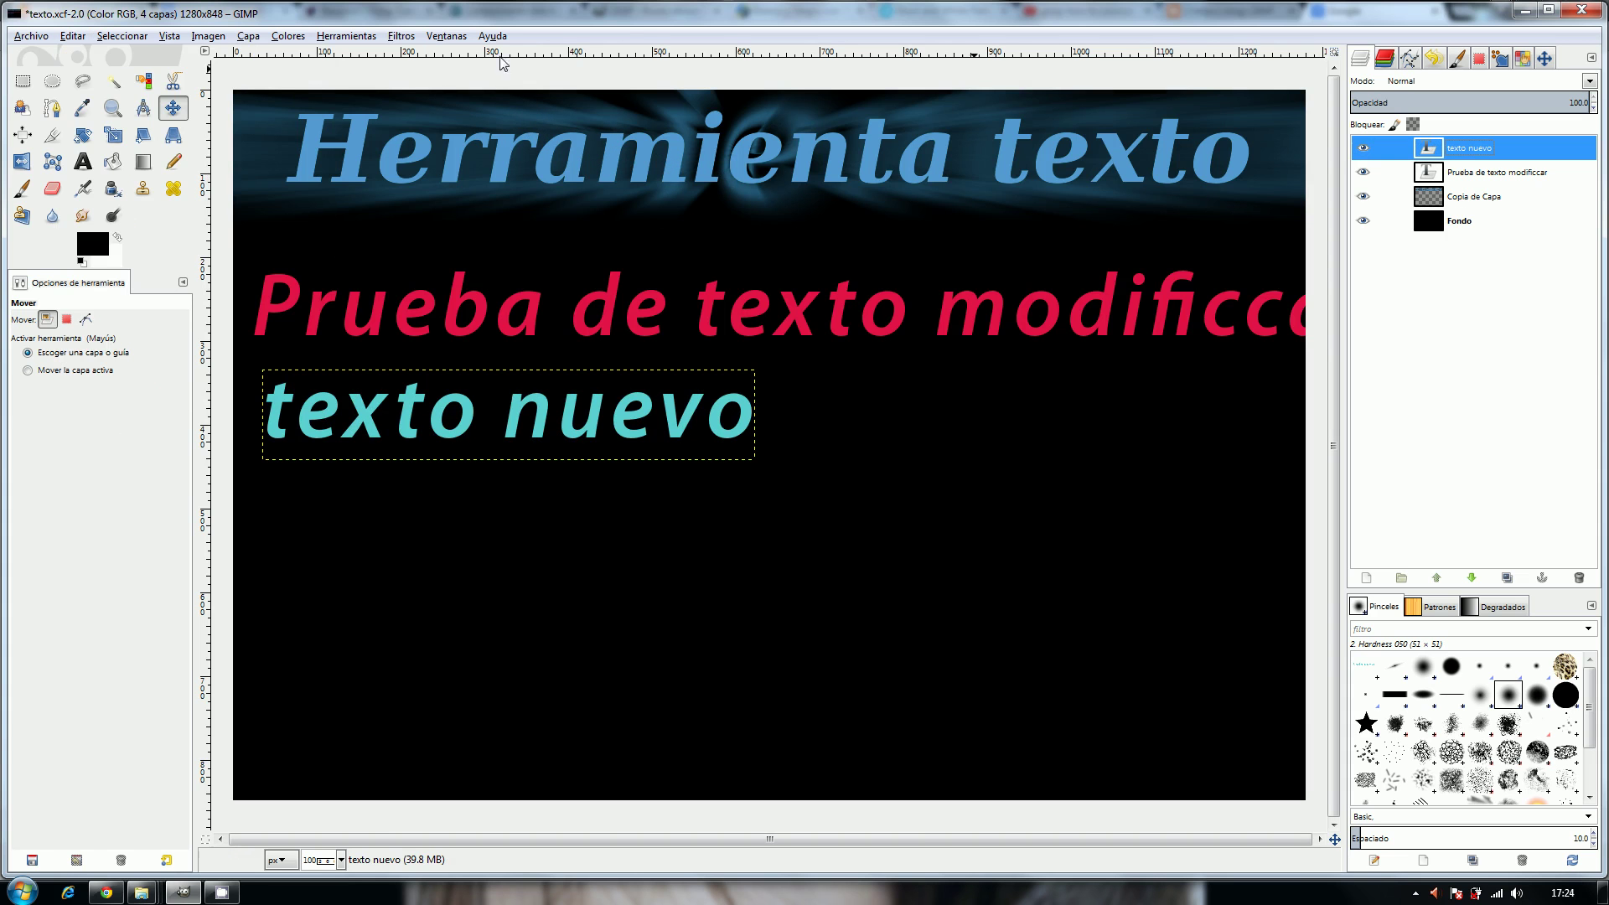
# Duplicate the texto nuevo layer and expand the duplicate to the image size.
pyautogui.click(248, 36)
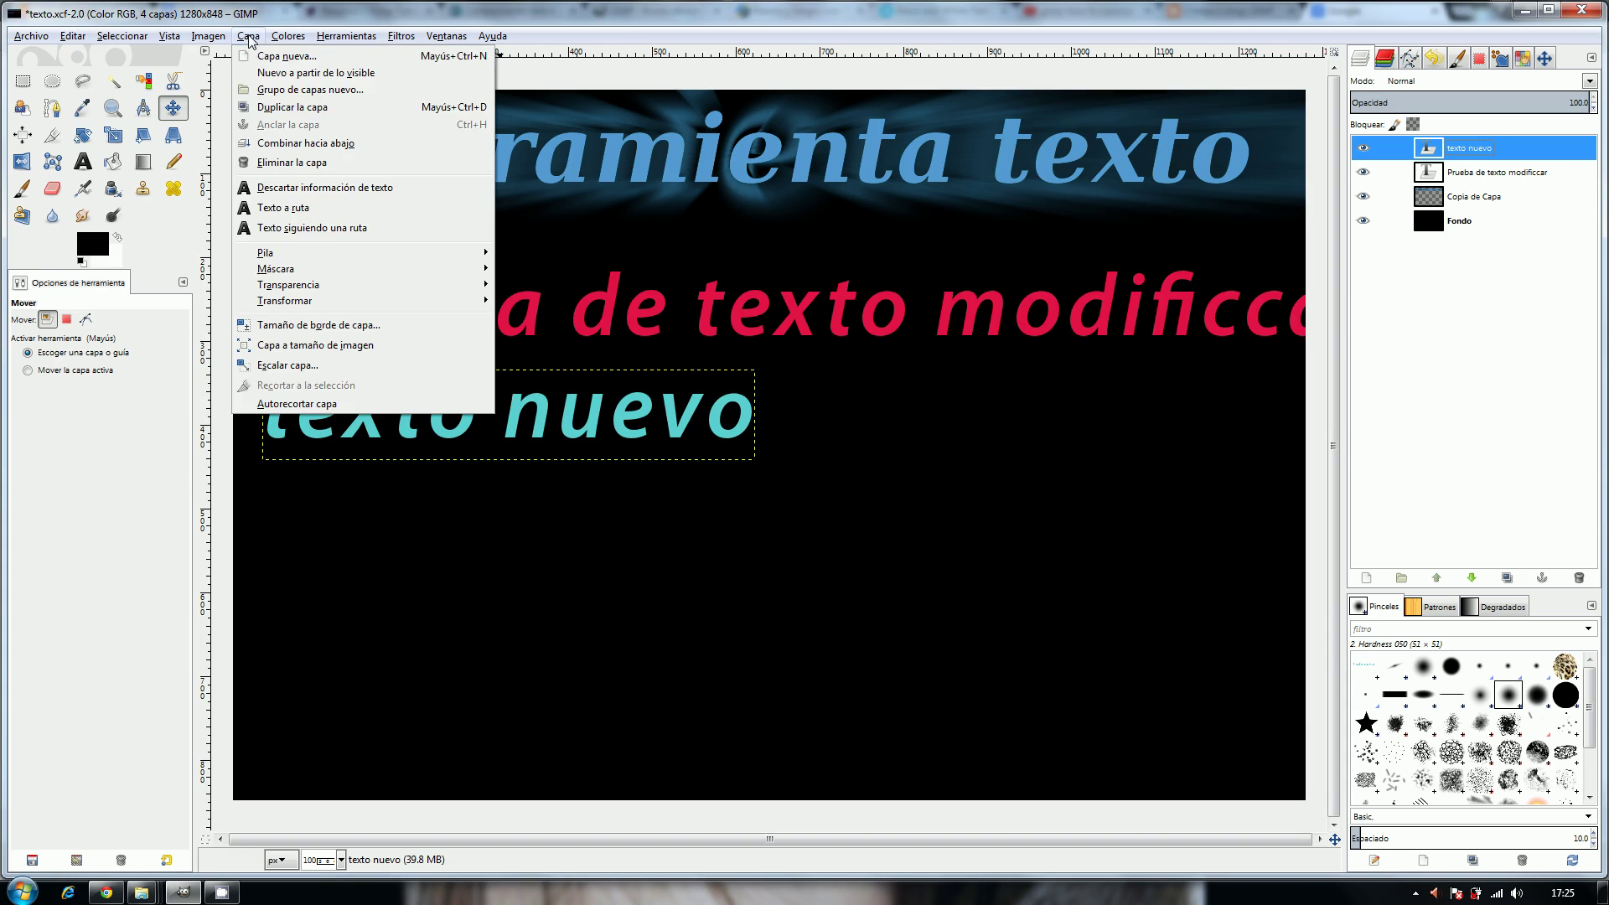
pyautogui.click(271, 108)
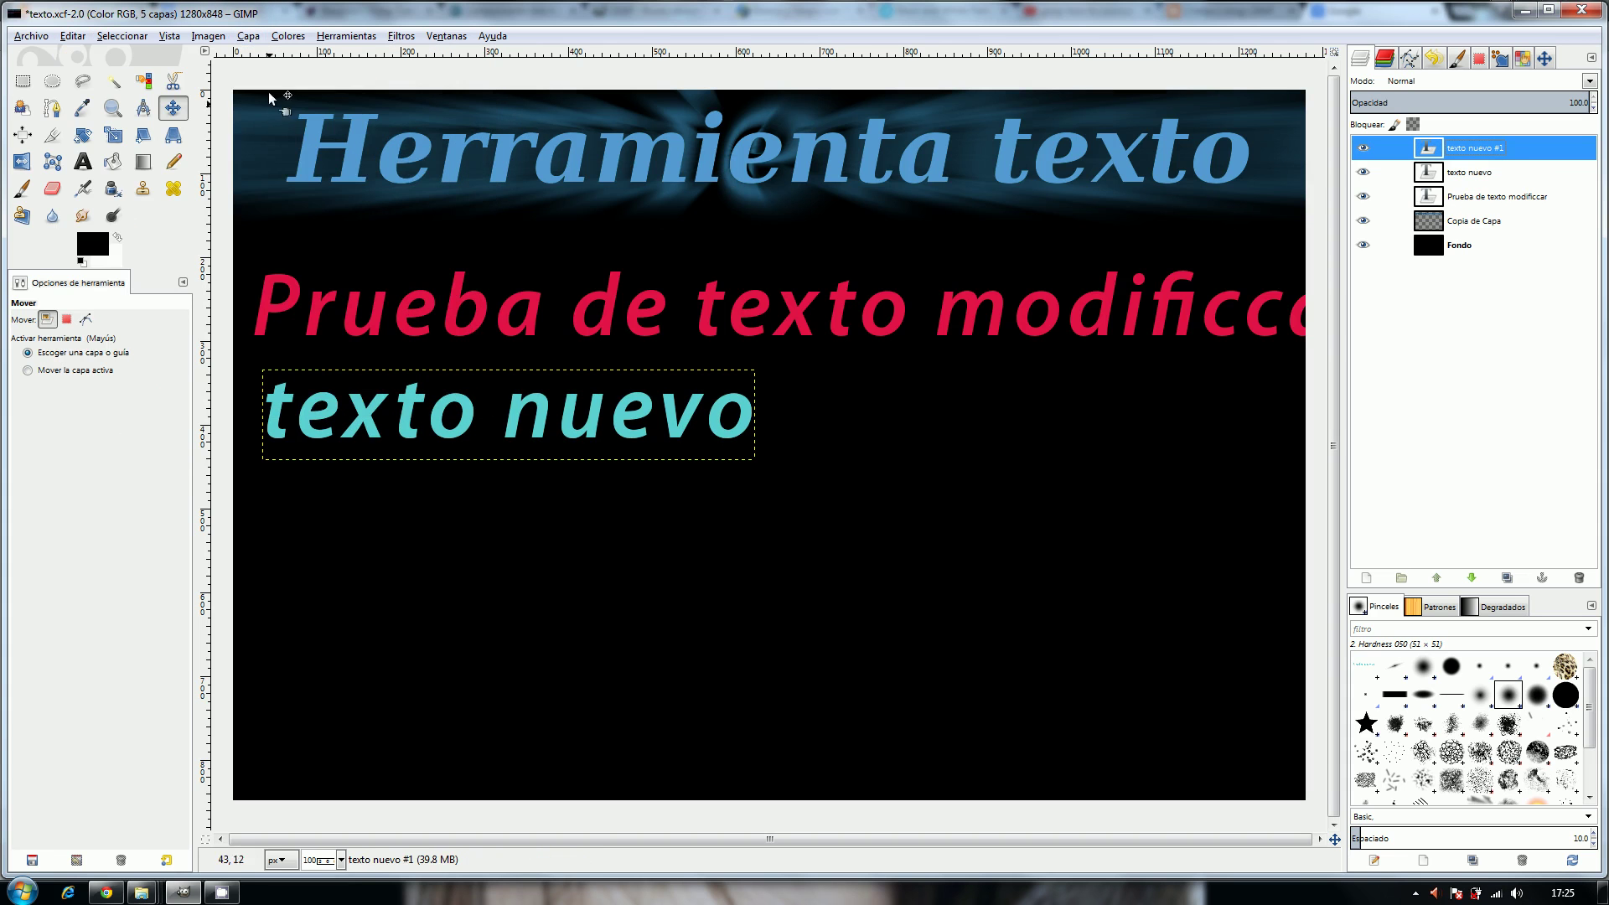
pyautogui.click(256, 37)
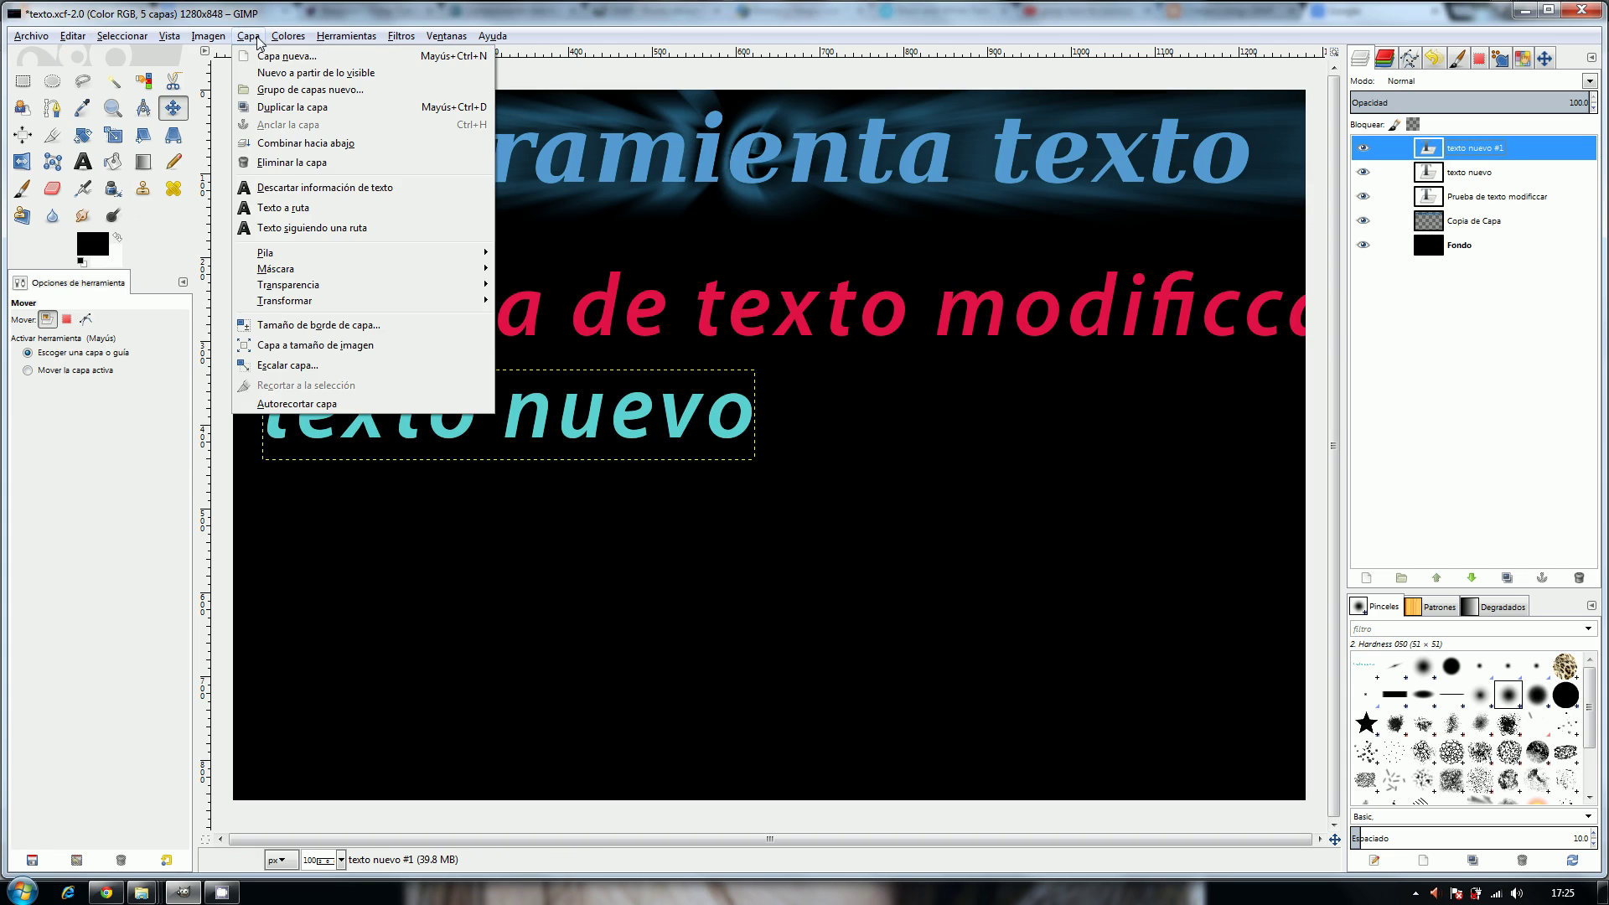
pyautogui.click(365, 347)
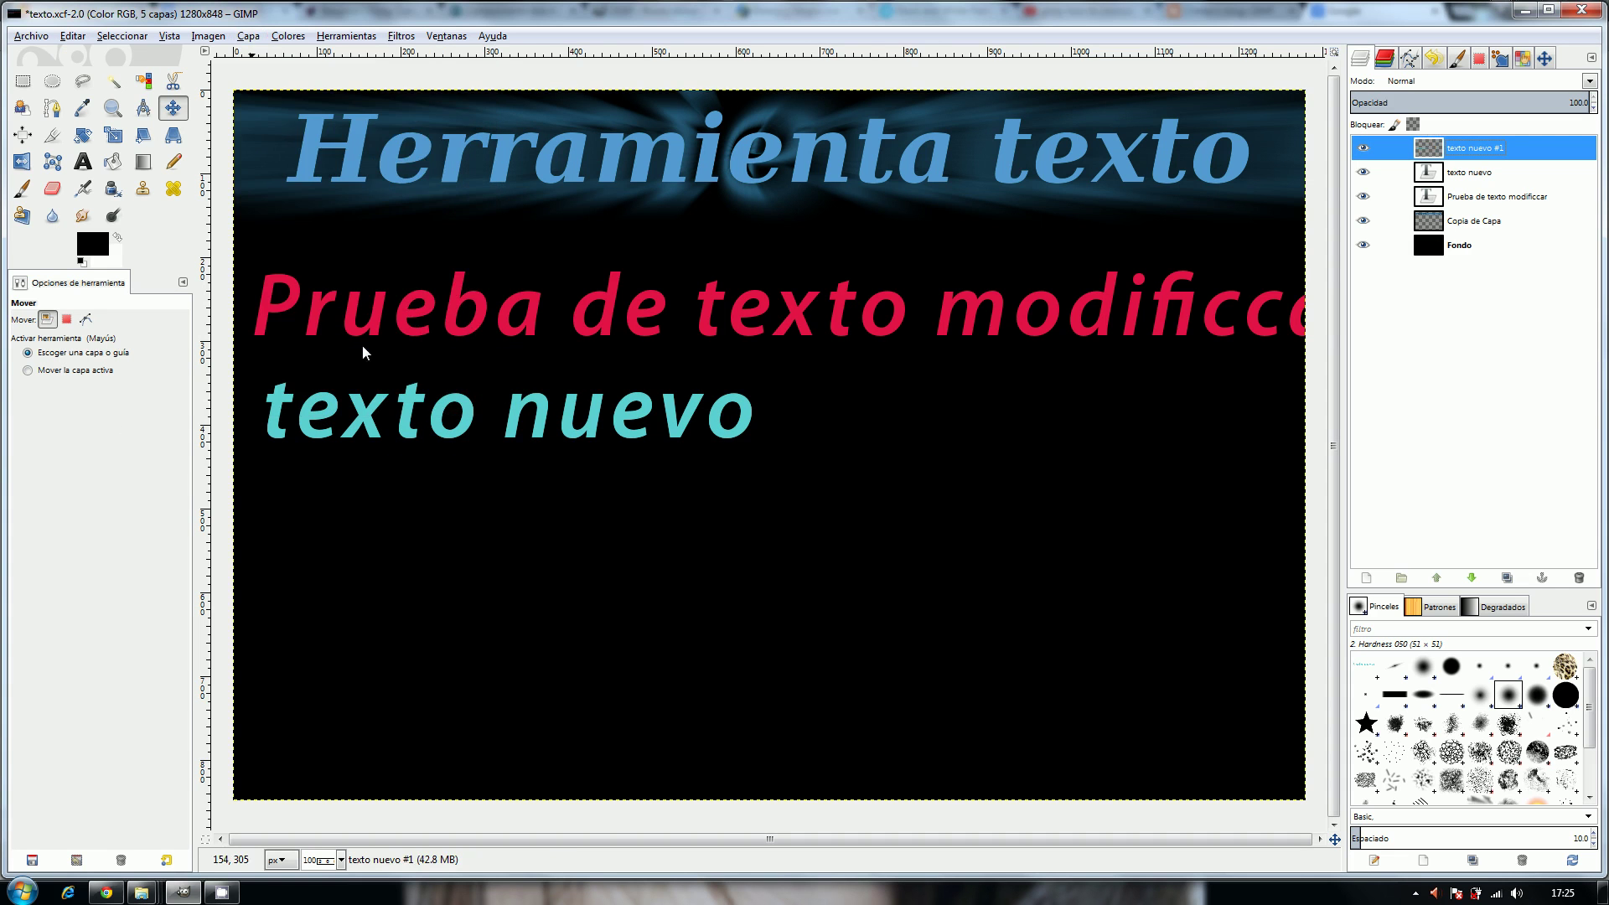
# Apply a zoom (Acercamiento) motion blur centred at X 360, Y 384 px to the duplicated text layer, with a slightly increased length.
pyautogui.click(401, 38)
pyautogui.moveTo(481, 134)
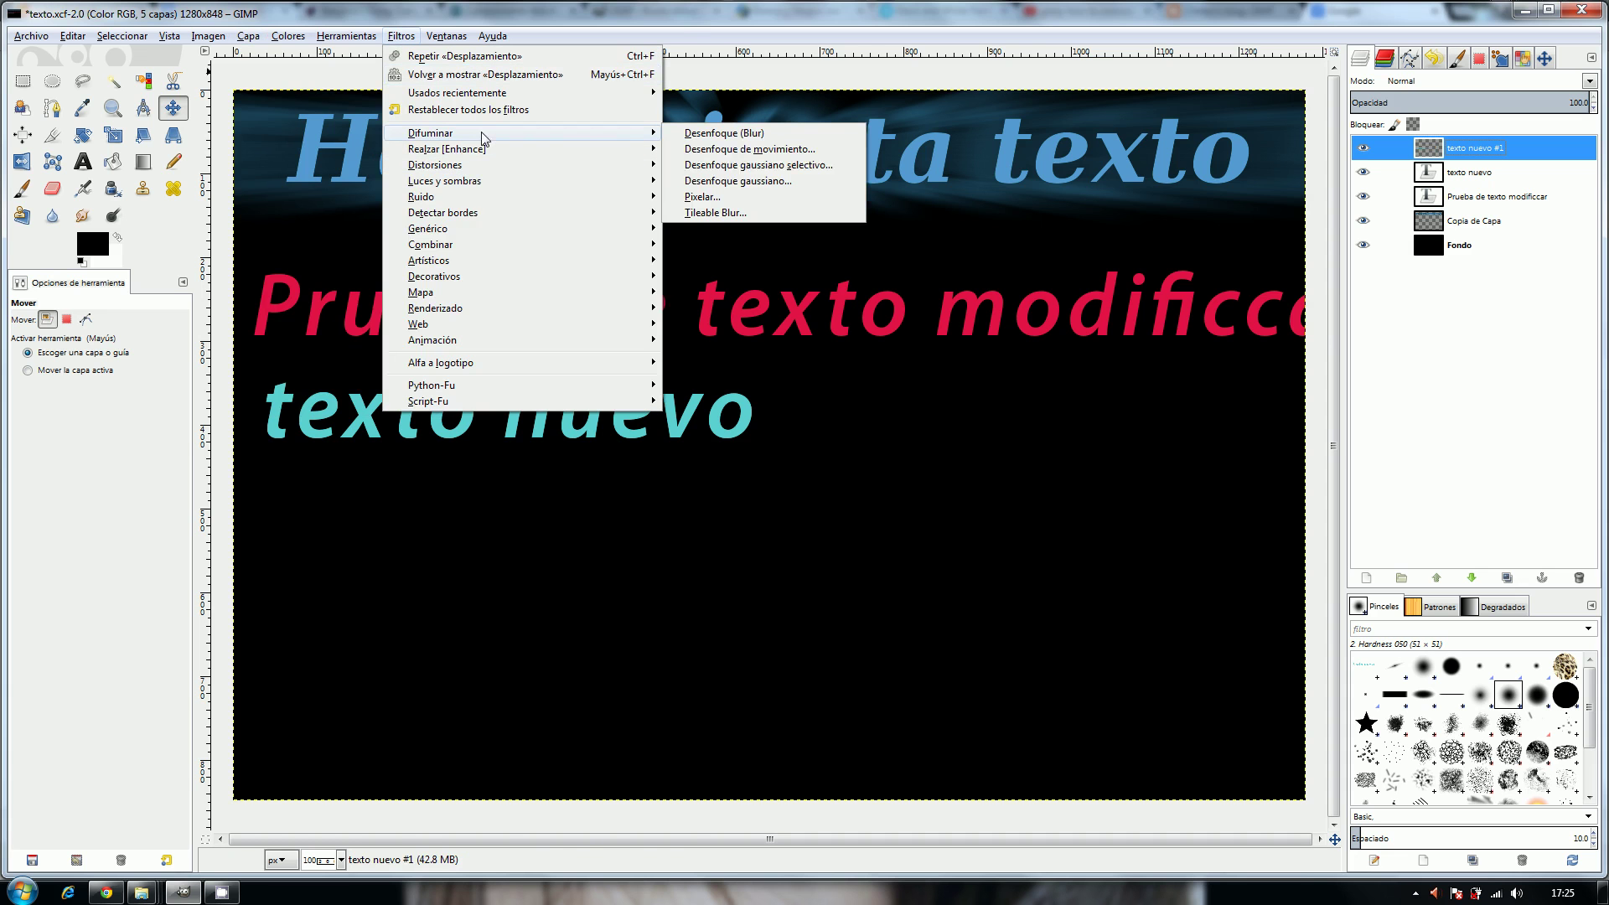
pyautogui.click(793, 148)
pyautogui.moveTo(785, 230); pyautogui.dragTo(874, 102)
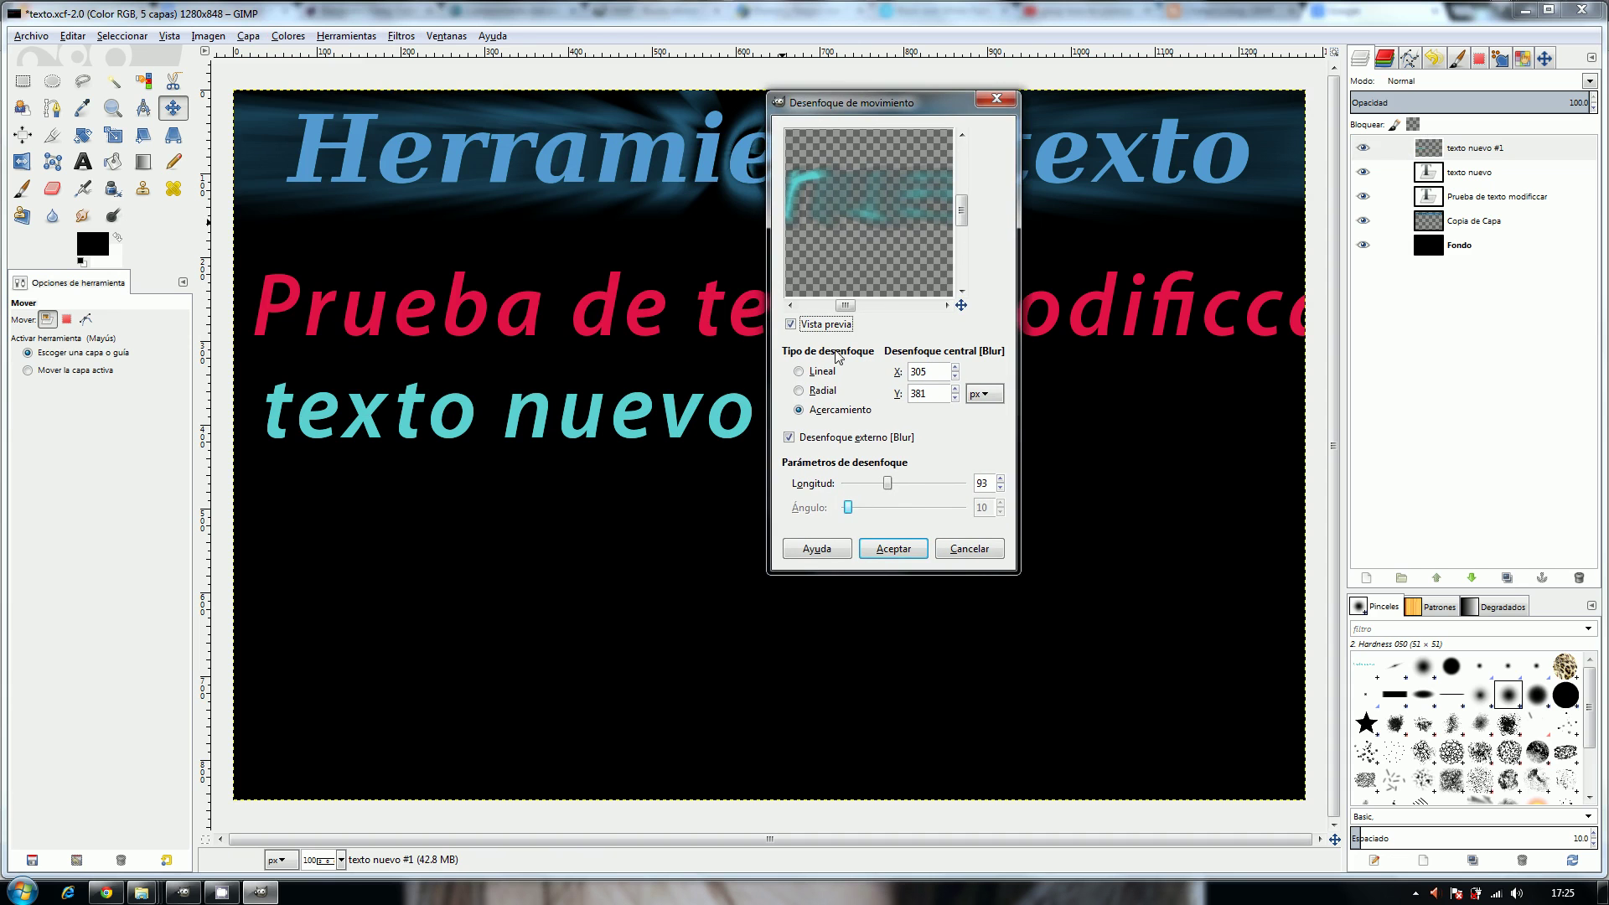
pyautogui.click(829, 410)
pyautogui.doubleClick(920, 371)
pyautogui.write('360')
pyautogui.doubleClick(917, 392)
pyautogui.write('3')
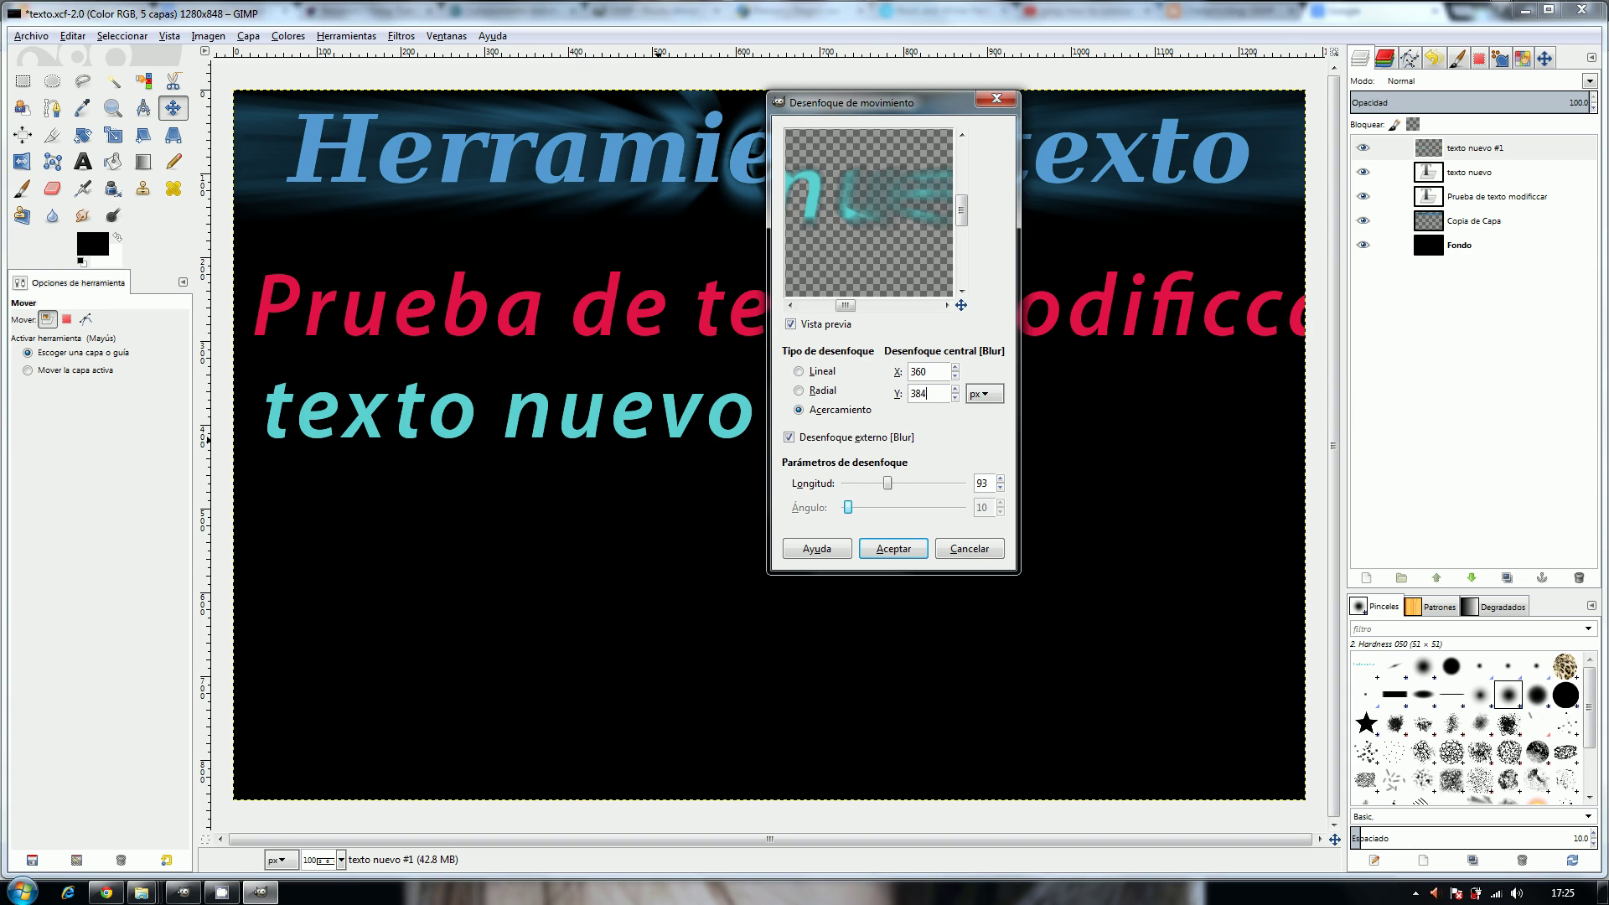
pyautogui.moveTo(888, 483); pyautogui.dragTo(892, 482)
pyautogui.click(887, 548)
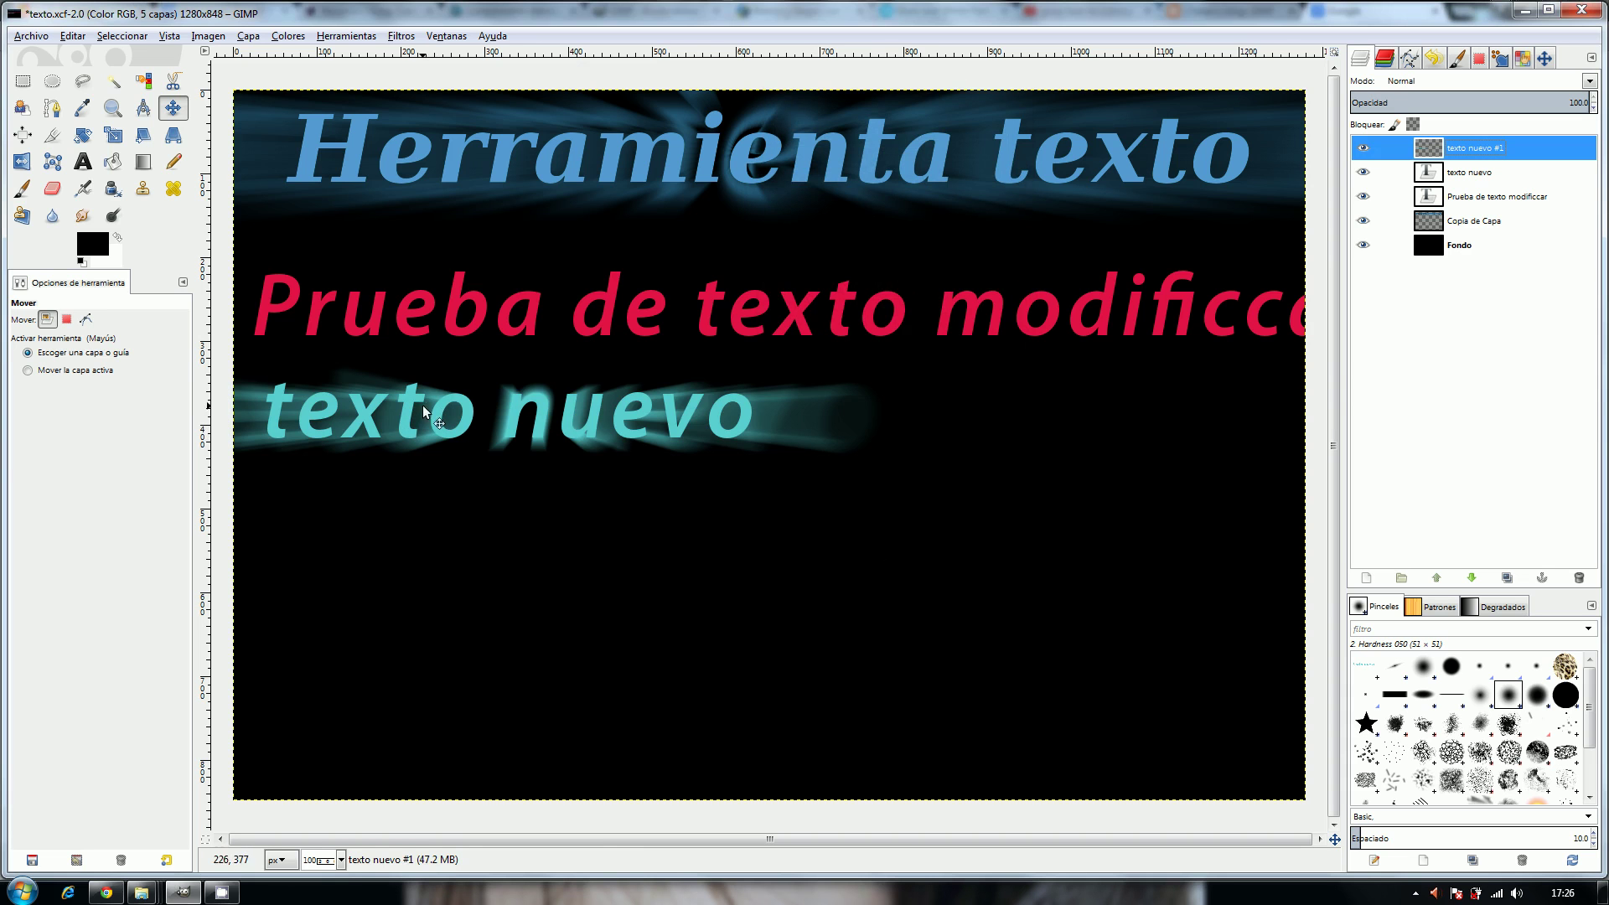
# Repeat the motion blur on the duplicated text layer and lower it beneath the texto nuevo layer.
pyautogui.click(409, 36)
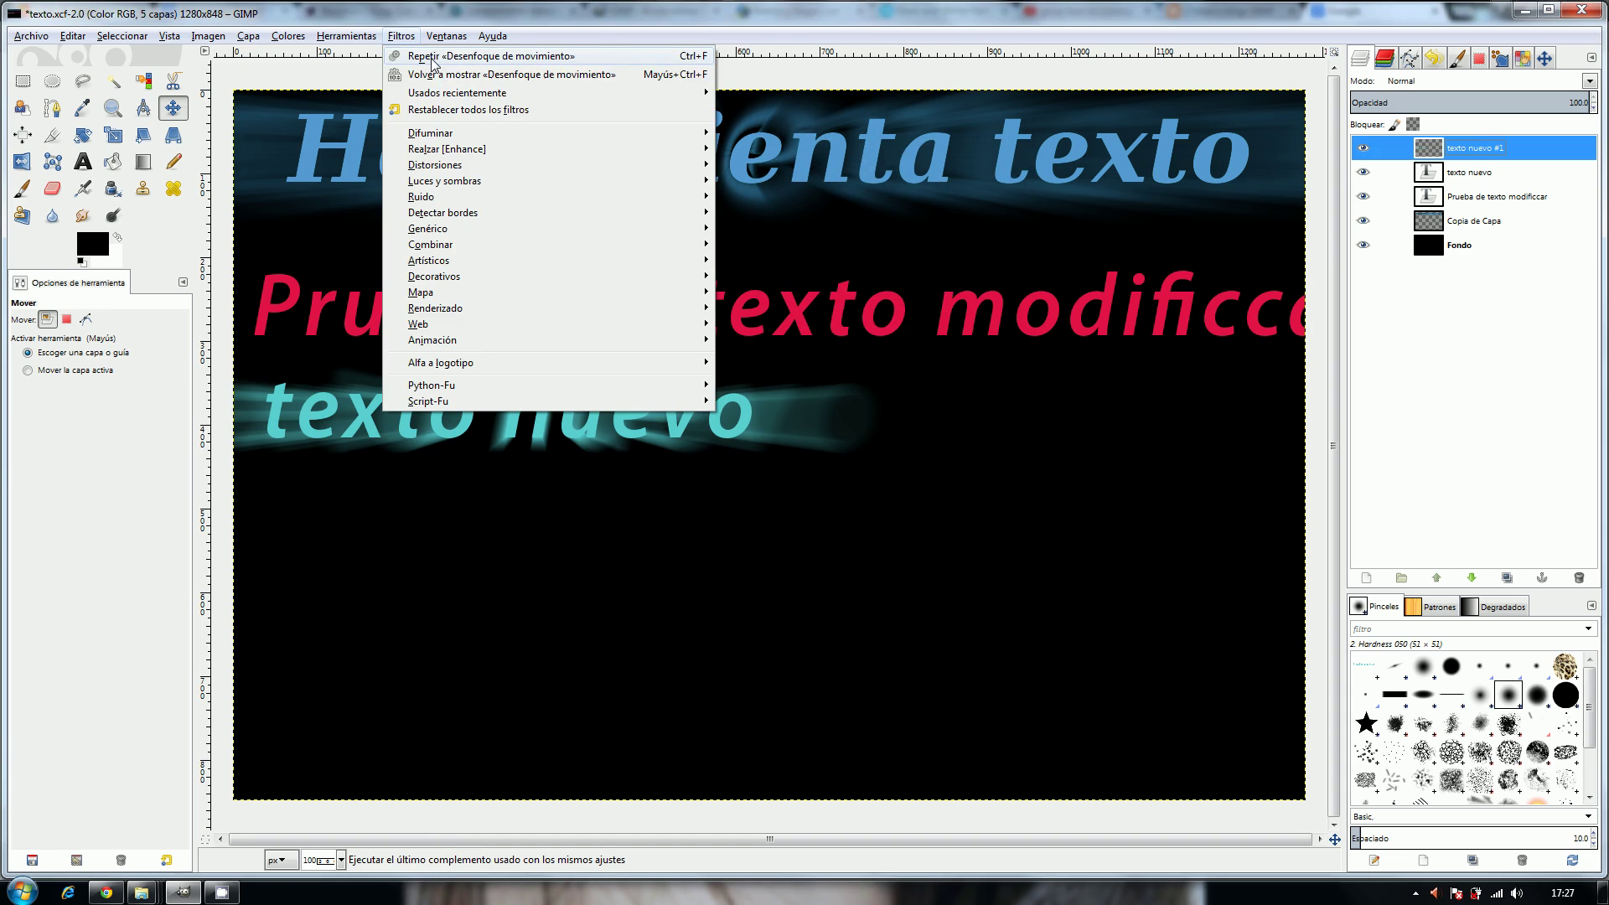
pyautogui.click(432, 63)
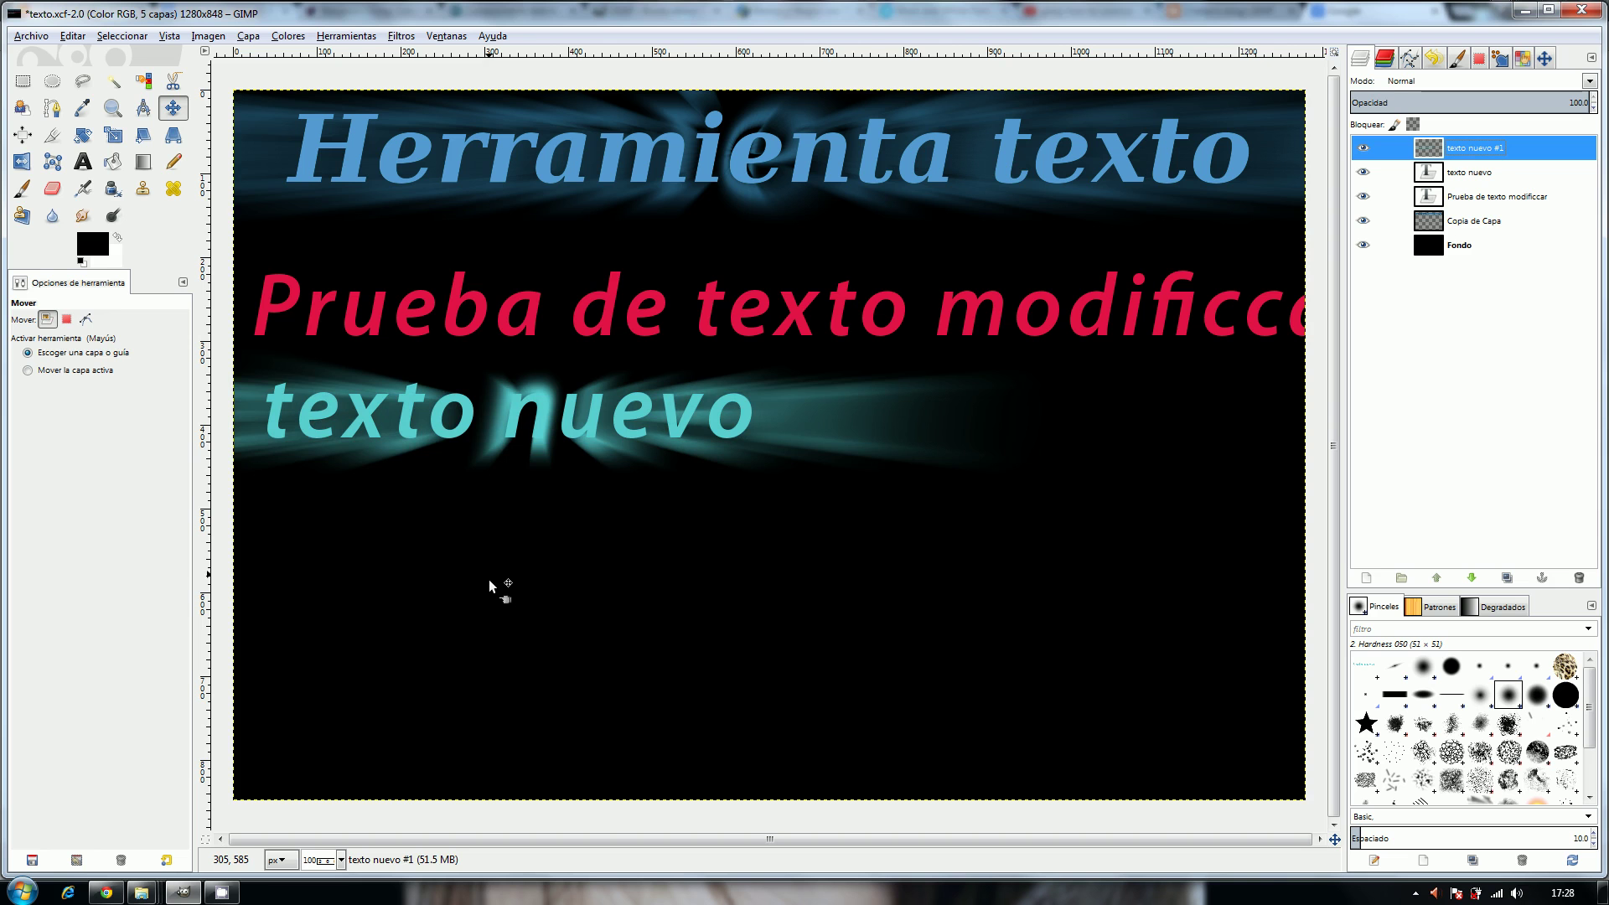
pyautogui.click(1433, 172)
pyautogui.moveTo(1432, 171); pyautogui.dragTo(1437, 146)
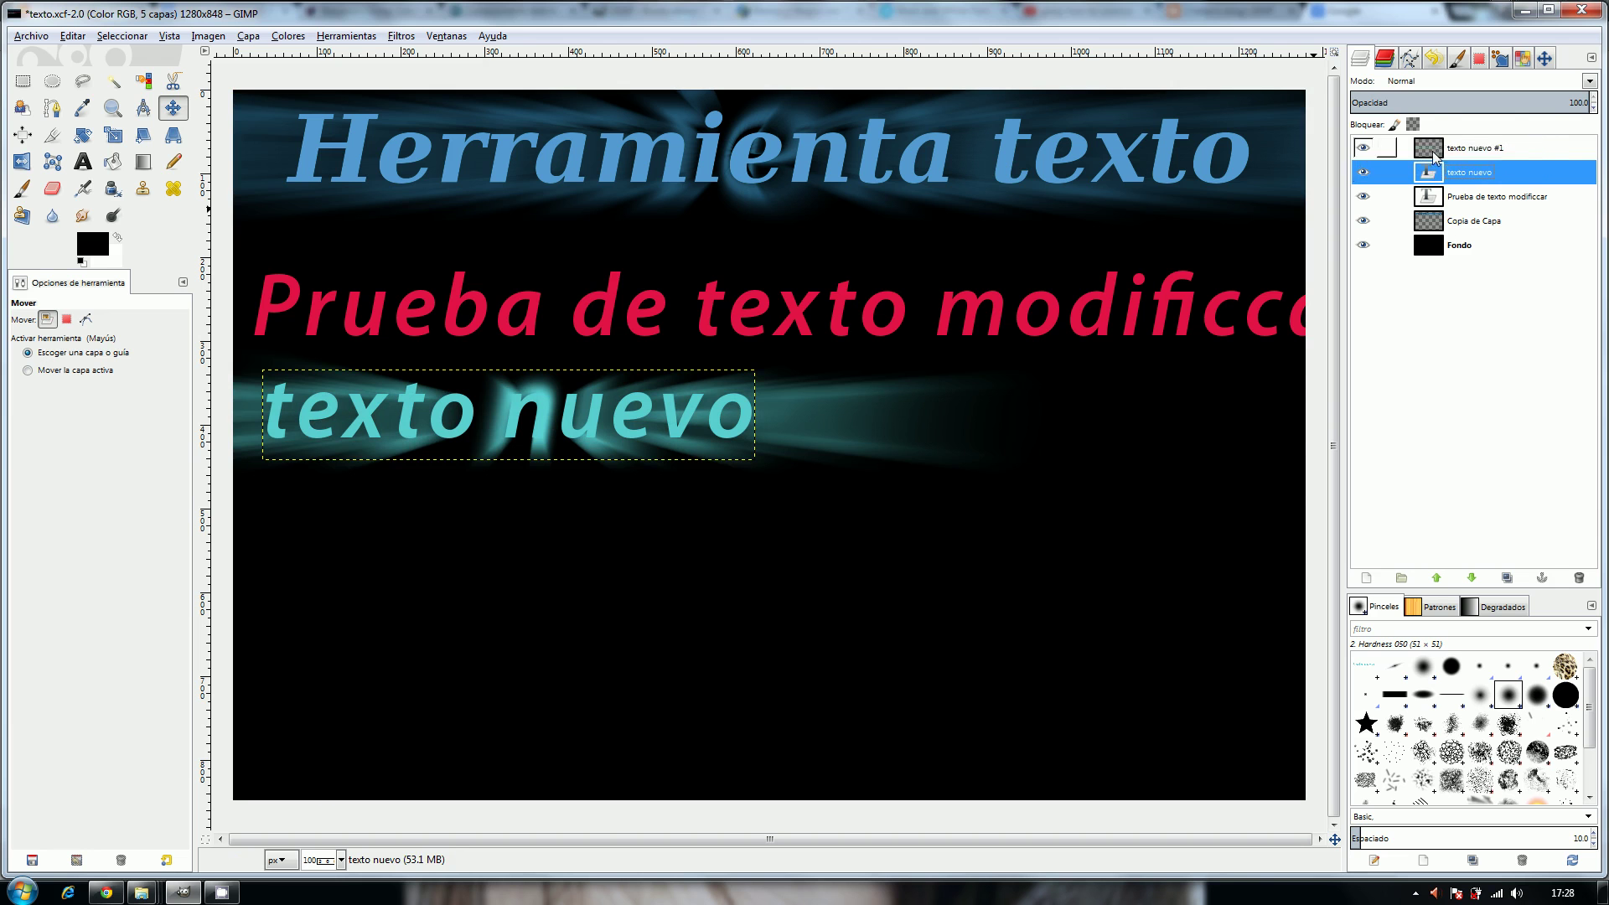
pyautogui.click(1437, 147)
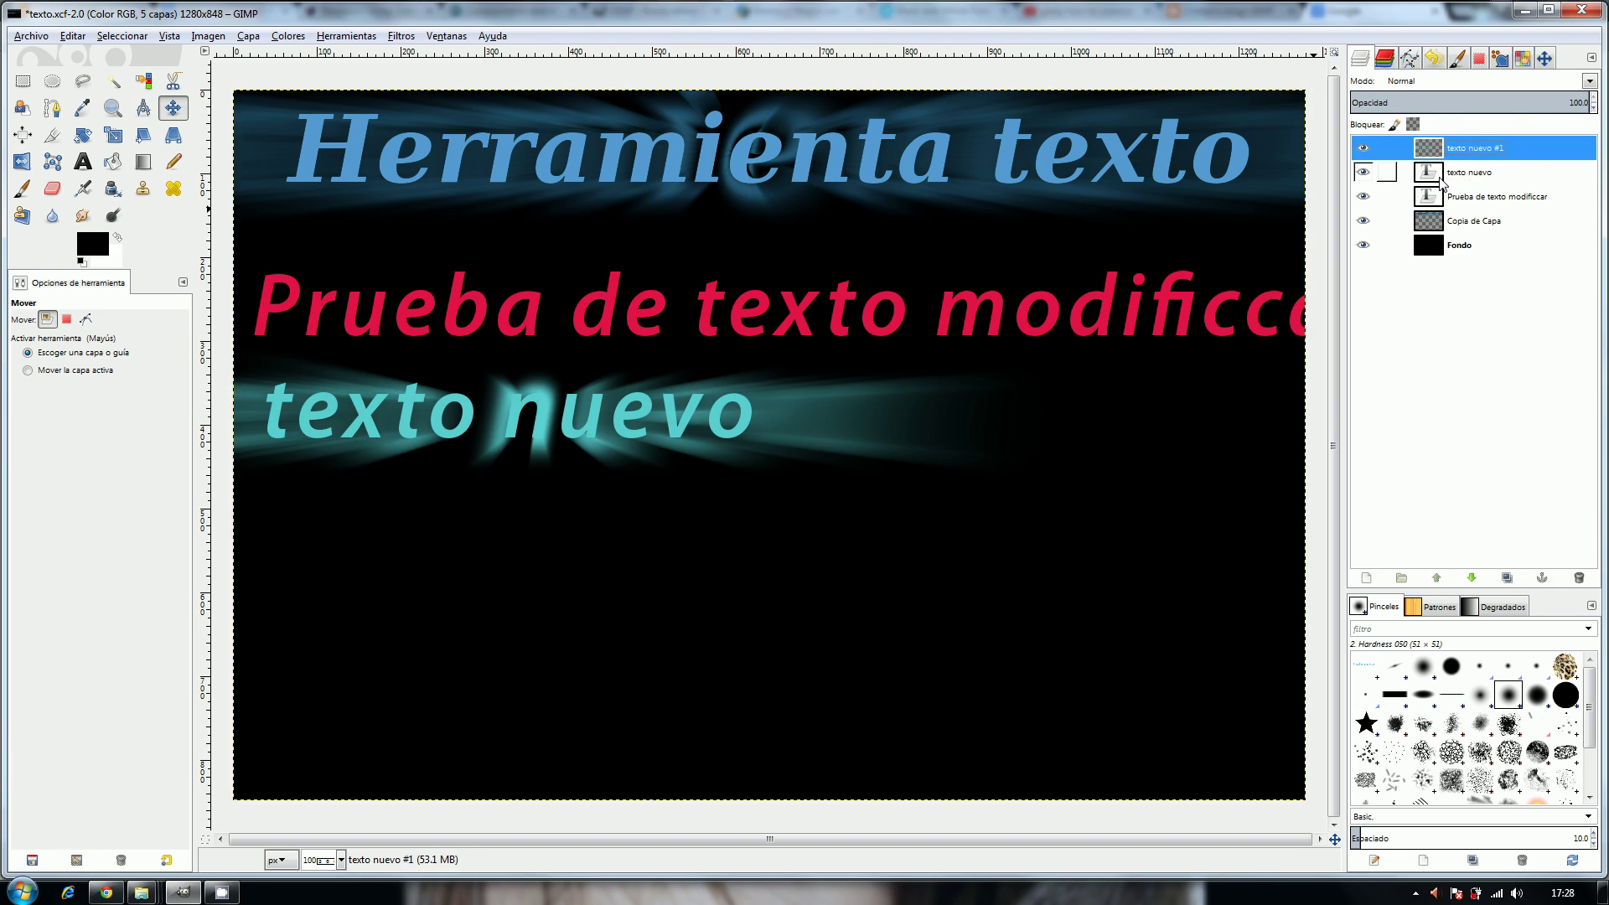
pyautogui.moveTo(1441, 178); pyautogui.dragTo(1437, 148)
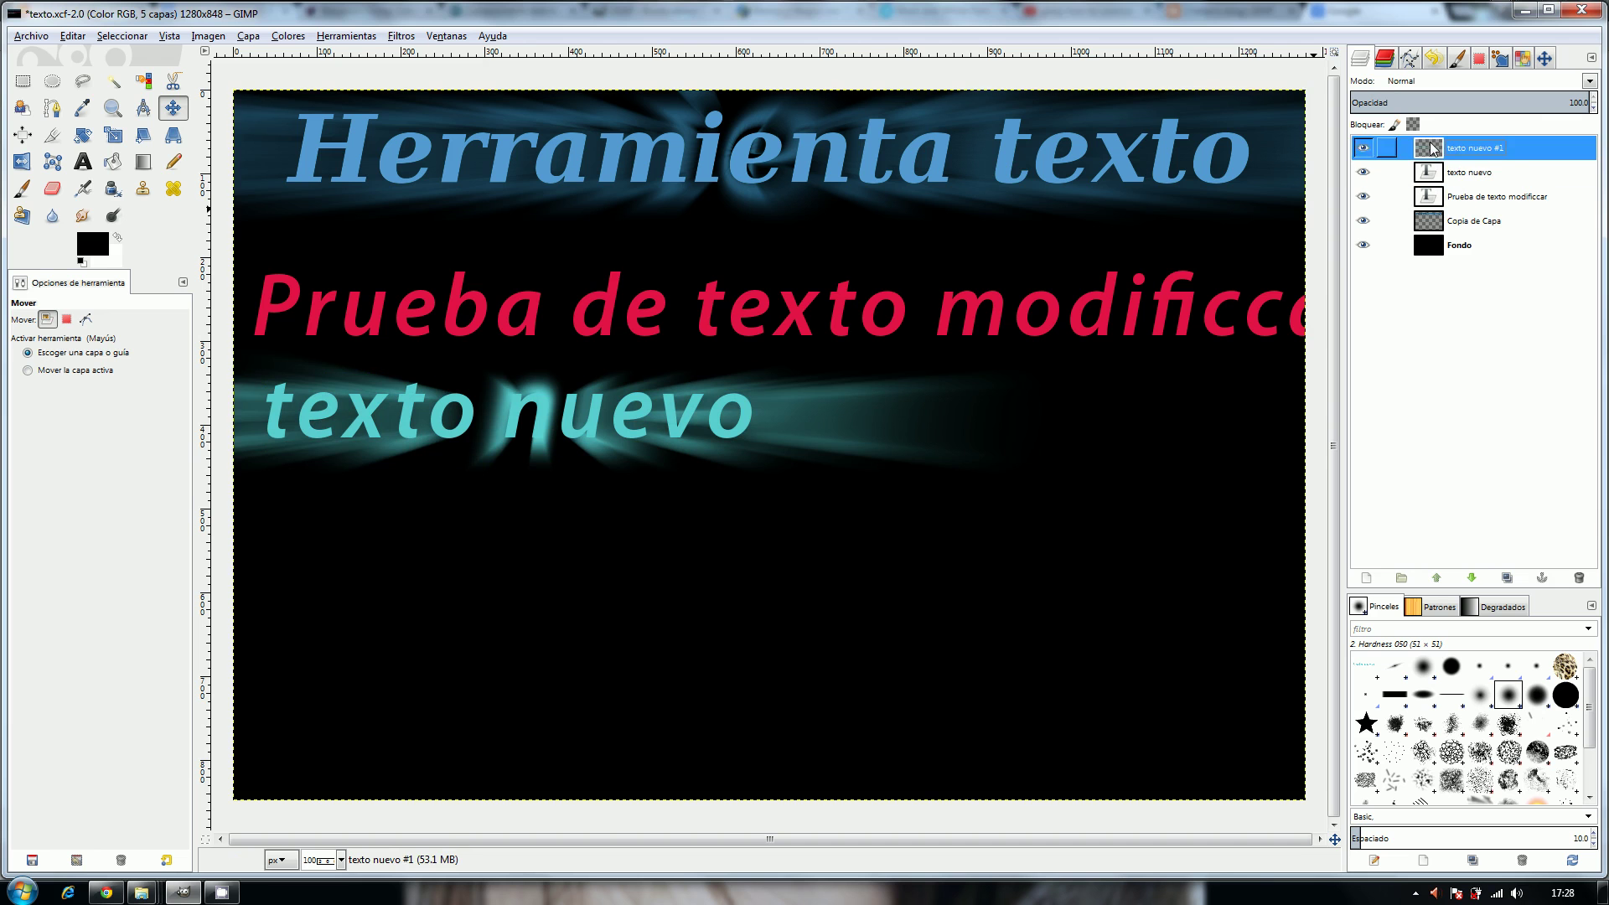
pyautogui.click(1472, 578)
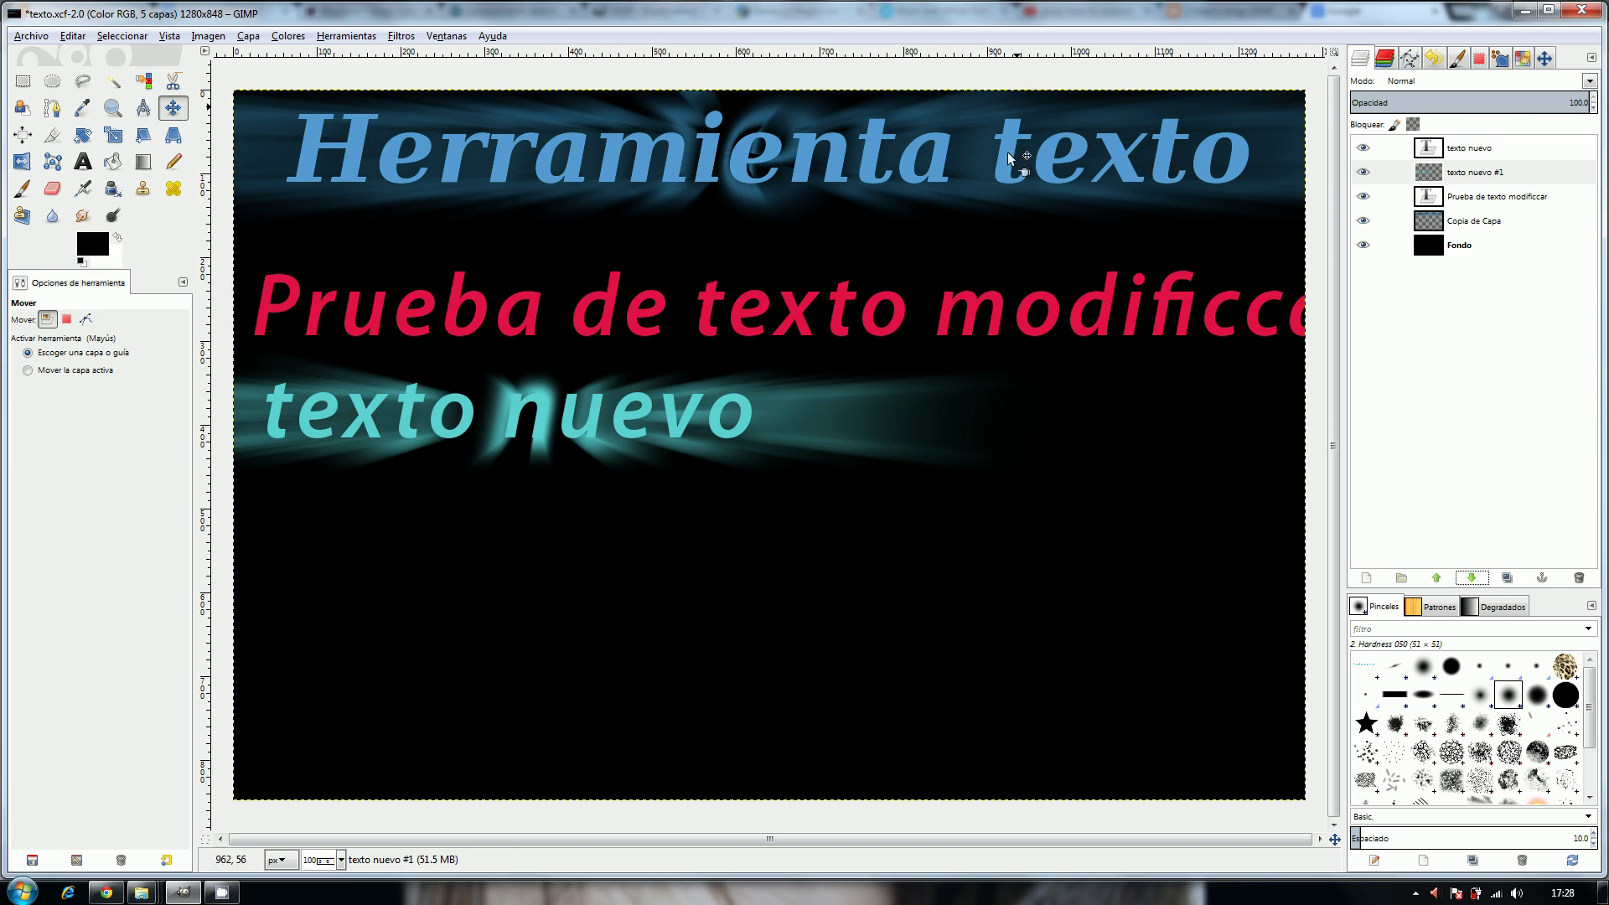
# Colorize the blurred texto nuevo #1 layer with hue 49 and saturation 93.
pyautogui.click(288, 36)
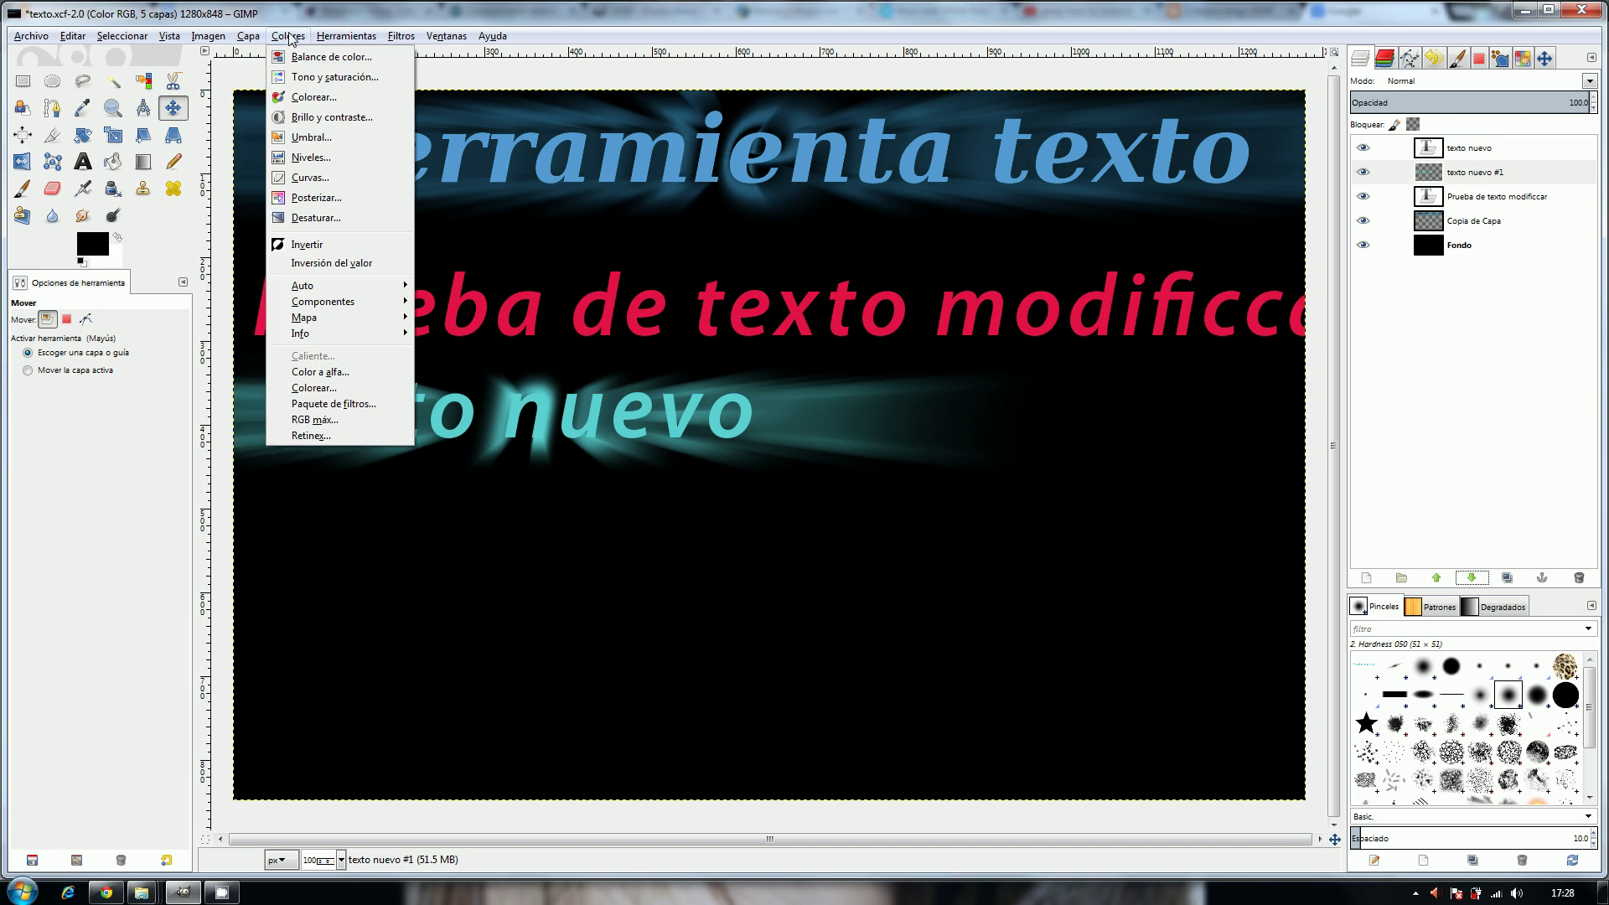
pyautogui.click(304, 99)
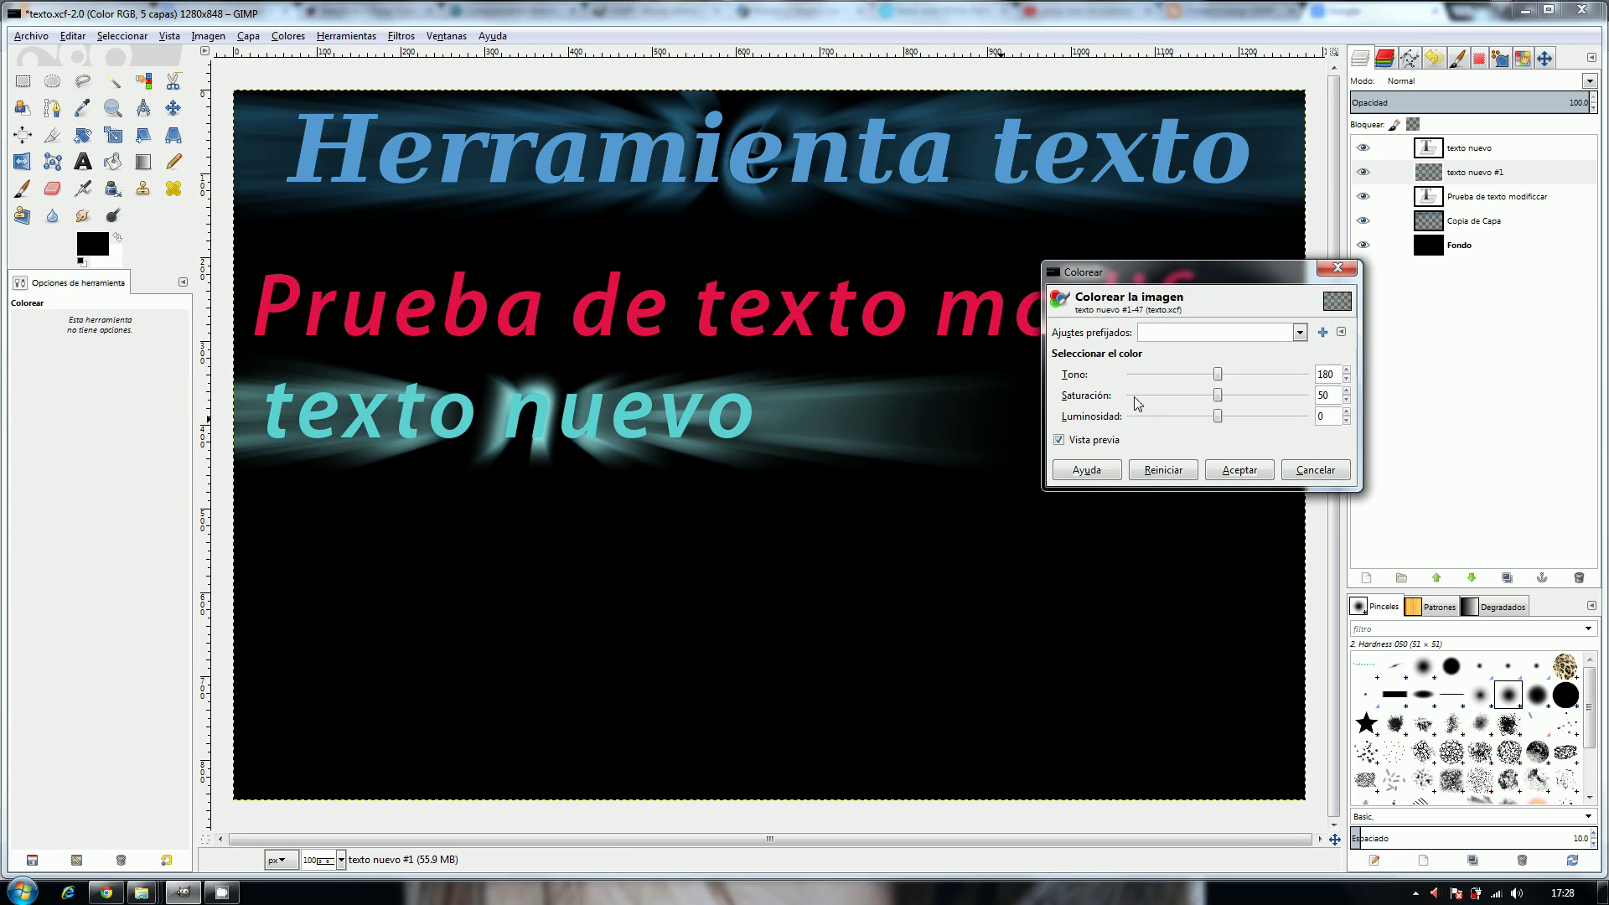
pyautogui.moveTo(1217, 375); pyautogui.dragTo(1302, 397)
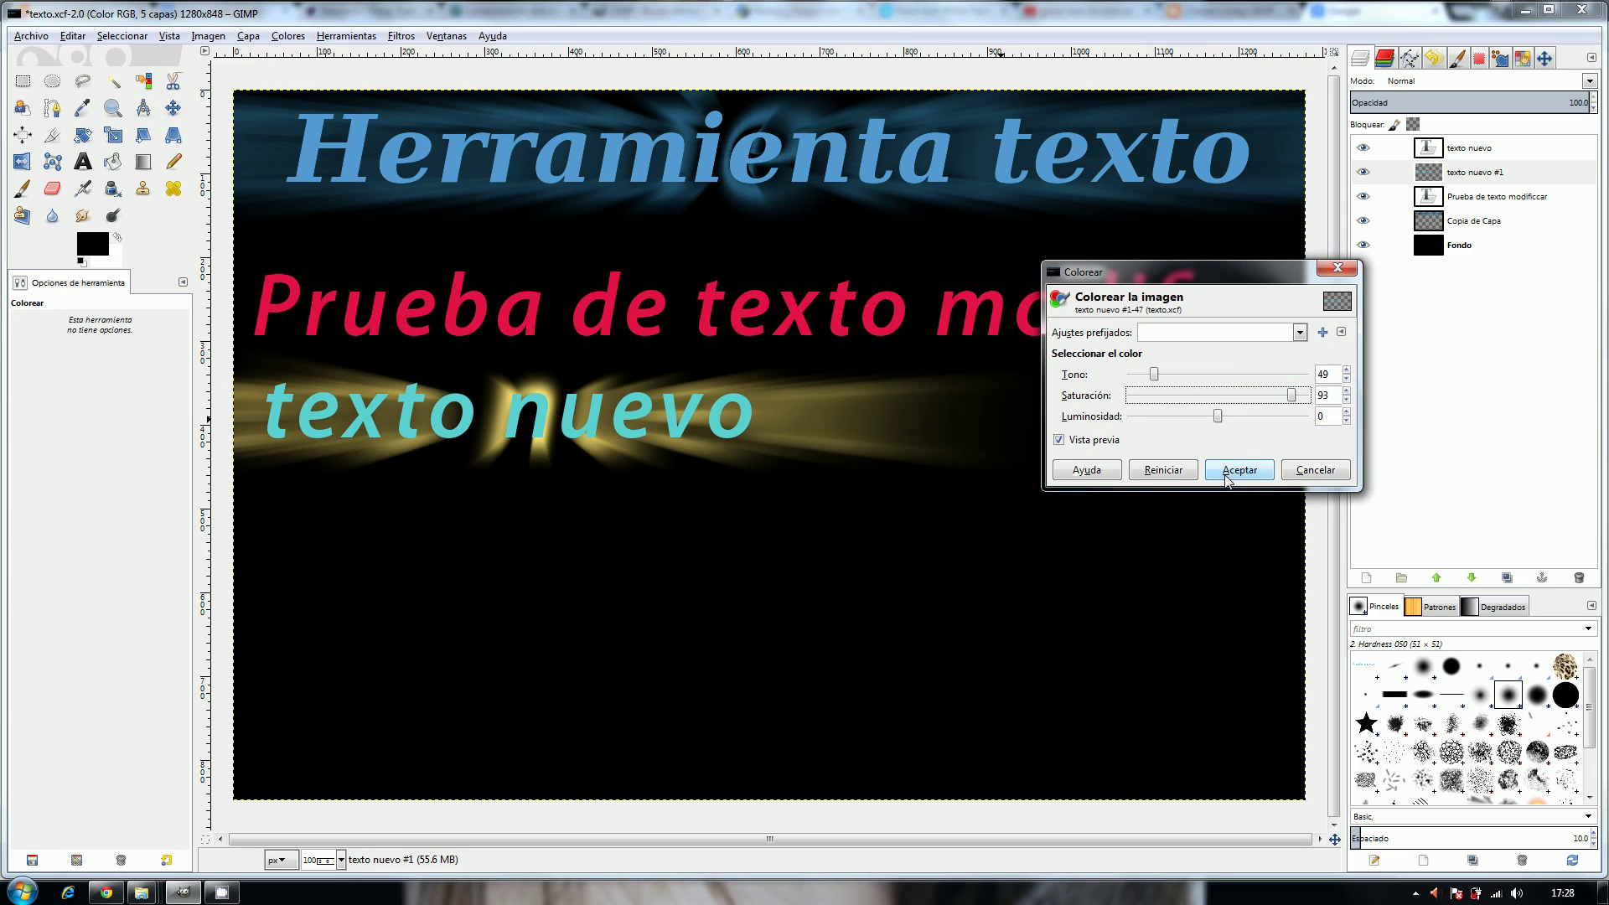
pyautogui.click(1226, 474)
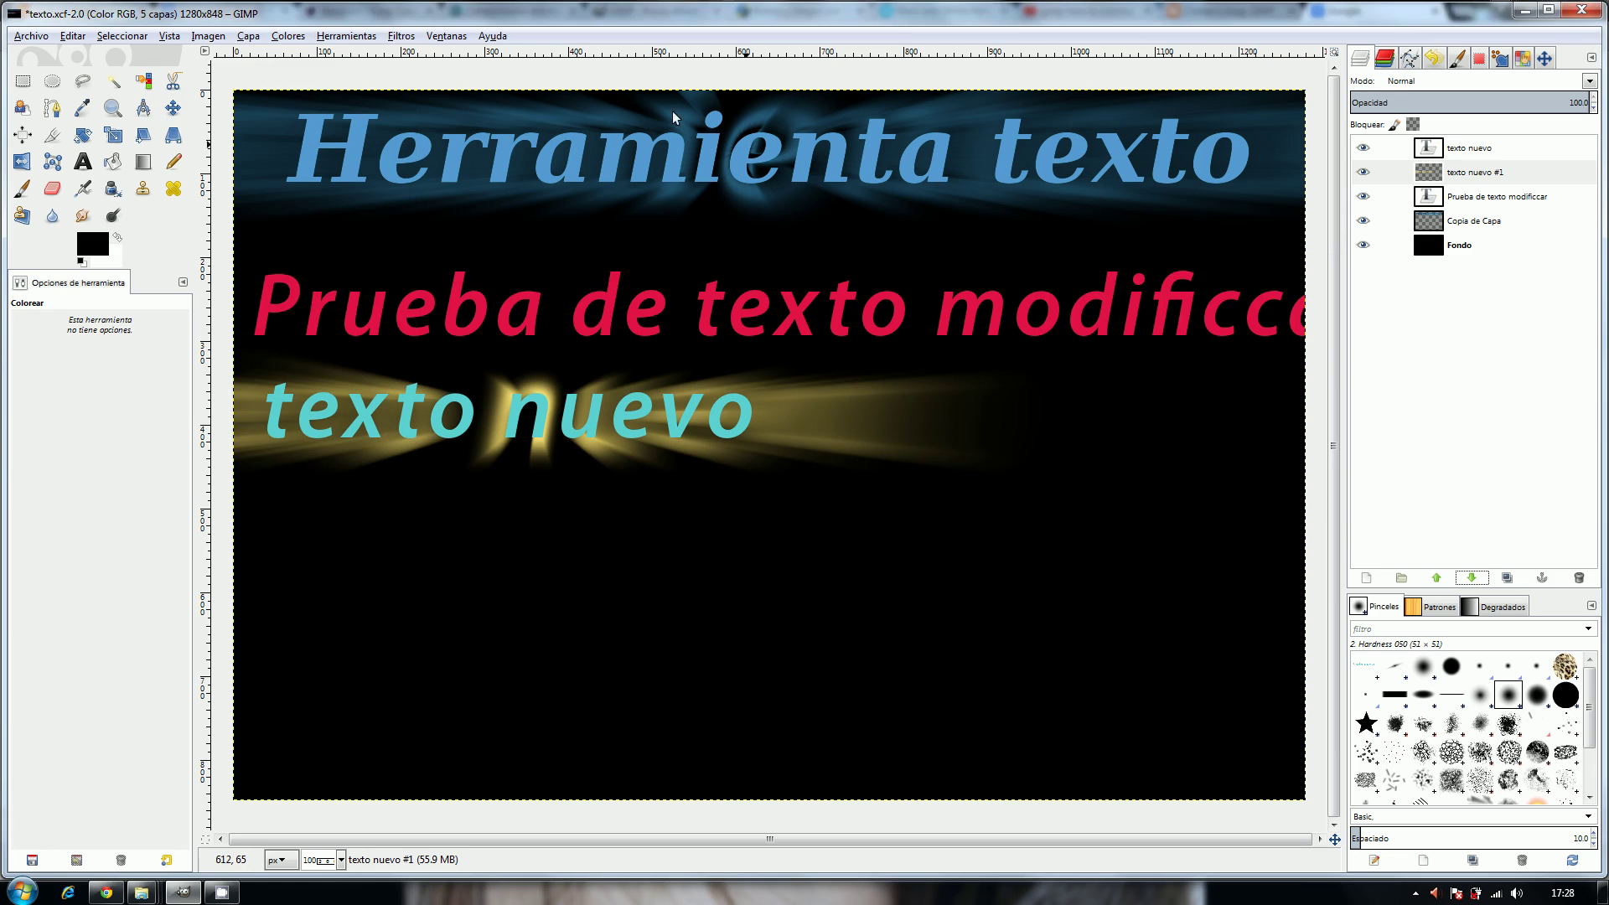
pyautogui.click(409, 37)
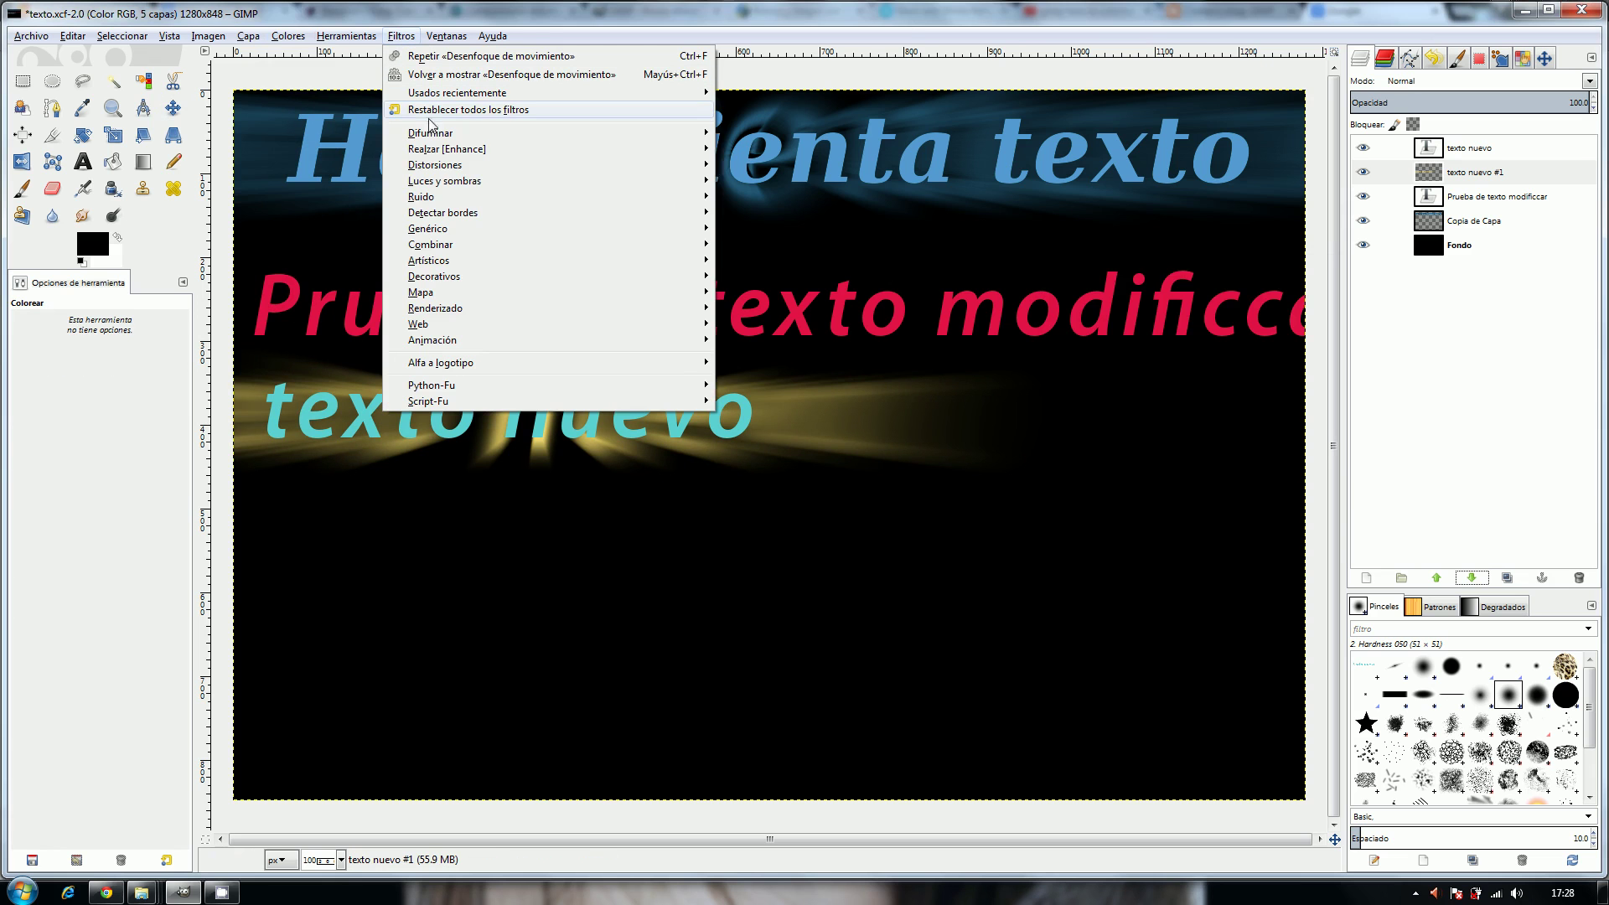
pyautogui.moveTo(448, 170)
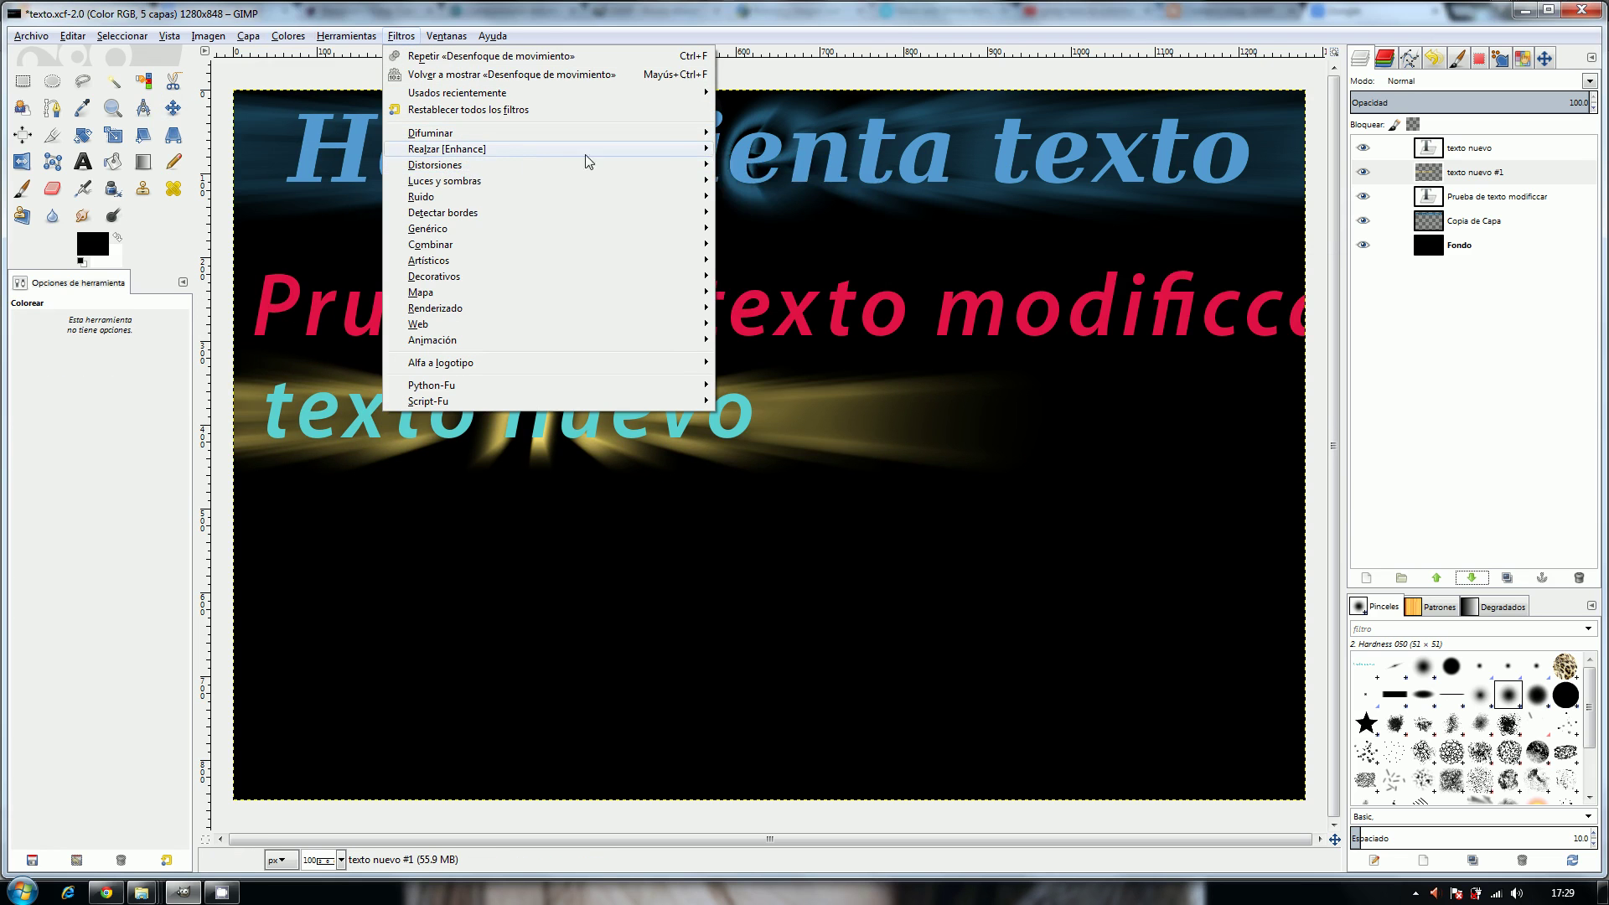
pyautogui.moveTo(535, 142)
pyautogui.click(1456, 175)
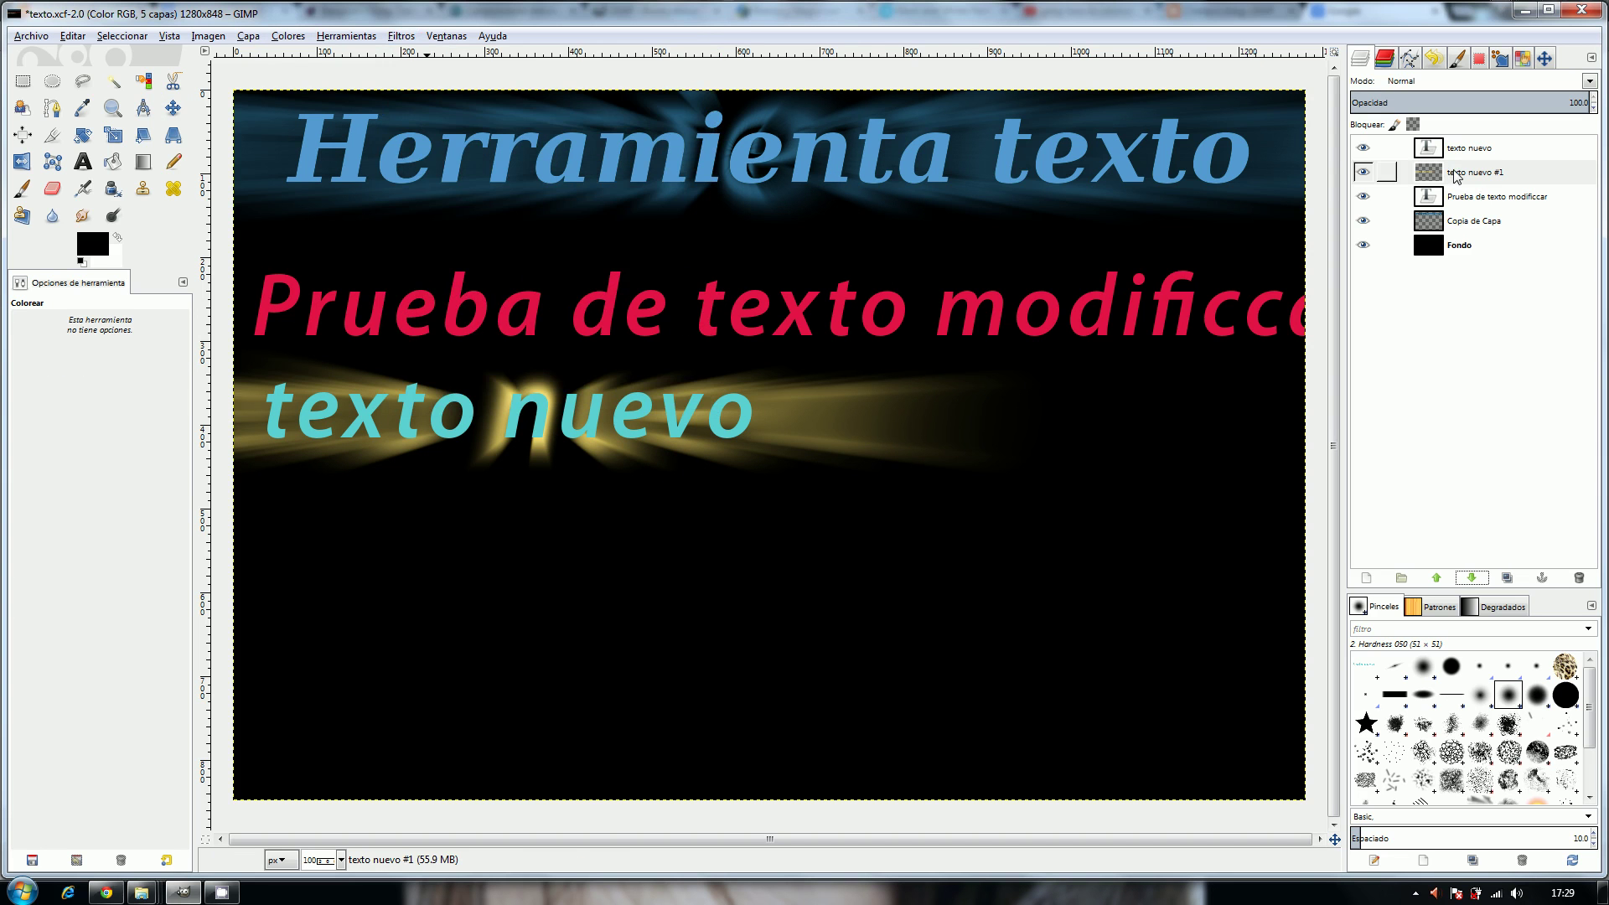